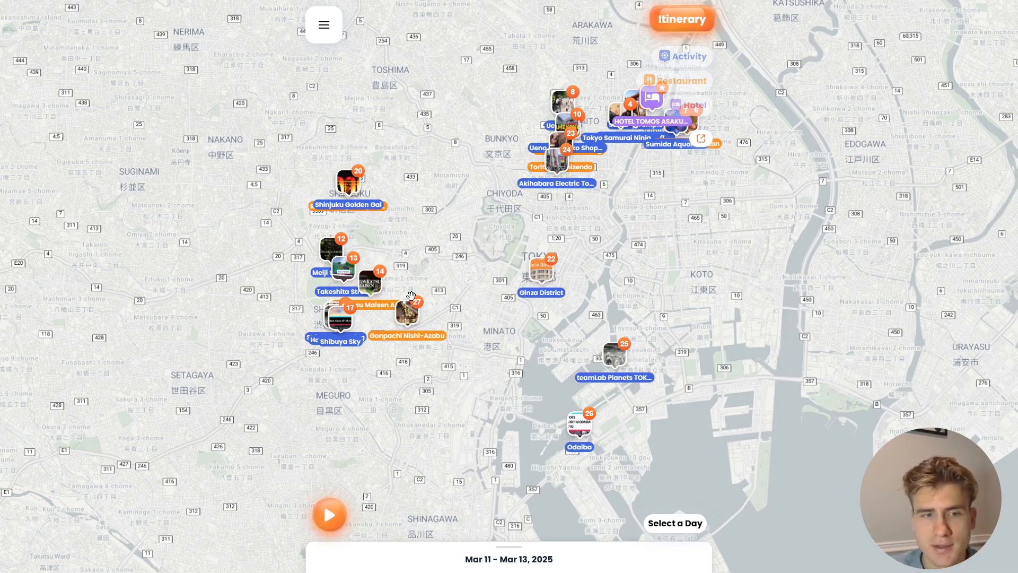
# Play the Tokyo itinerary preview through the hotel, Senso-ji Temple and Nakamise Shopping Street videos, and exit it
pyautogui.click(329, 513)
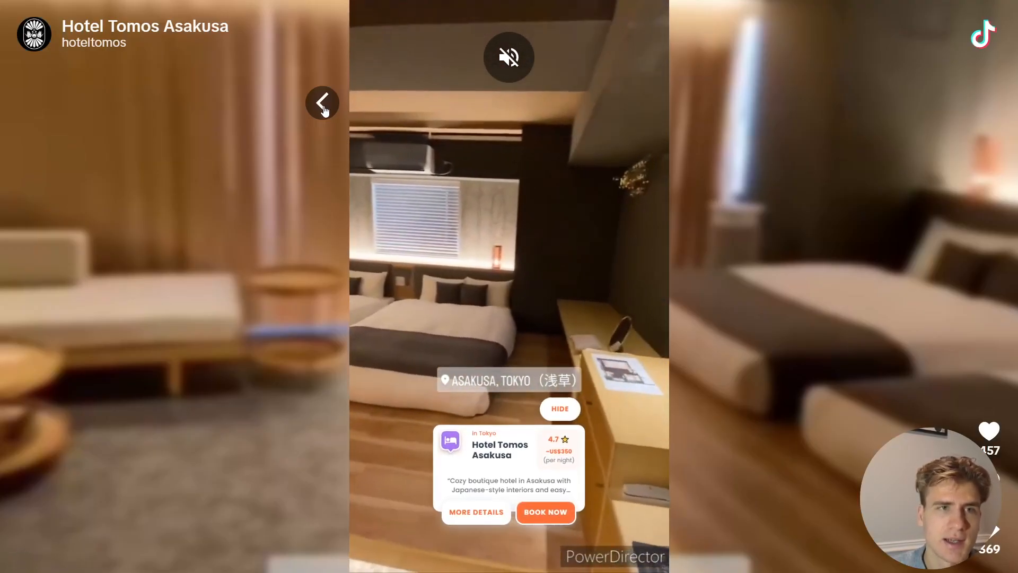
pyautogui.click(323, 103)
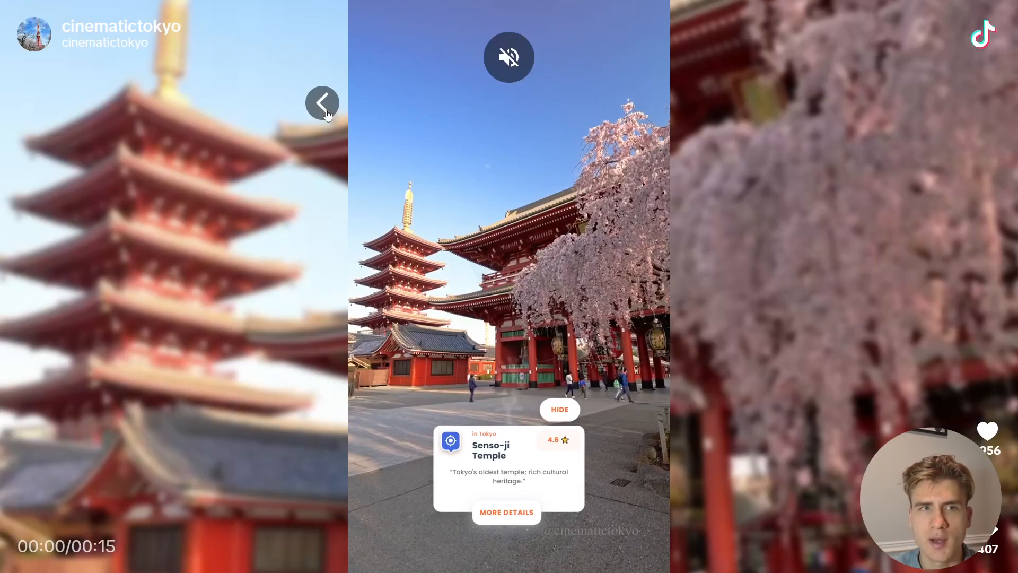
pyautogui.click(327, 113)
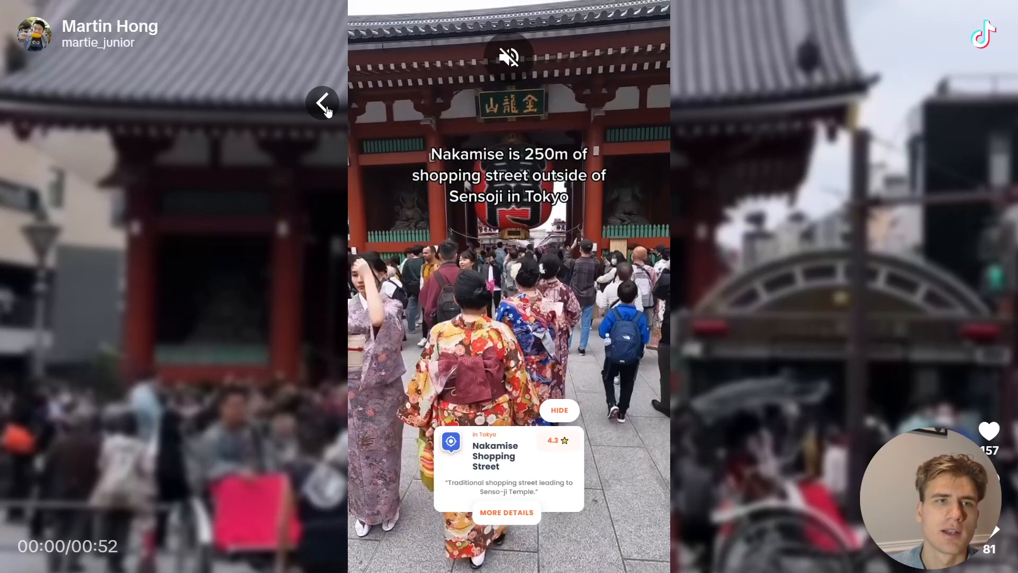
pyautogui.click(324, 105)
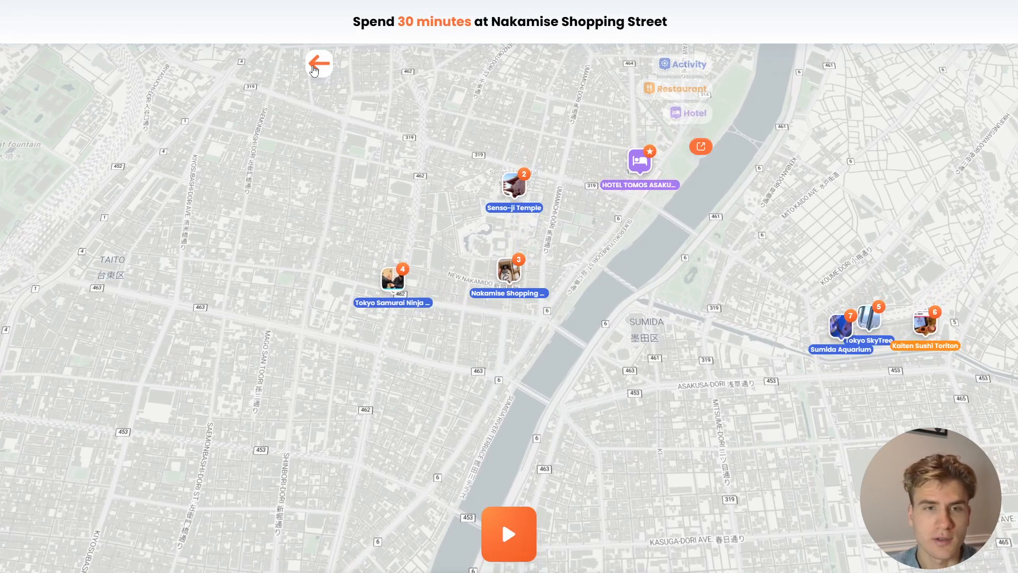
pyautogui.click(318, 63)
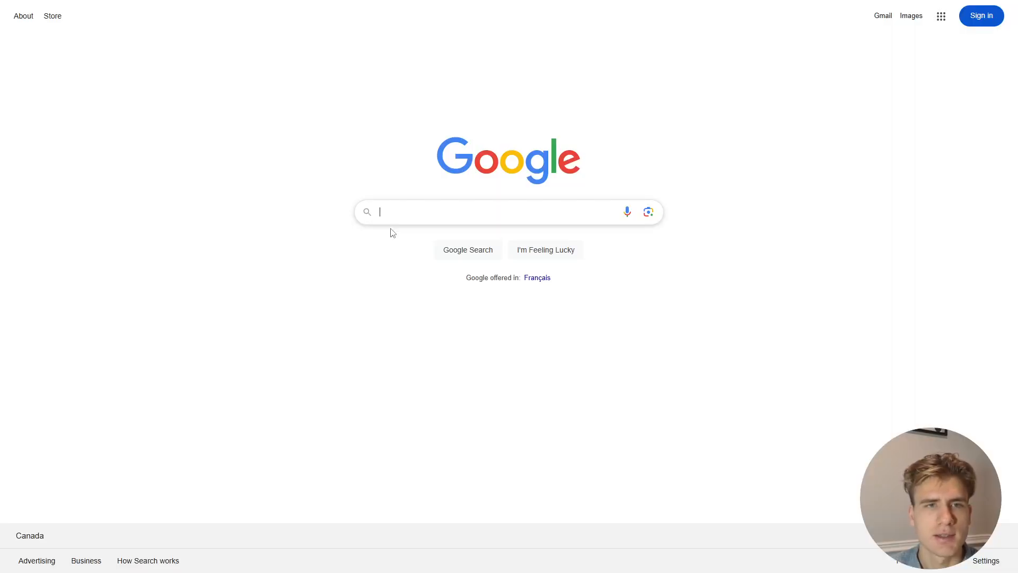
# Search Google for "vizualtravel" and open the official VizualTravel website
pyautogui.click(411, 218)
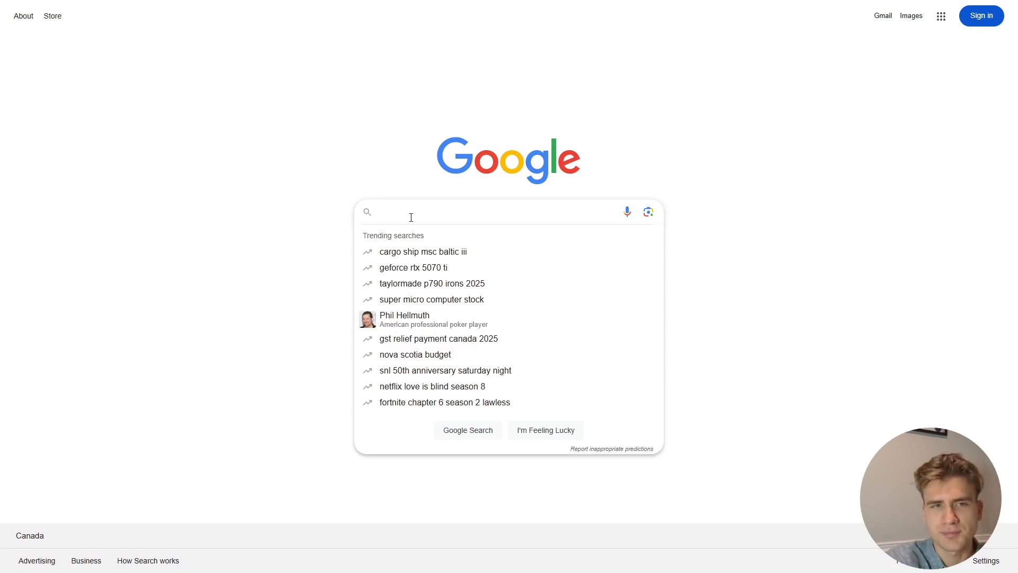
pyautogui.write('vizualtravel')
pyautogui.press('Return')
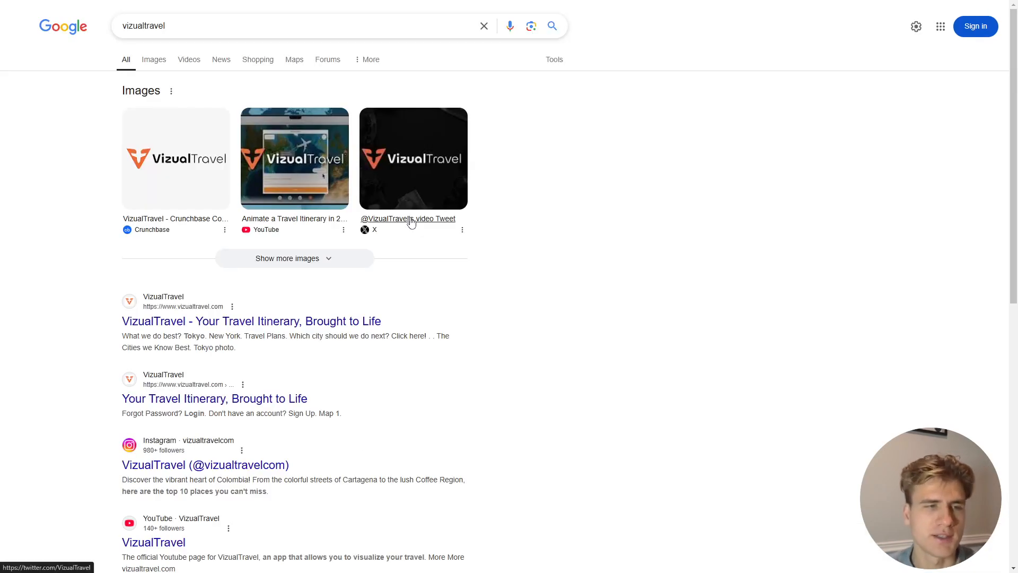
pyautogui.click(319, 321)
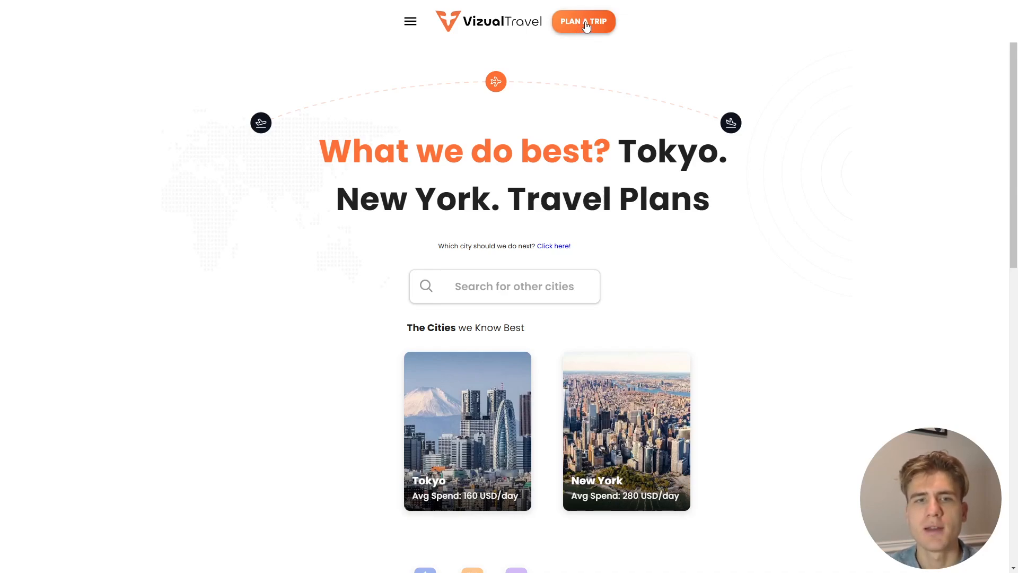
# Create a new trip with Tokyo, Japan as the city and open its map
pyautogui.click(586, 26)
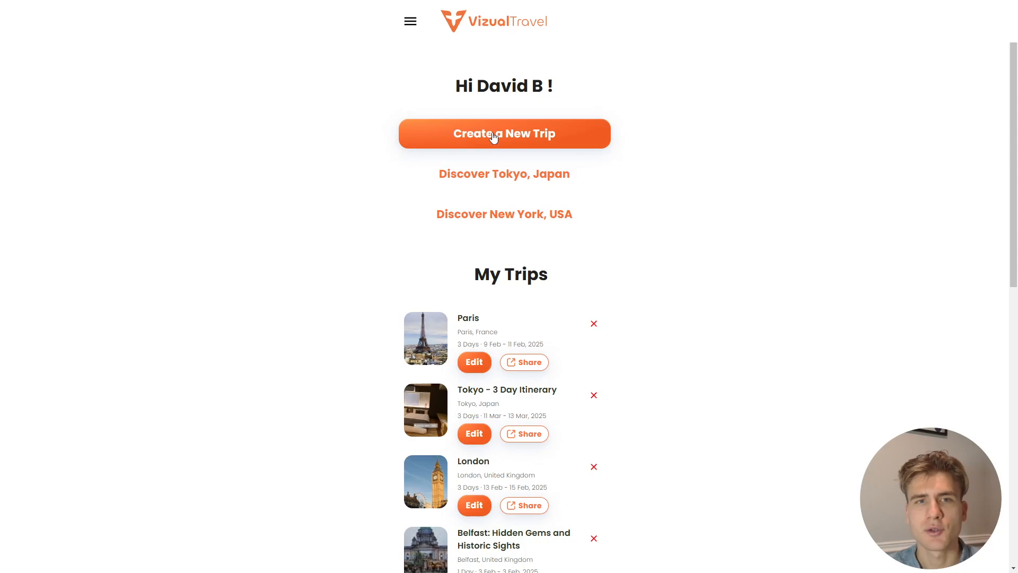
pyautogui.click(527, 134)
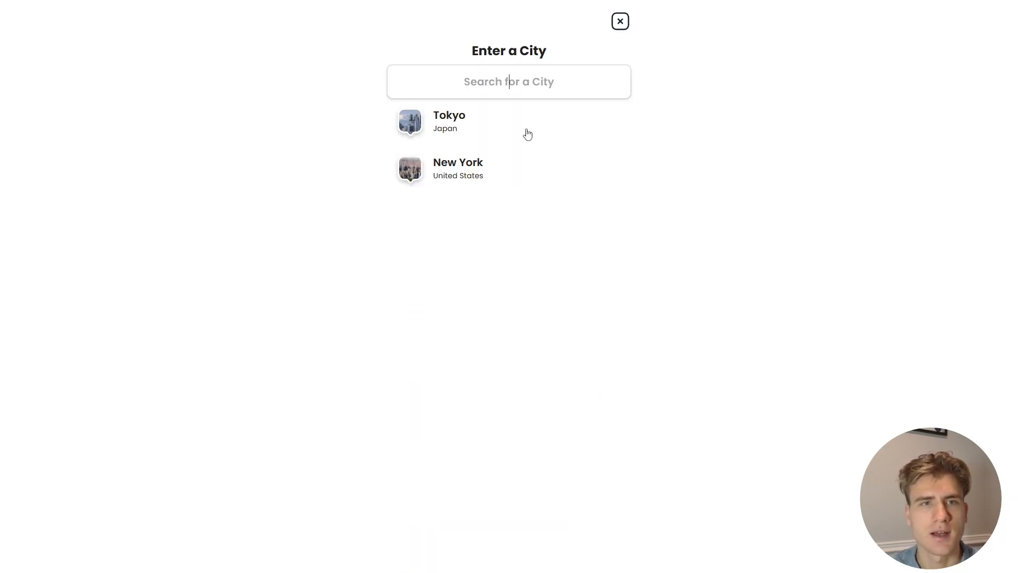
pyautogui.click(447, 121)
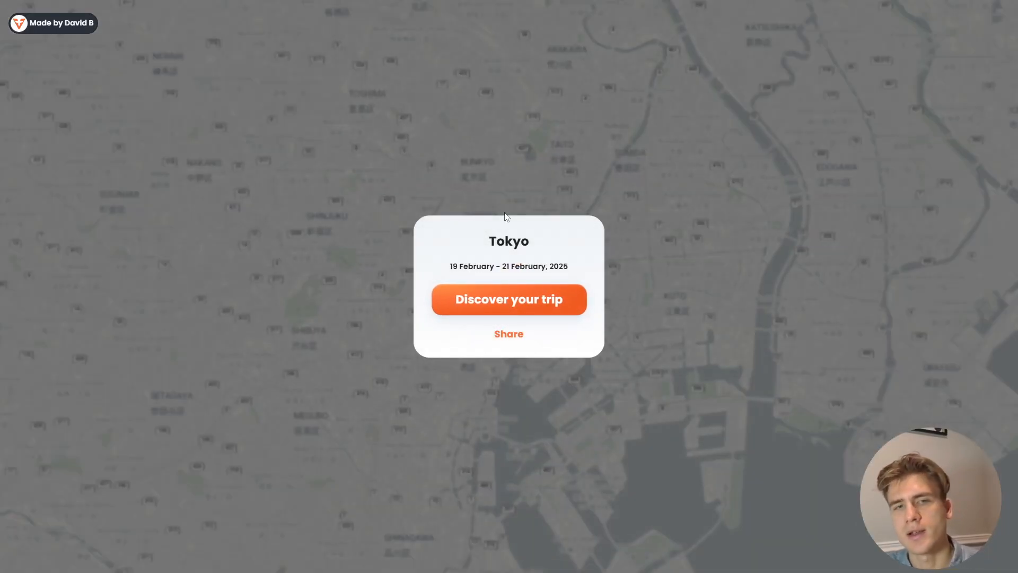
pyautogui.click(514, 302)
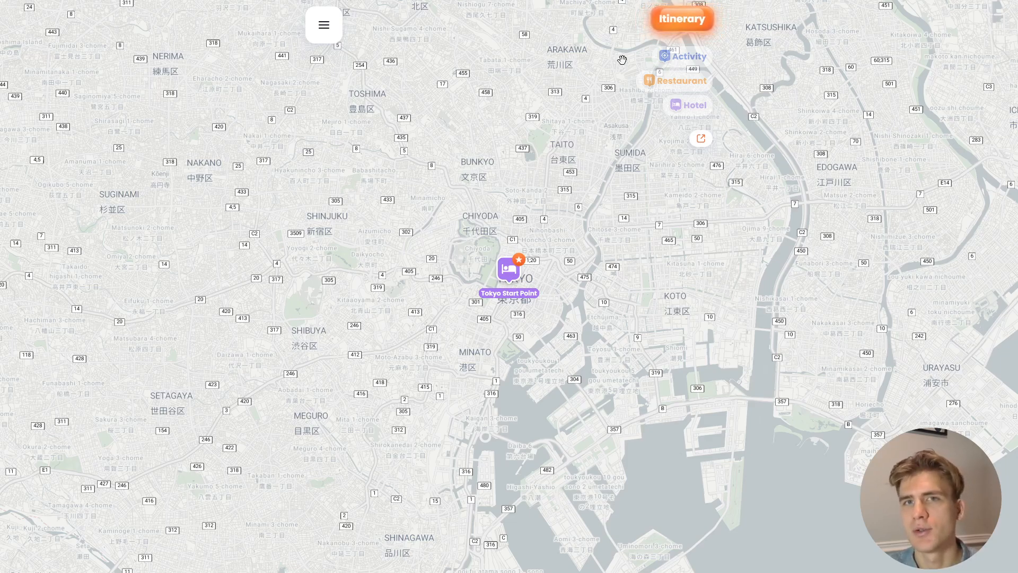
# Open the trip's itinerary and look through the multi-city view and each of the three days
pyautogui.click(675, 27)
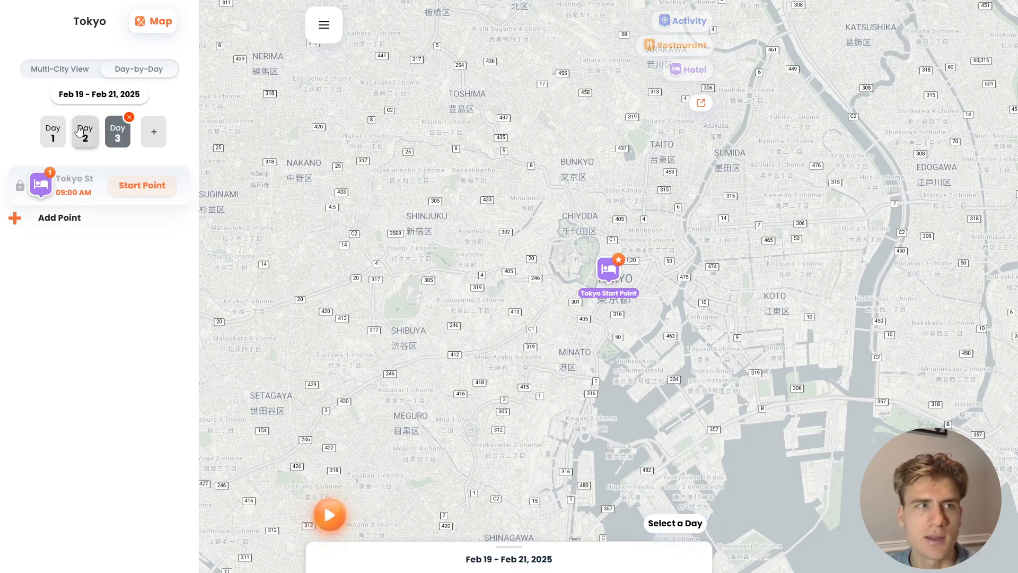
pyautogui.click(71, 75)
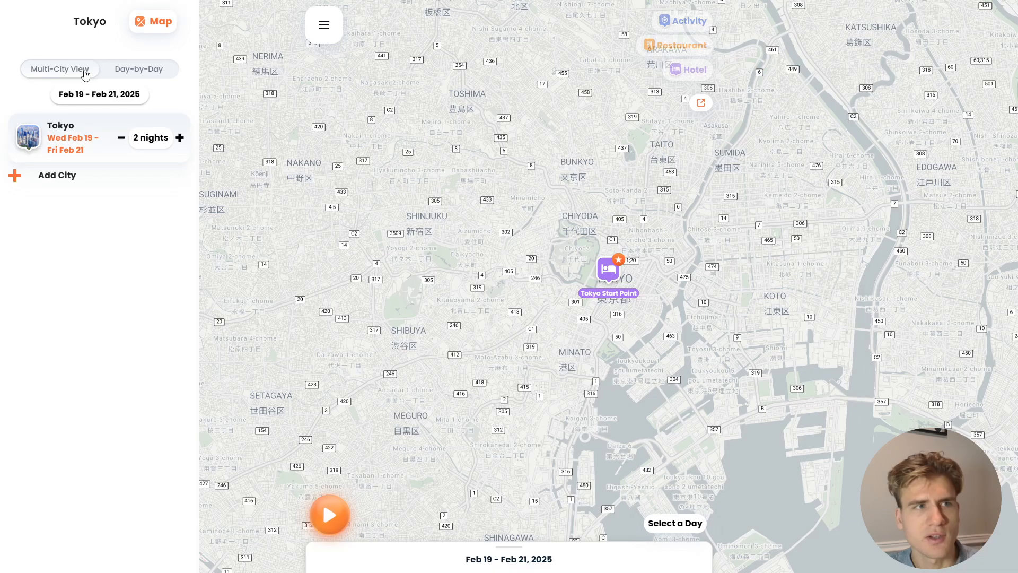
pyautogui.click(118, 73)
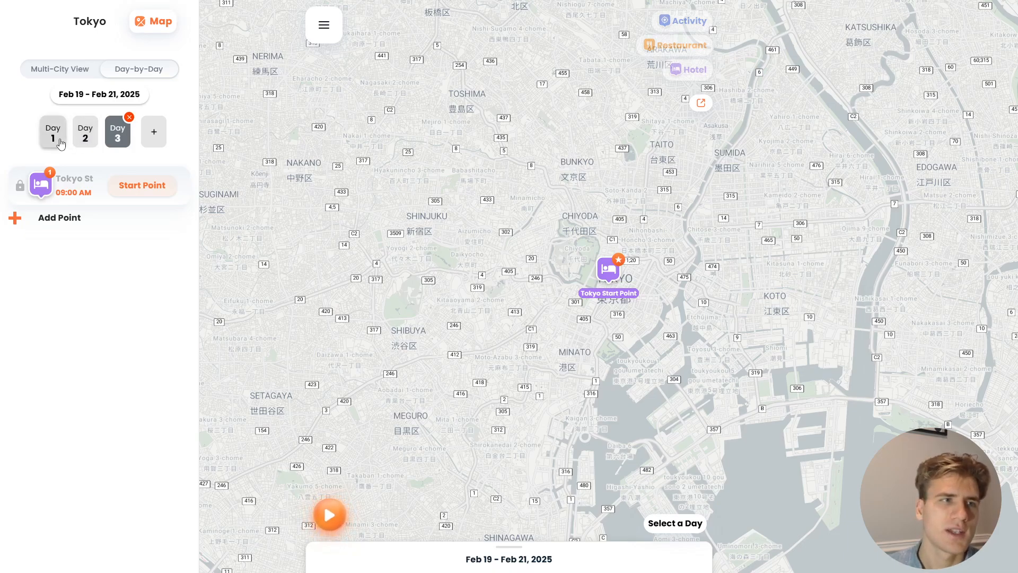
pyautogui.click(60, 142)
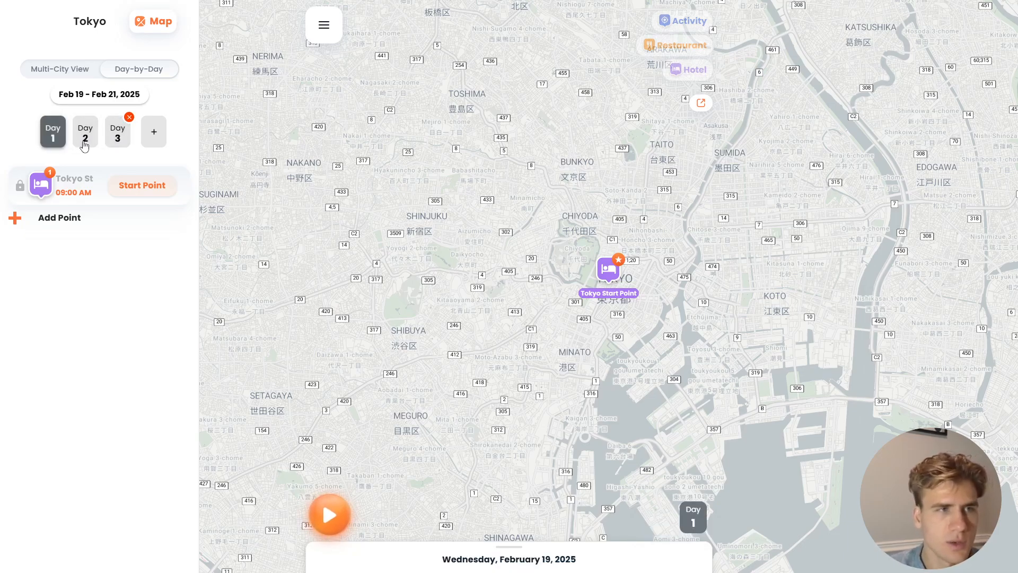
pyautogui.click(84, 136)
pyautogui.click(112, 141)
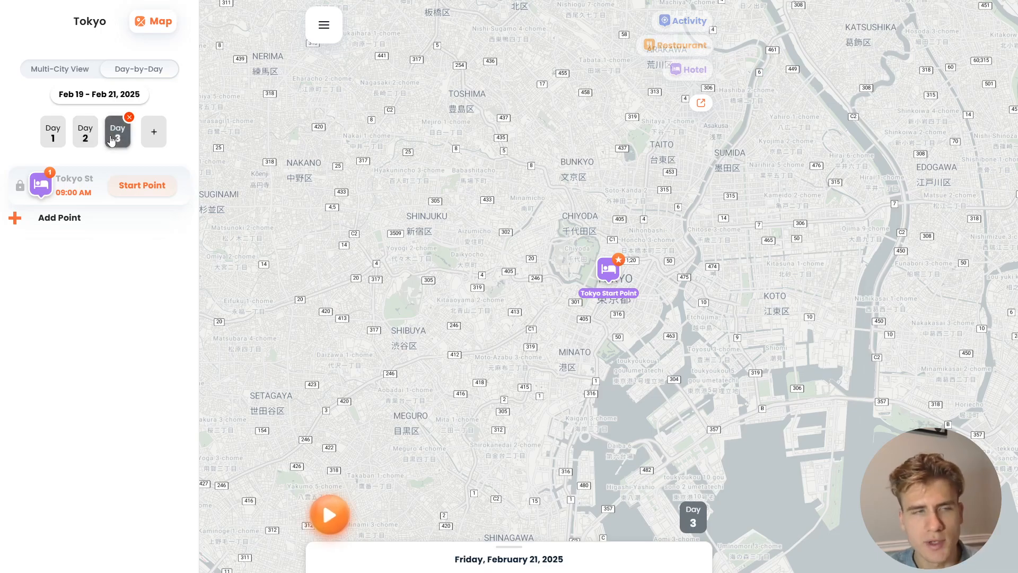
# Add a fourth day to the Tokyo itinerary and remove it again
pyautogui.click(154, 133)
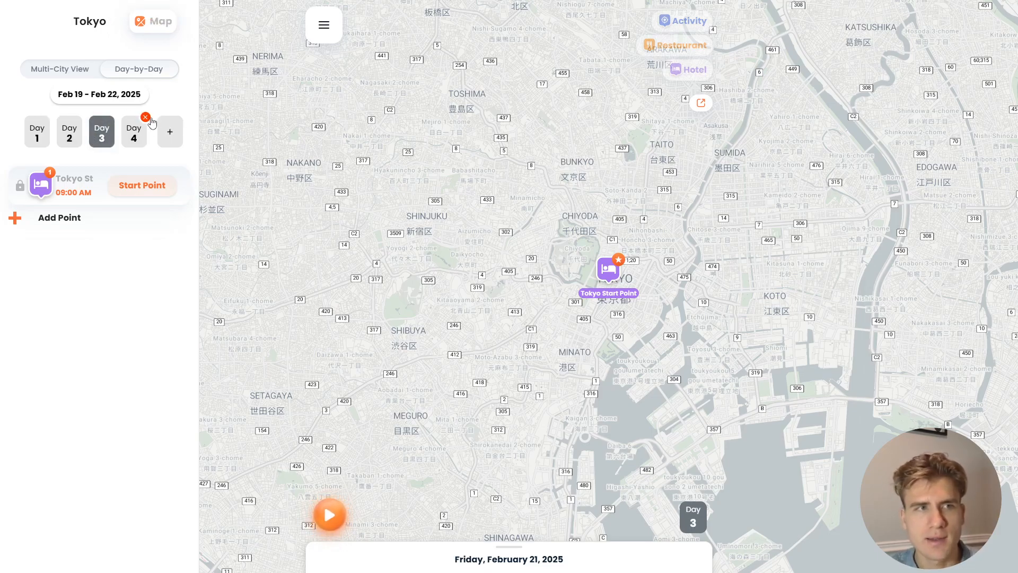
pyautogui.click(148, 118)
pyautogui.click(507, 277)
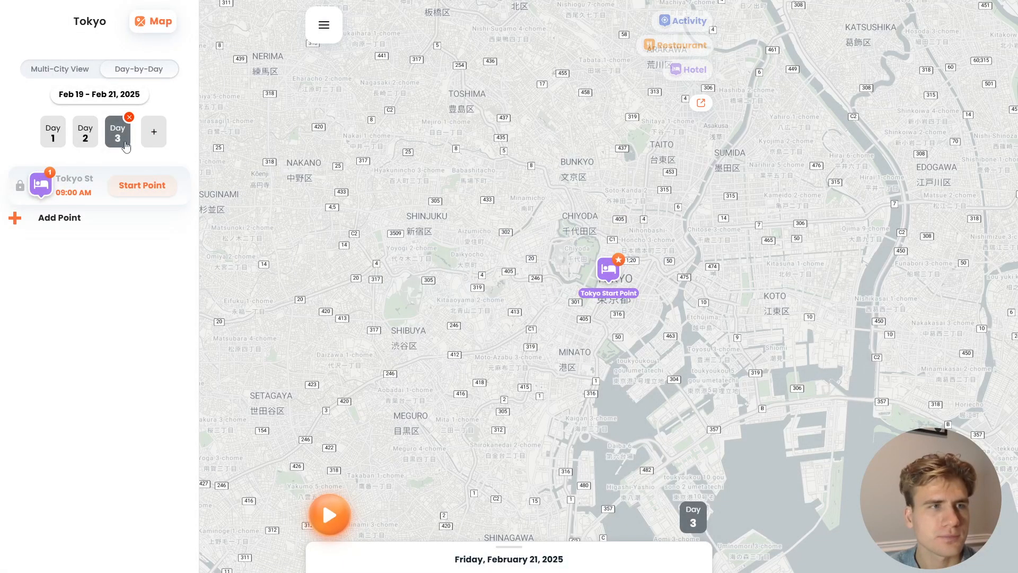
# Change the trip dates to April 15–17, 2025
pyautogui.click(106, 101)
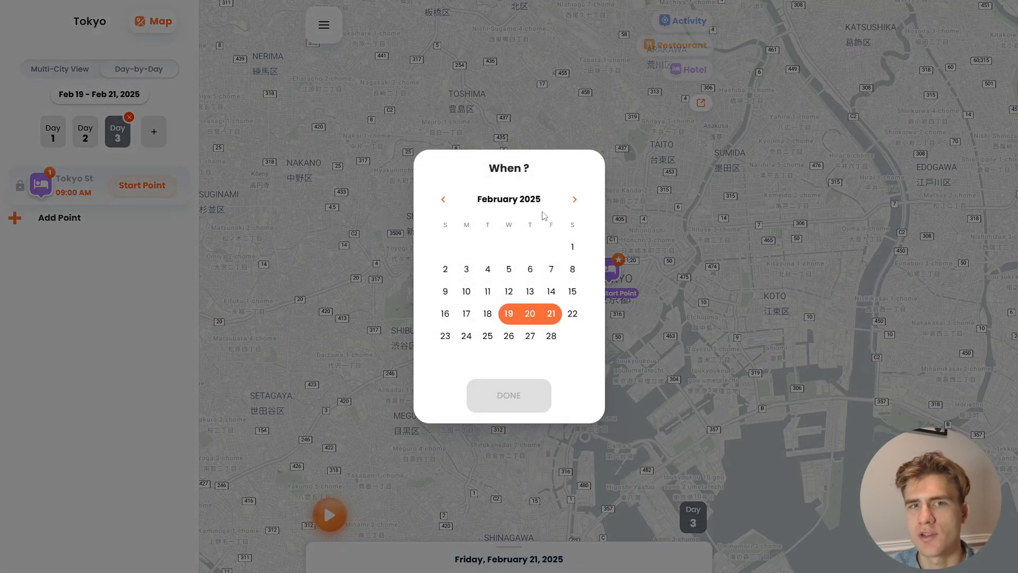
pyautogui.click(575, 199)
pyautogui.click(575, 199)
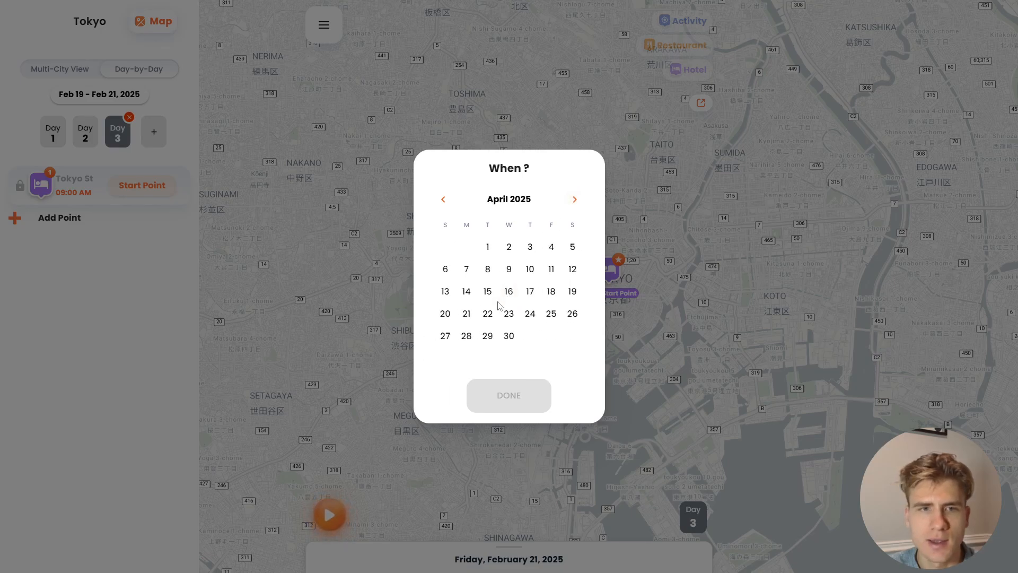
pyautogui.click(496, 300)
pyautogui.click(497, 399)
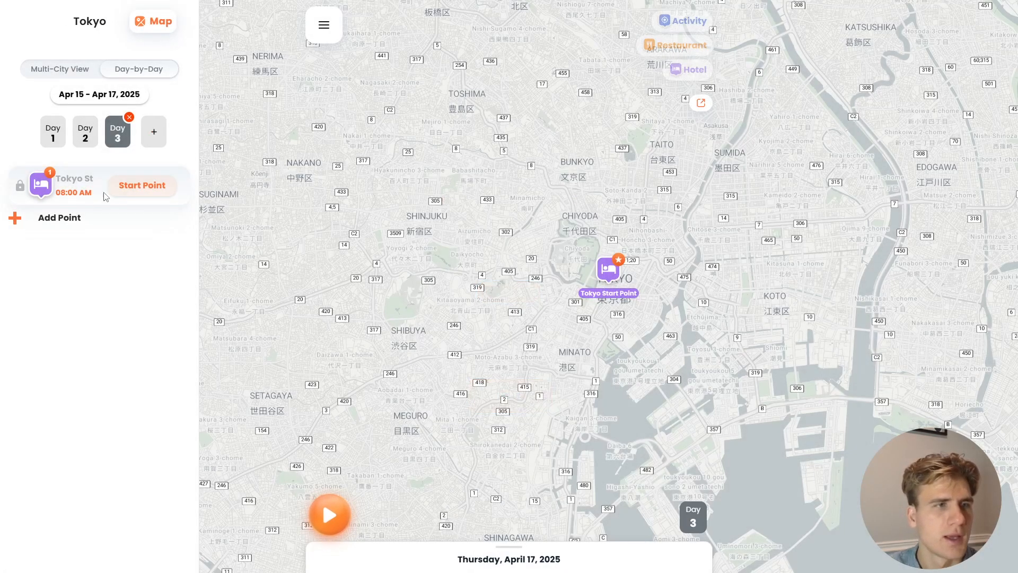
# Select Day 1, show the Tokyo hotels on the map and open the Mimaru Tokyo Station East preview
pyautogui.click(85, 134)
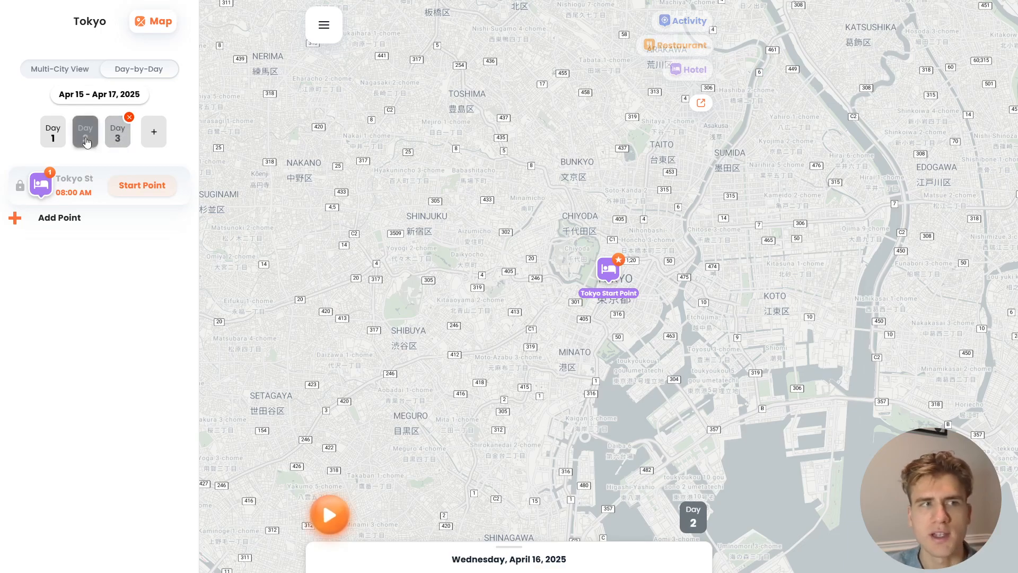
pyautogui.click(53, 134)
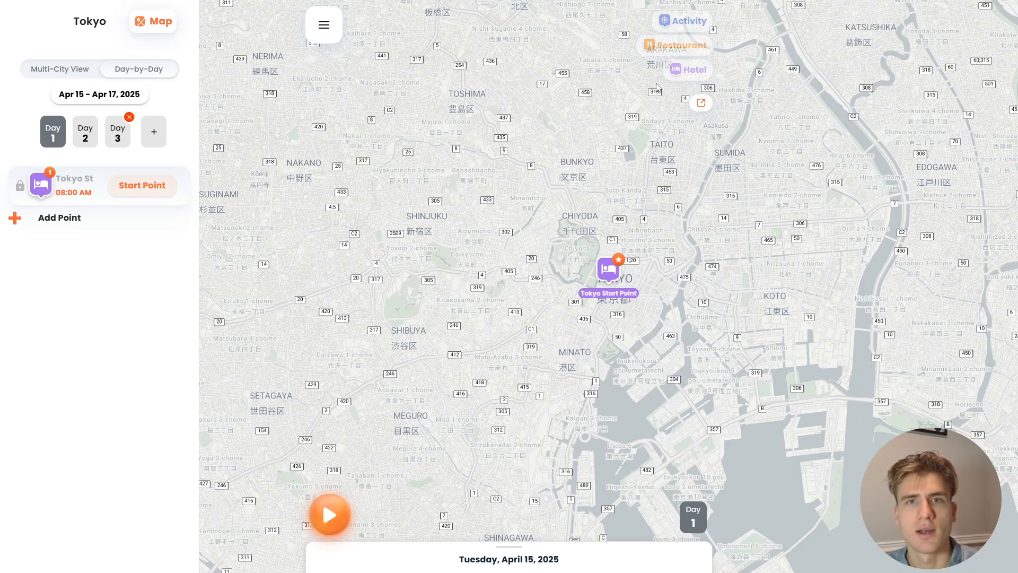
pyautogui.click(673, 80)
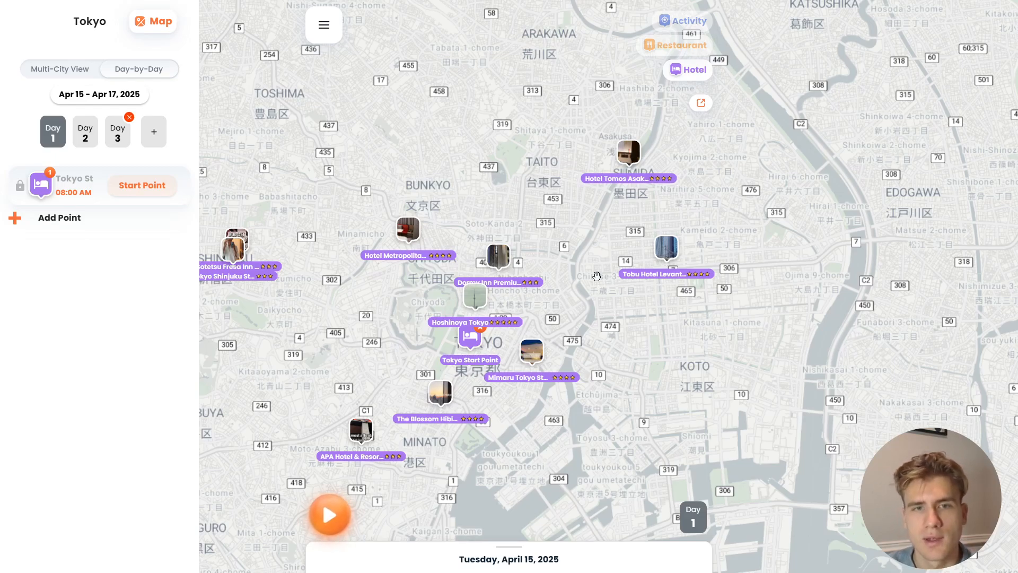
pyautogui.click(534, 368)
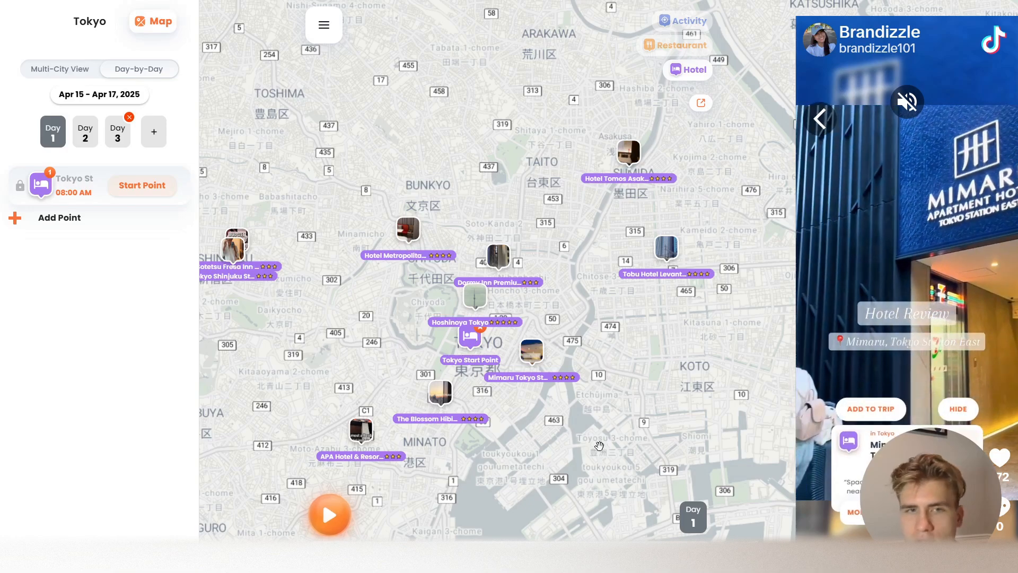
# Switch to OBS, move the Webcam source to the scene's lower-left corner and minimize the window
pyautogui.hotkey('alt', 'Tab')
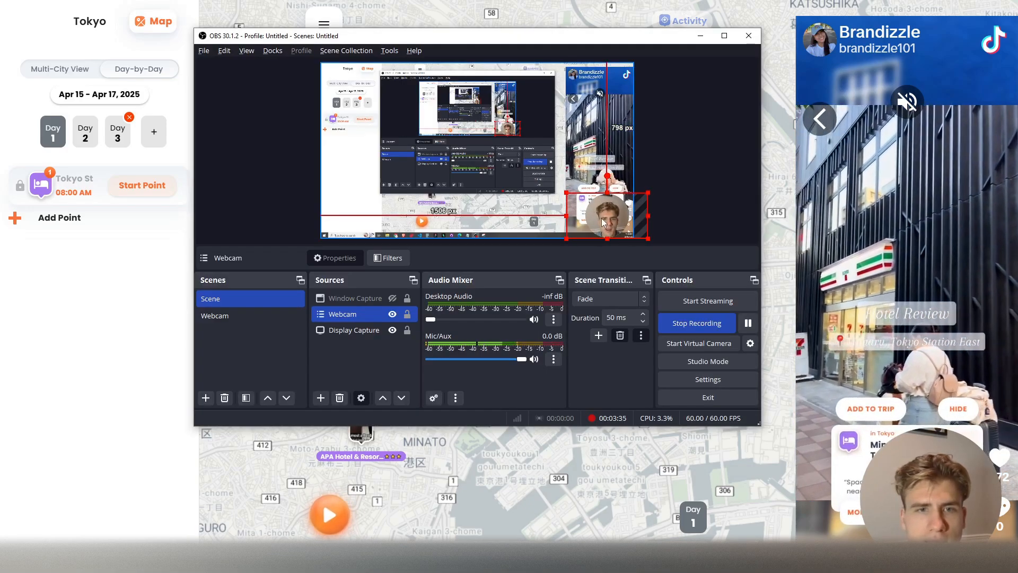
pyautogui.moveTo(603, 213); pyautogui.dragTo(342, 214)
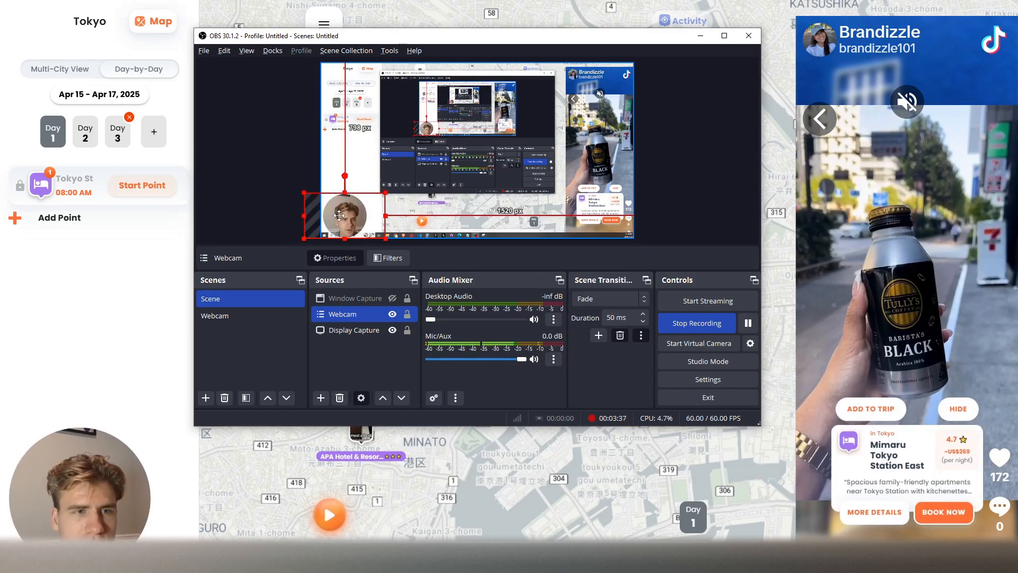
pyautogui.click(699, 36)
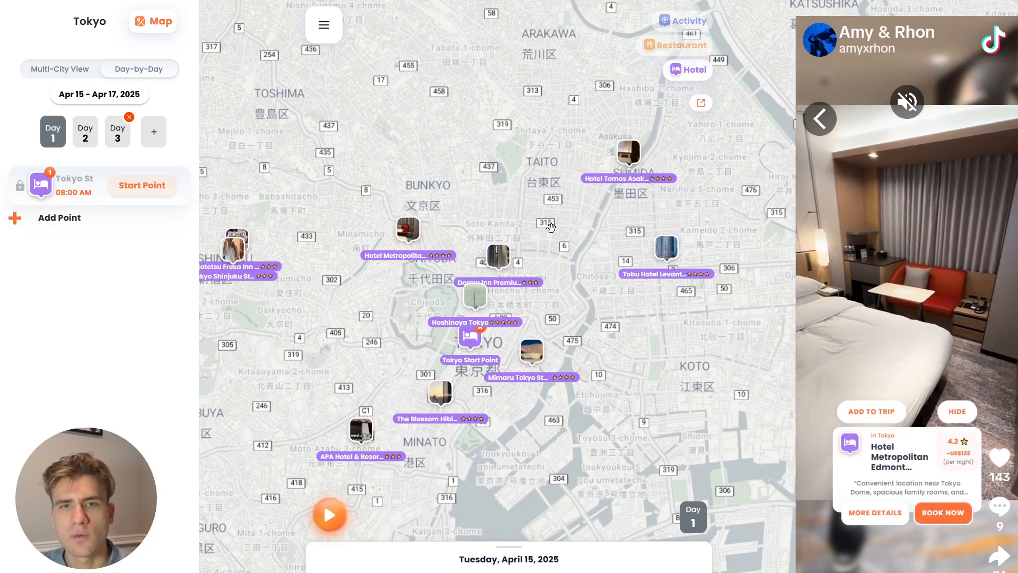
# Add Hotel Tomos Asakusa to Day 1 of the trip and close its video preview
pyautogui.click(630, 168)
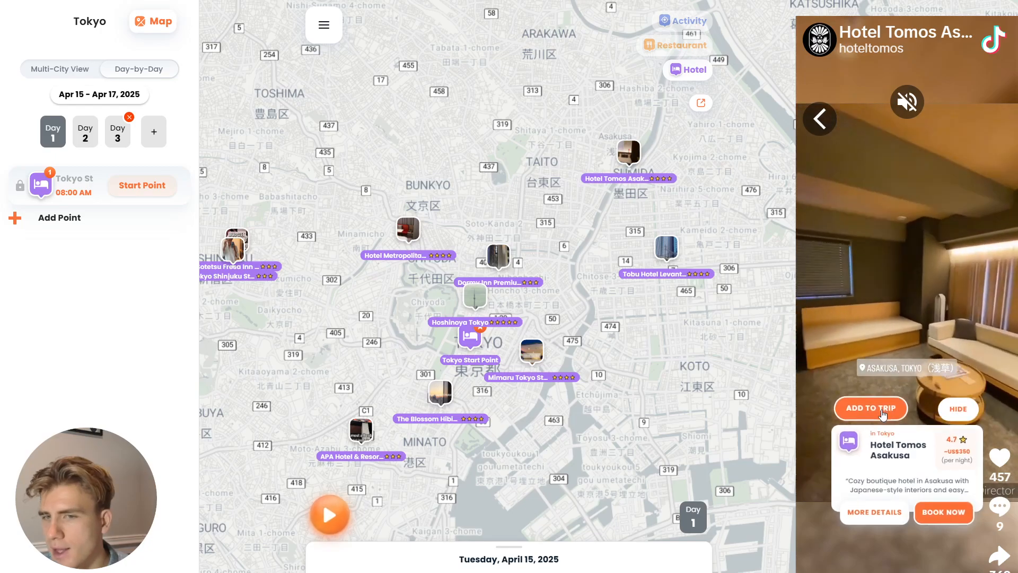
pyautogui.click(883, 413)
pyautogui.click(480, 310)
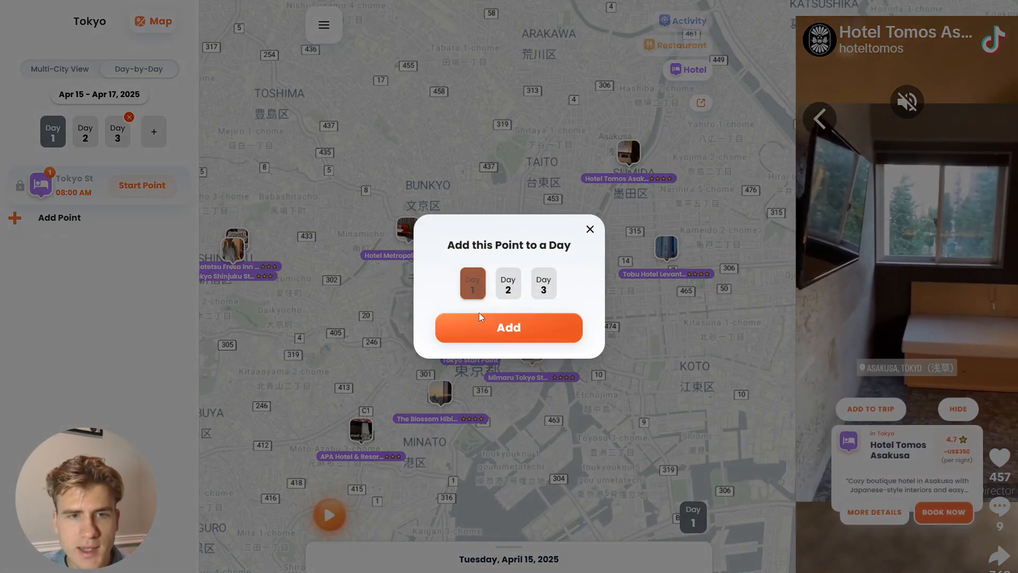
pyautogui.click(502, 330)
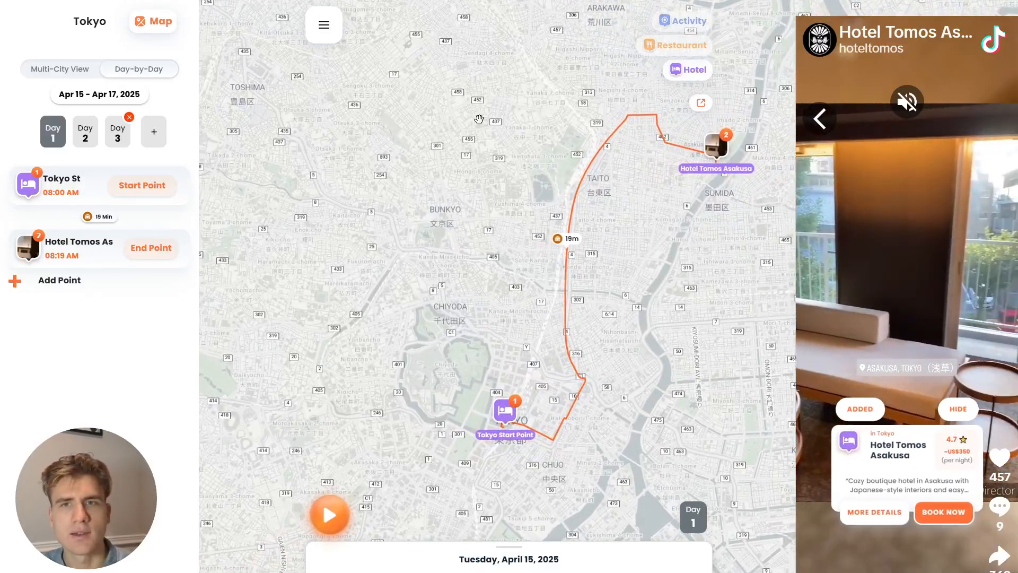
pyautogui.click(811, 126)
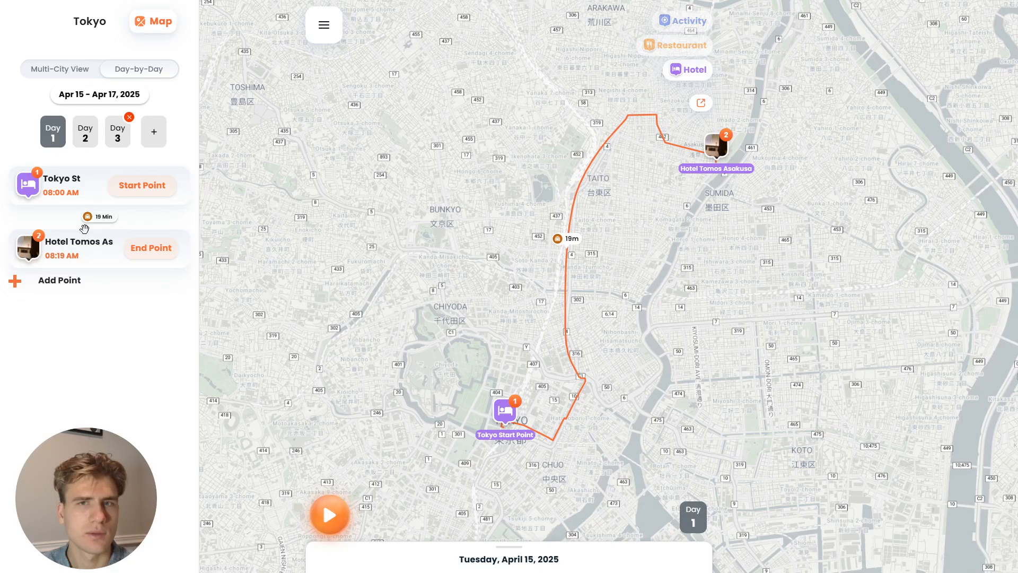
# Remove the Tokyo Start Point from the Day 1 itinerary
pyautogui.click(95, 176)
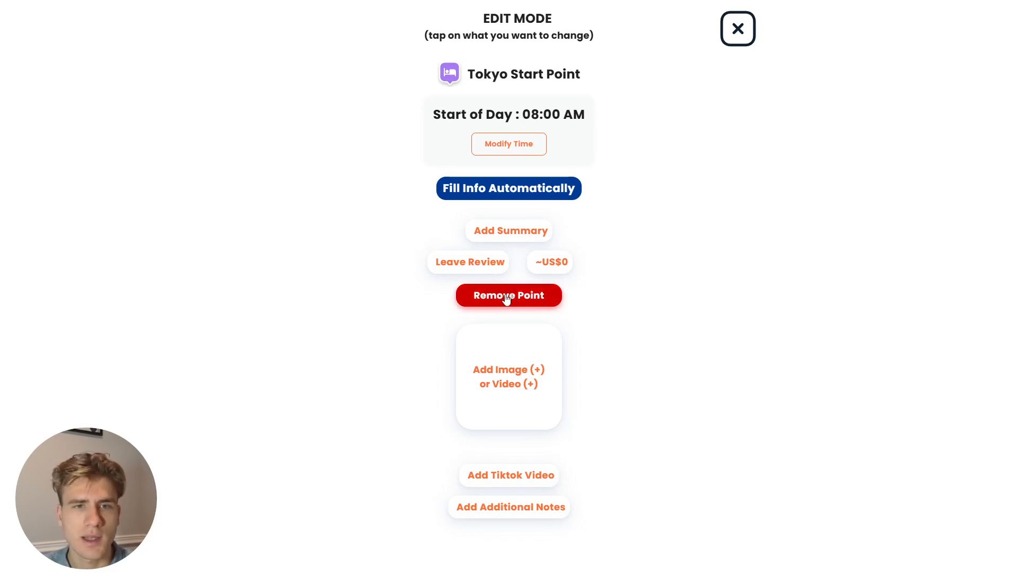
pyautogui.click(542, 300)
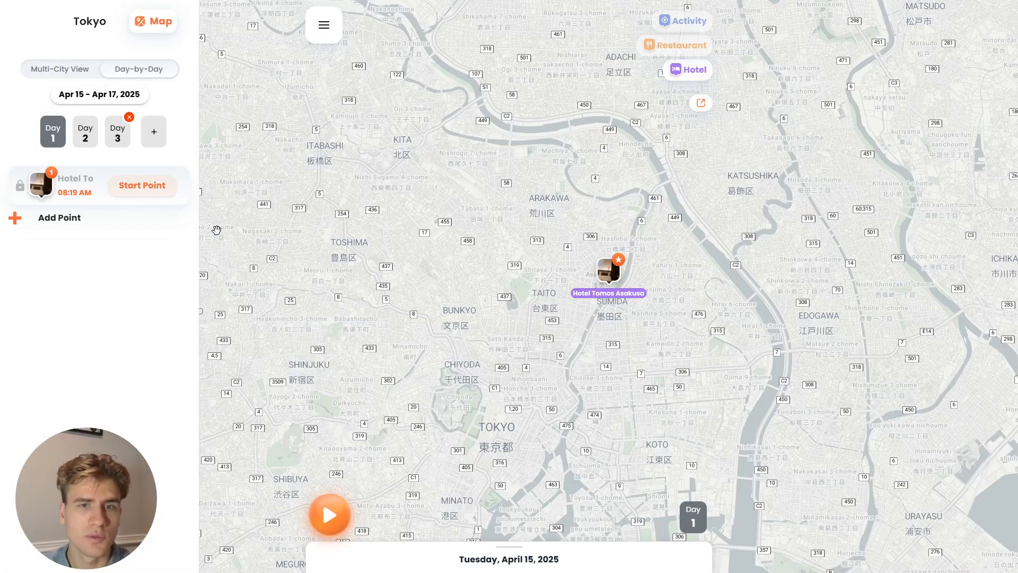
# Review the Day 2 and Day 3 itineraries and return to Day 1
pyautogui.click(86, 144)
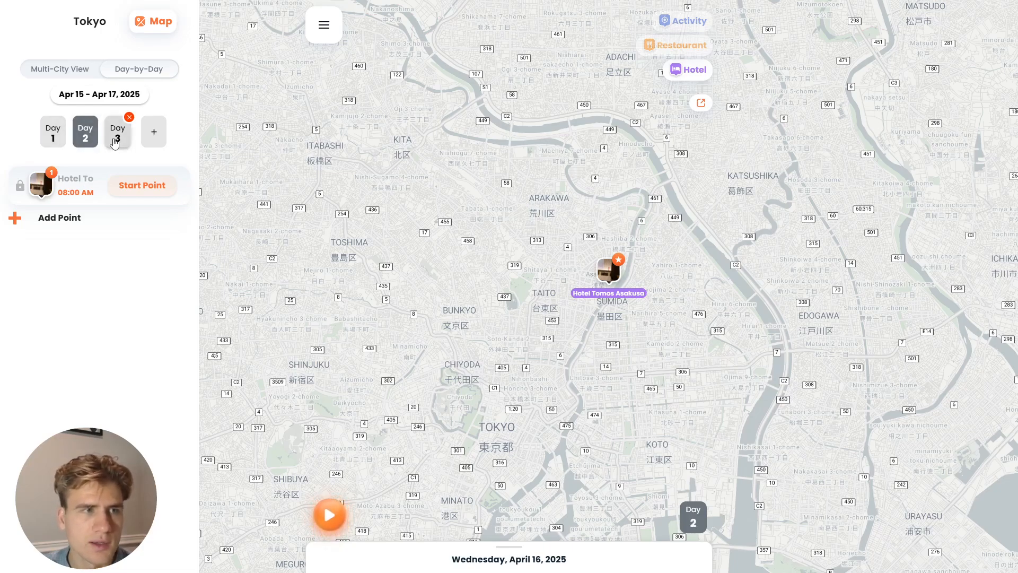
pyautogui.click(117, 141)
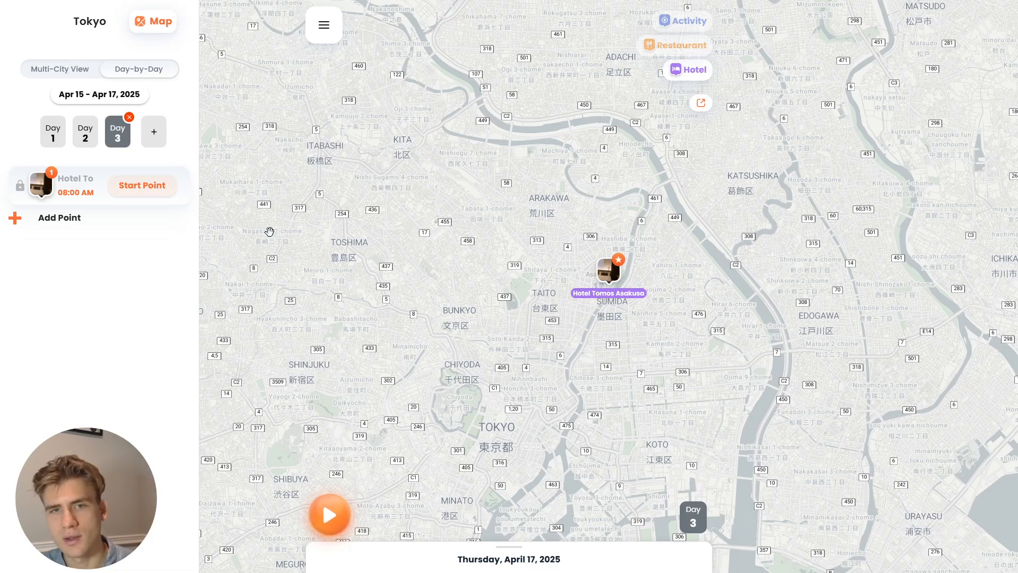
pyautogui.click(55, 139)
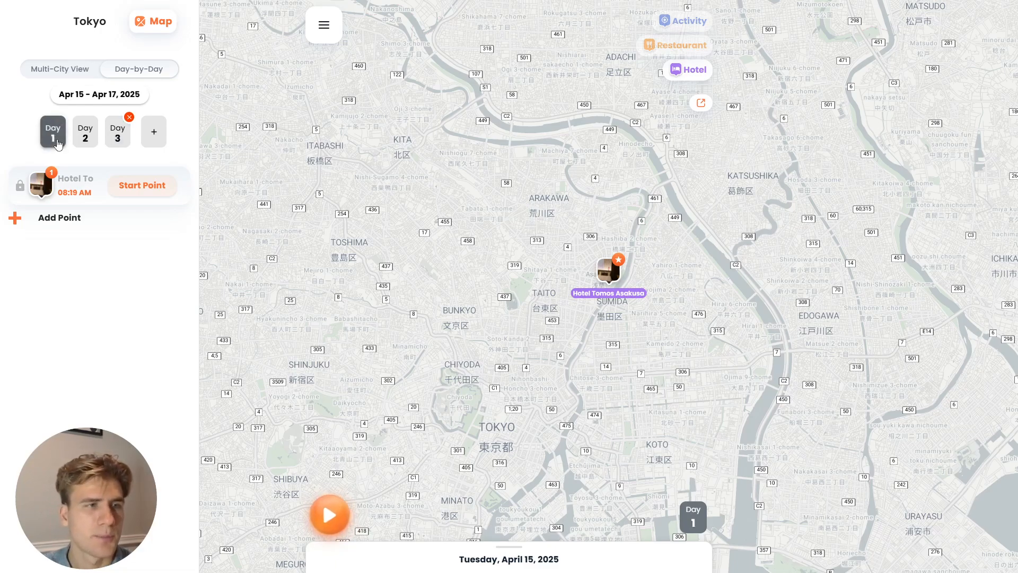
# Set the Day 1 start time at Hotel Tomos Asakusa to 08:00 AM
pyautogui.click(75, 194)
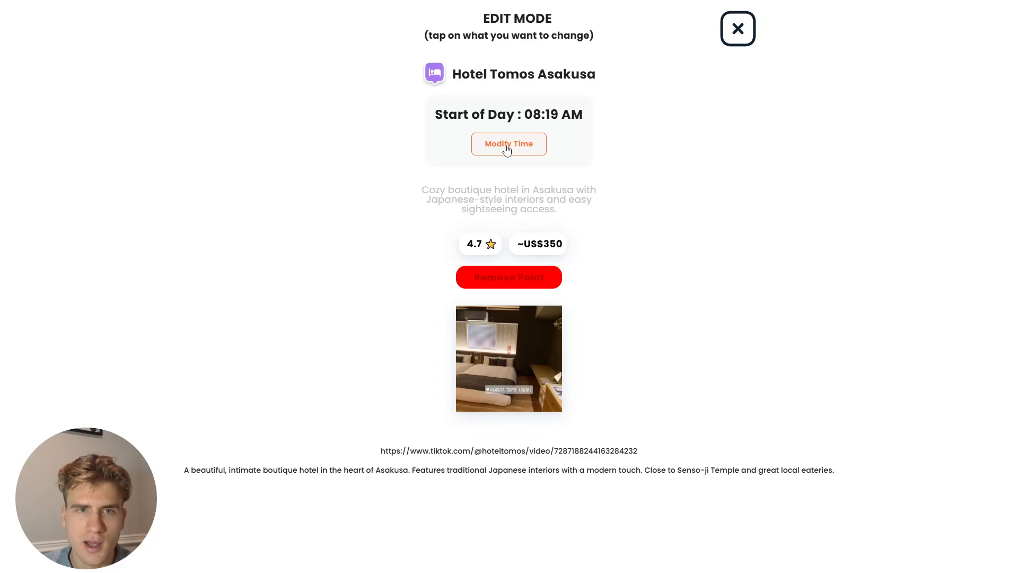
pyautogui.click(515, 150)
pyautogui.click(485, 314)
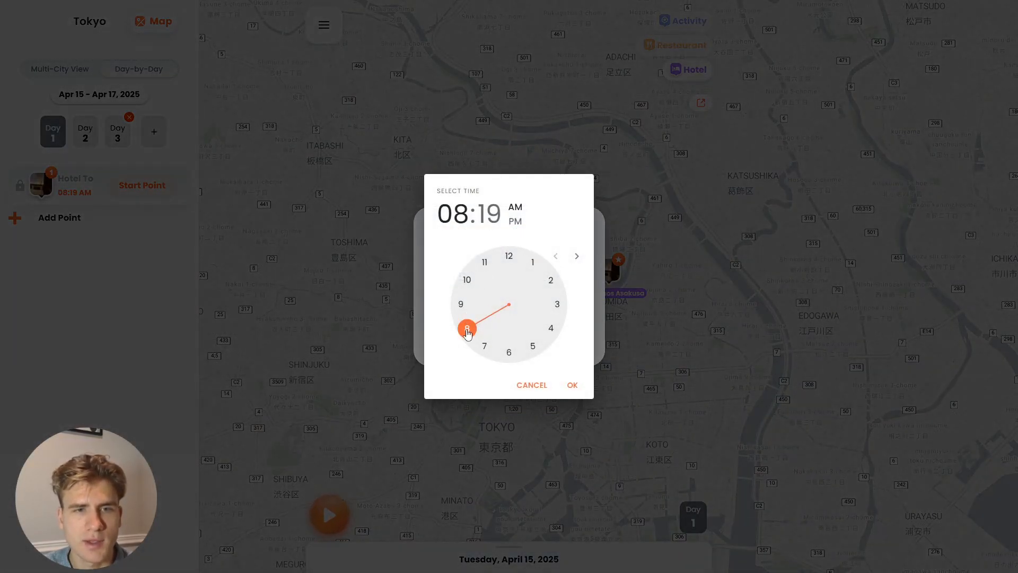
pyautogui.click(465, 327)
pyautogui.click(509, 257)
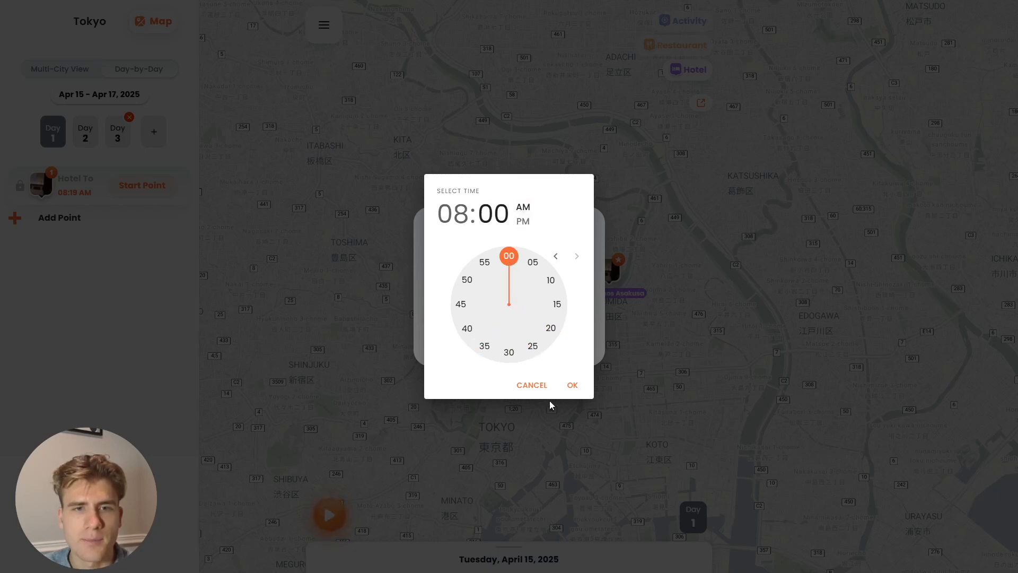
pyautogui.click(573, 385)
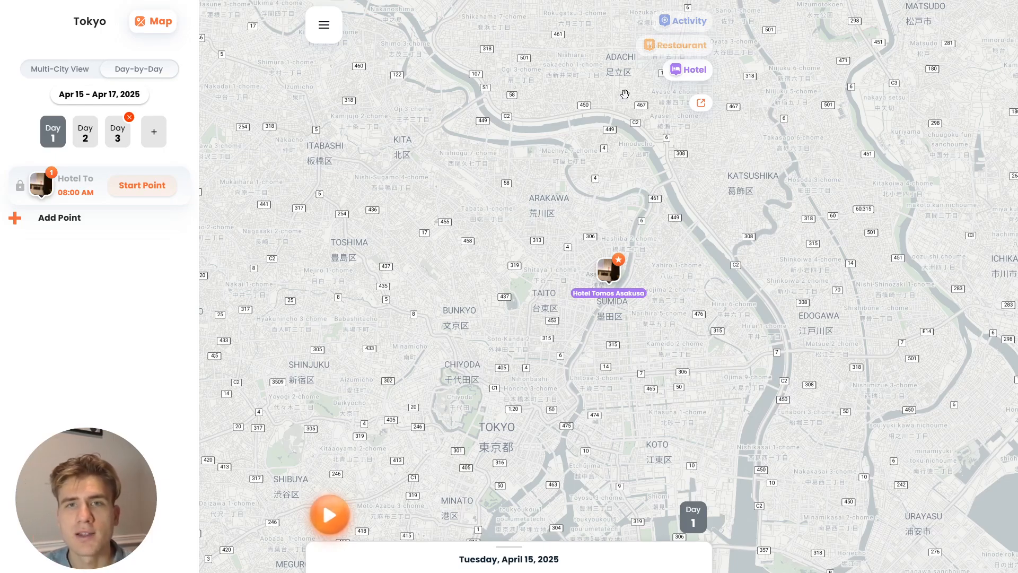
# Show the Tokyo activities on the map, and open and close the video preview of one near Asakusa
pyautogui.click(687, 22)
pyautogui.scroll(3, 564, 322)
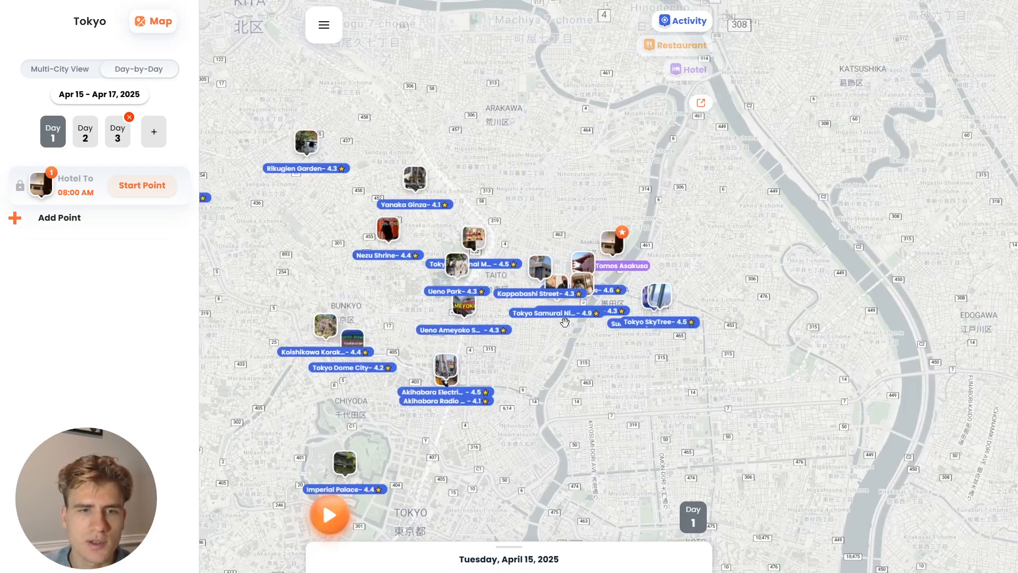
pyautogui.click(565, 318)
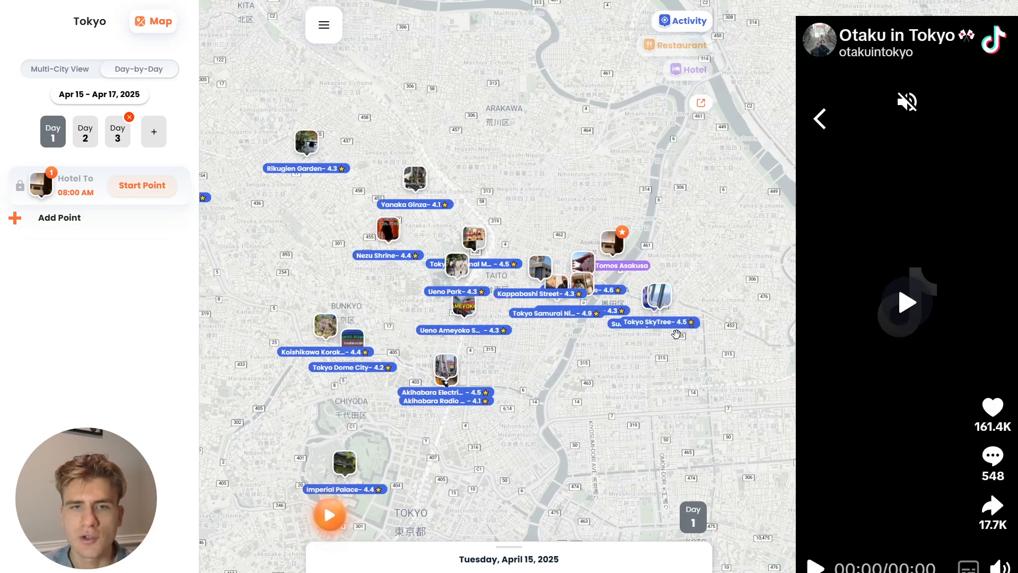
pyautogui.click(816, 123)
# Examine the activities spread across Tokyo and those closest to Hotel Tomos Asakusa
pyautogui.scroll(-4, 524, 397)
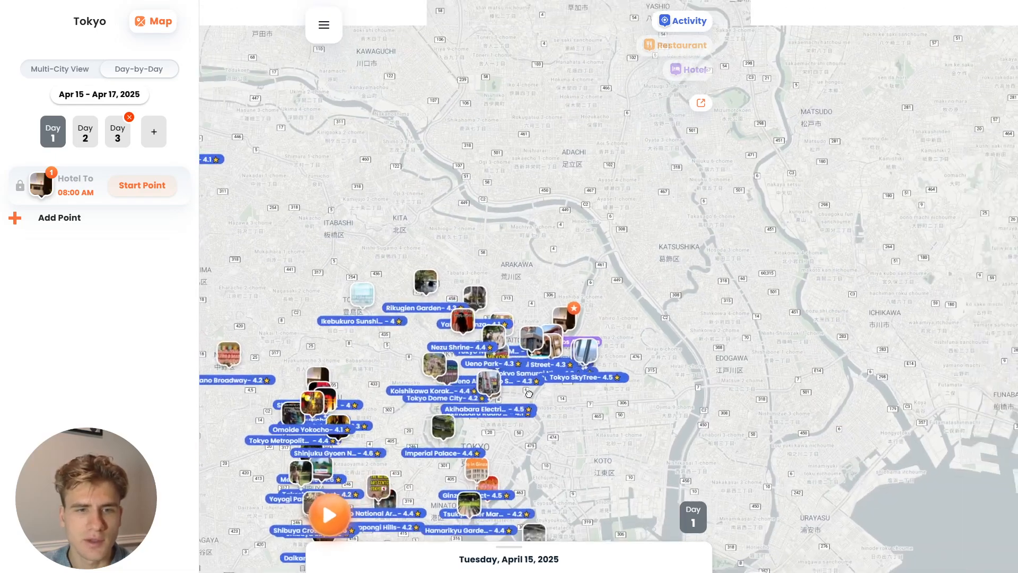
pyautogui.moveTo(529, 394); pyautogui.dragTo(561, 282)
pyautogui.scroll(3, 560, 331)
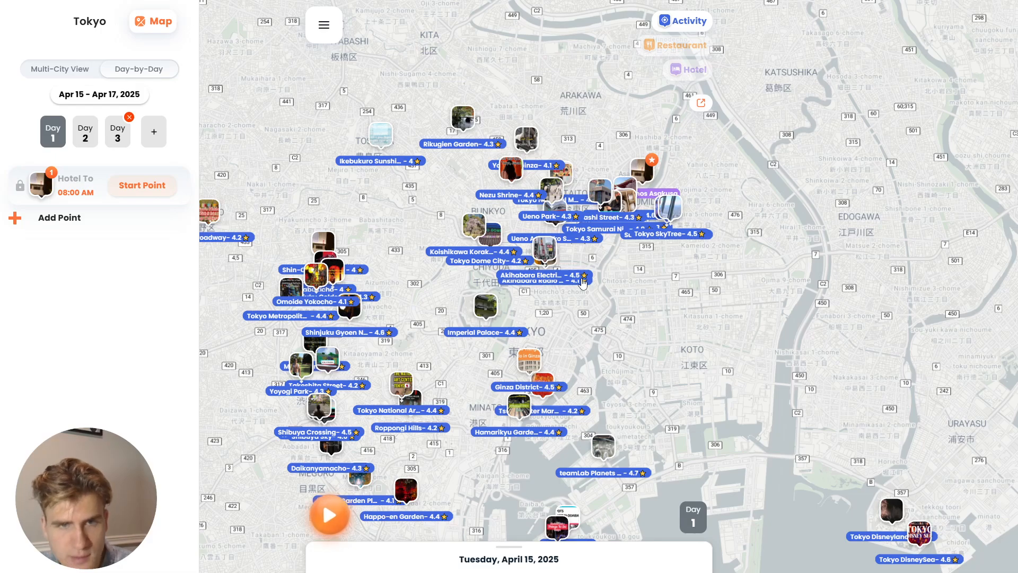
pyautogui.moveTo(583, 282); pyautogui.dragTo(562, 248)
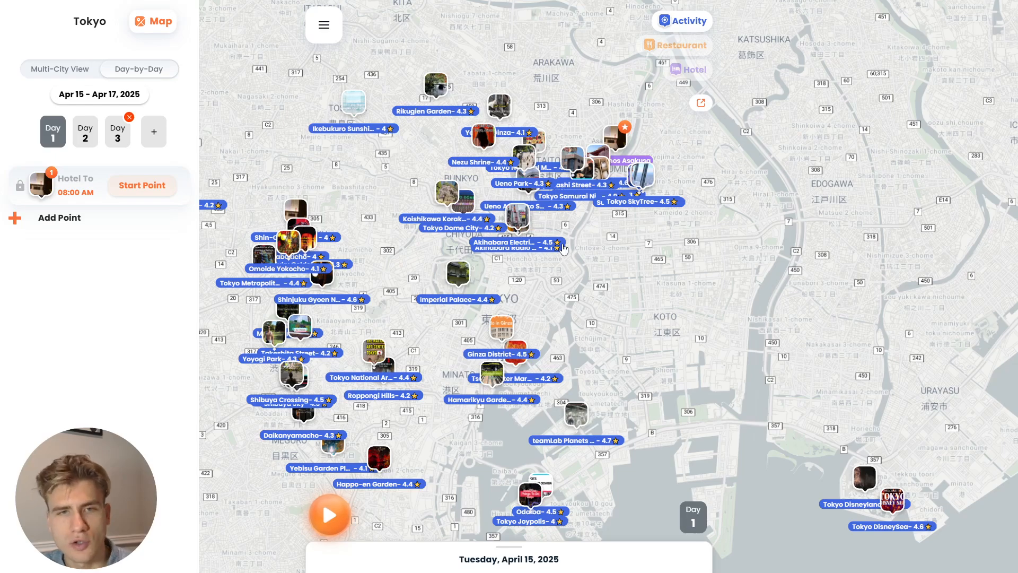
pyautogui.scroll(3, 564, 248)
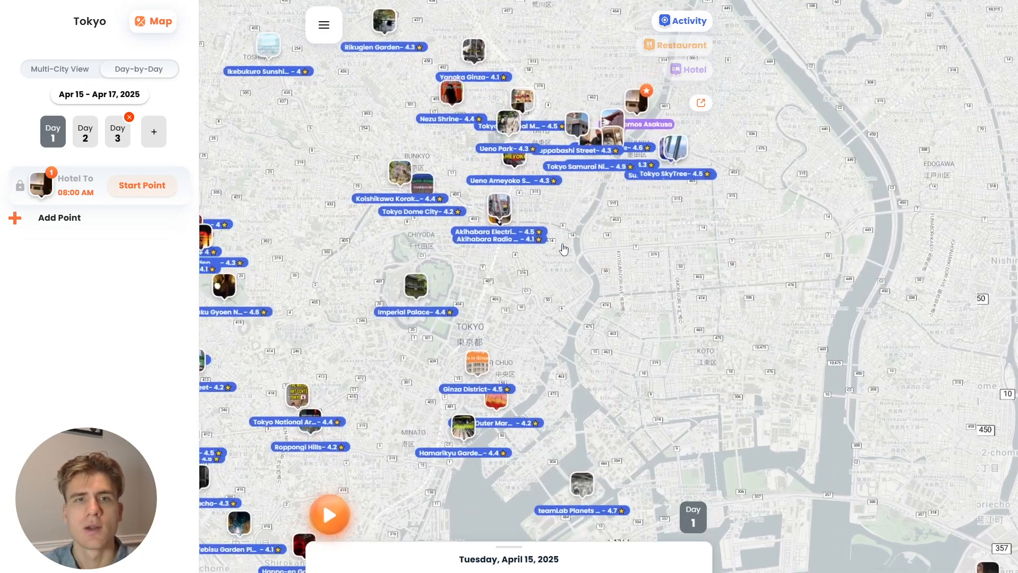
pyautogui.moveTo(571, 237); pyautogui.dragTo(576, 319)
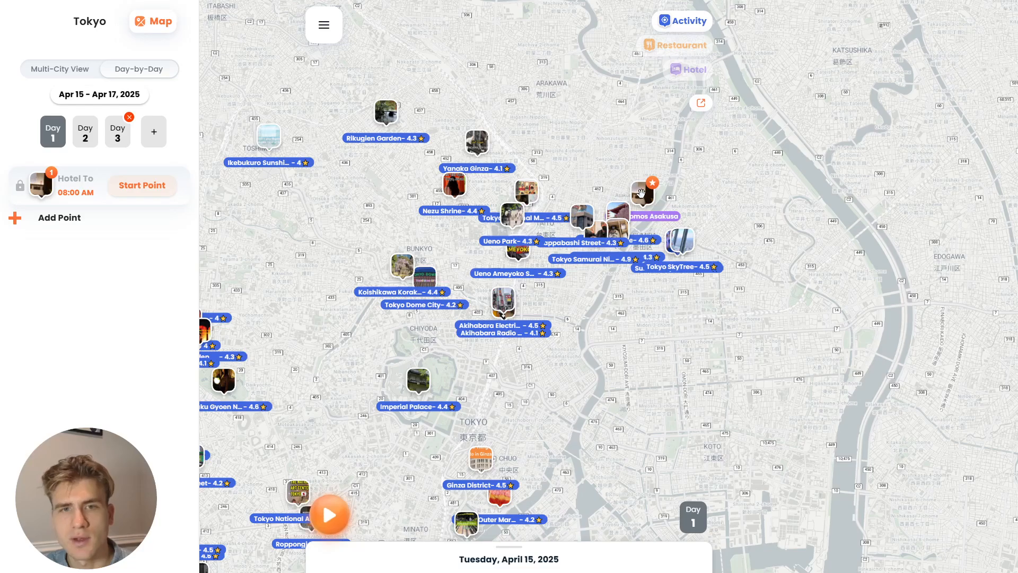
pyautogui.scroll(5, 609, 235)
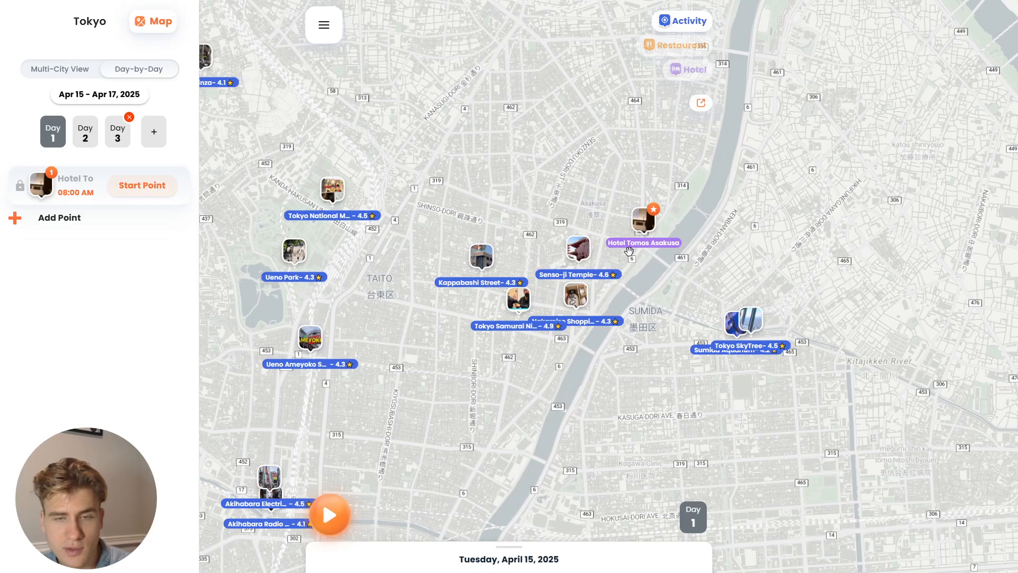
pyautogui.scroll(1, 630, 251)
# View the video previews of Senso-ji Temple, Nakamise Shopping Street and Tokyo SkyTree
pyautogui.click(569, 253)
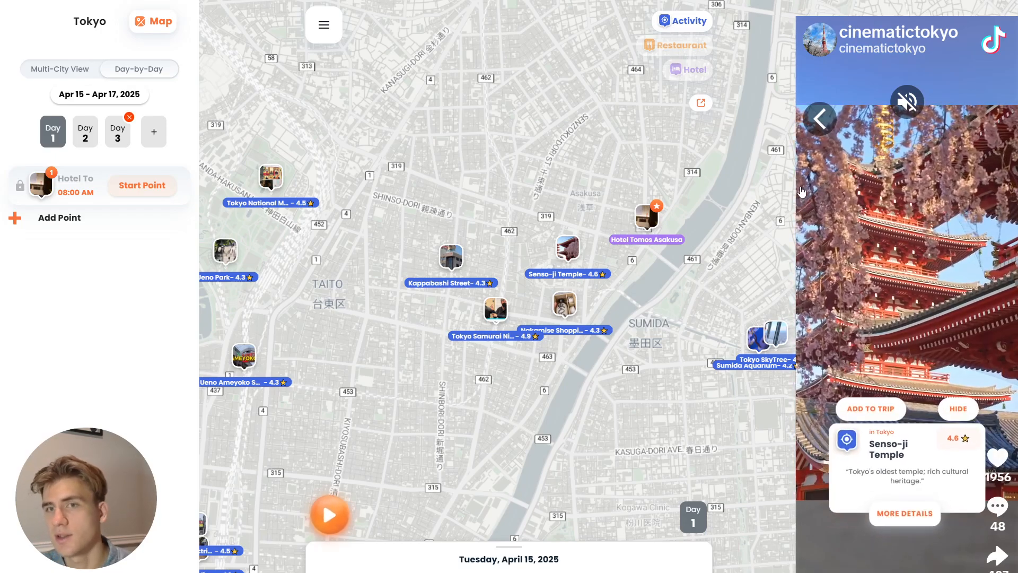
pyautogui.click(820, 118)
pyautogui.click(564, 330)
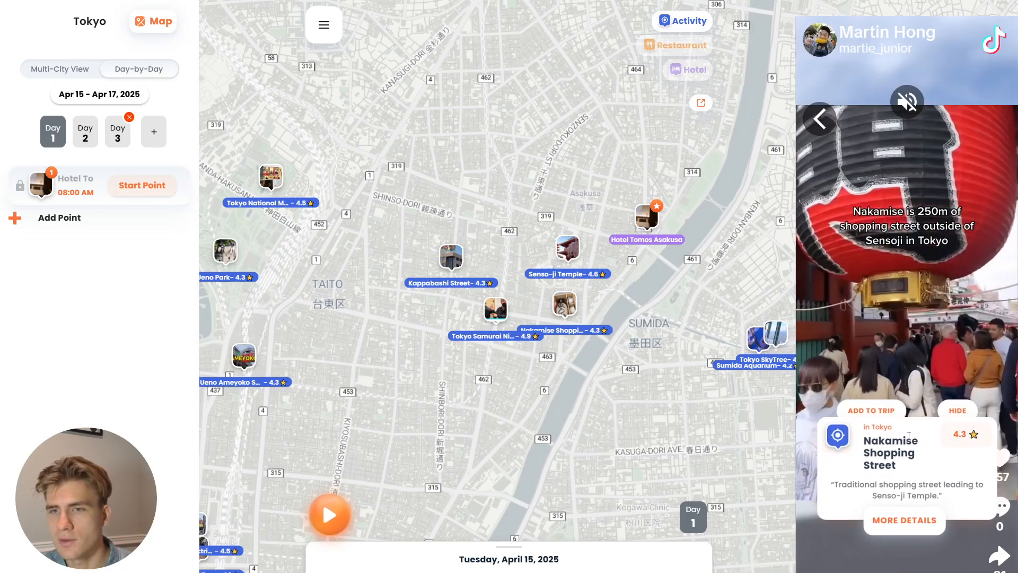
pyautogui.click(820, 119)
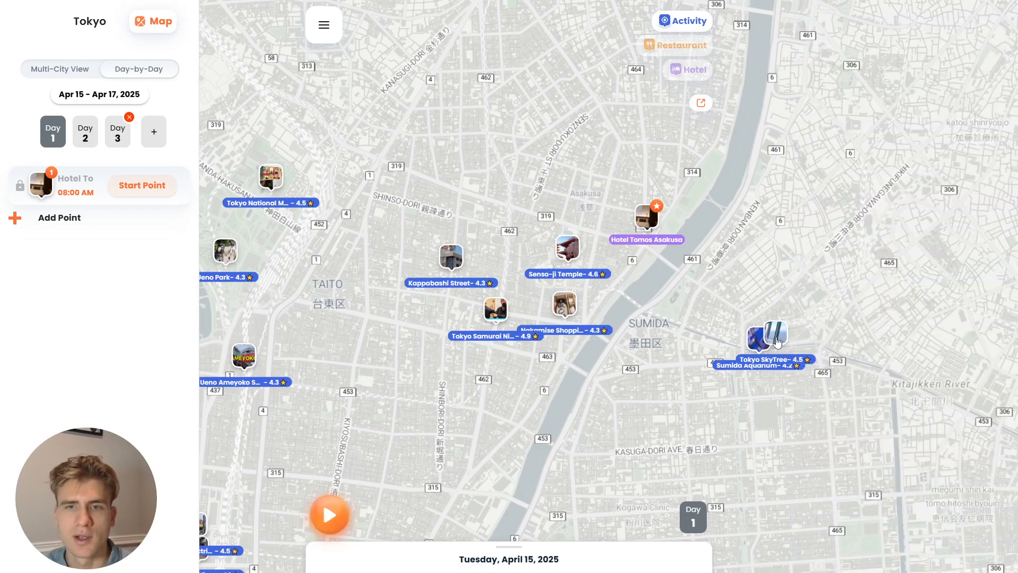
pyautogui.click(776, 339)
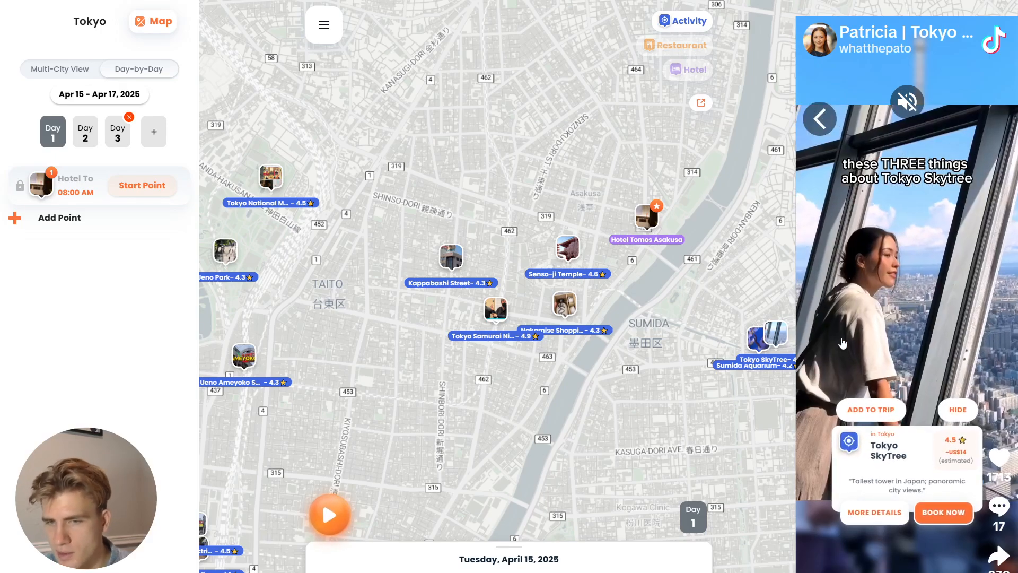
pyautogui.click(820, 119)
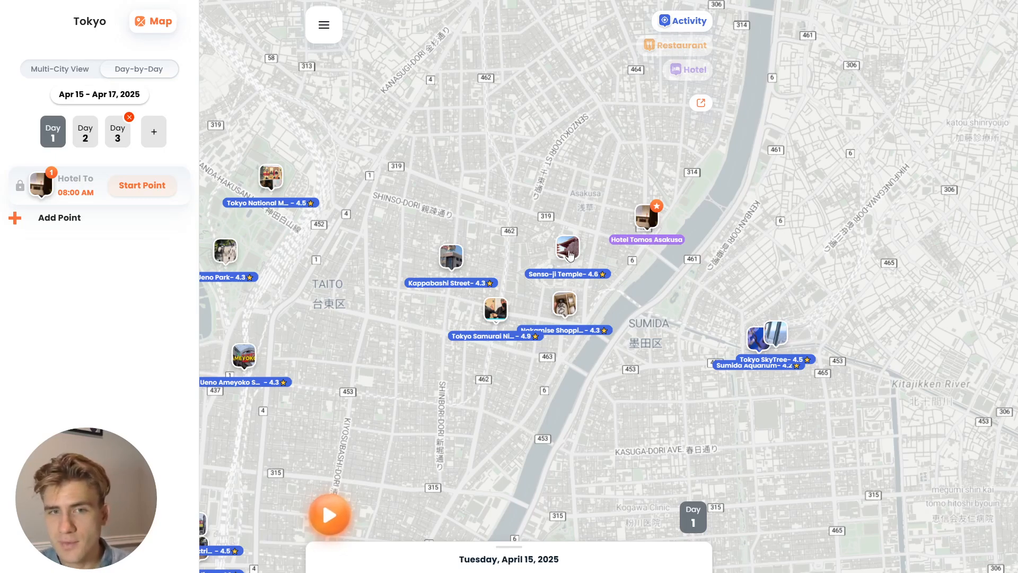
# Add Senso-ji Temple to Day 1 of the trip and close its video preview
pyautogui.click(569, 253)
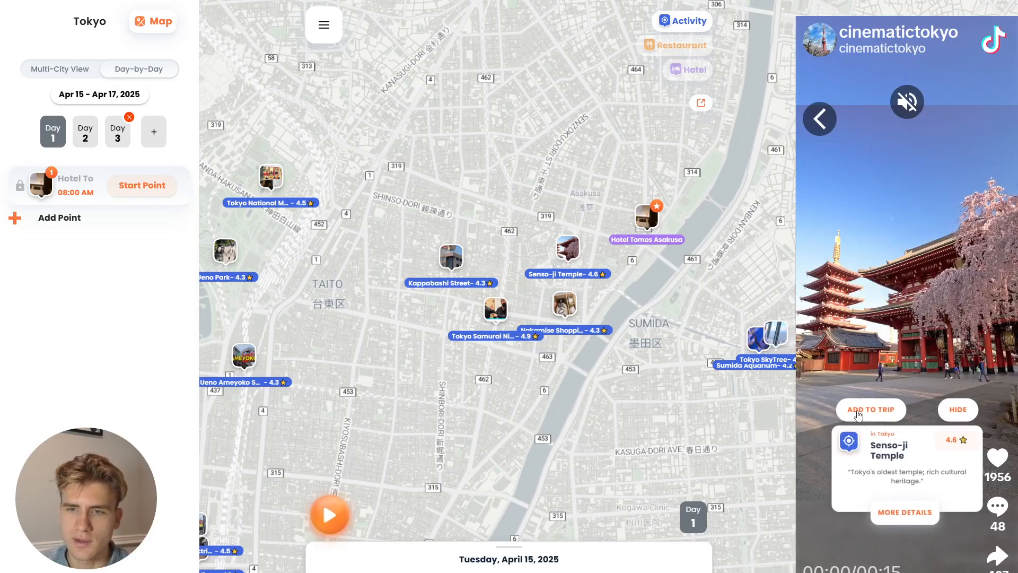
pyautogui.click(868, 418)
pyautogui.click(473, 282)
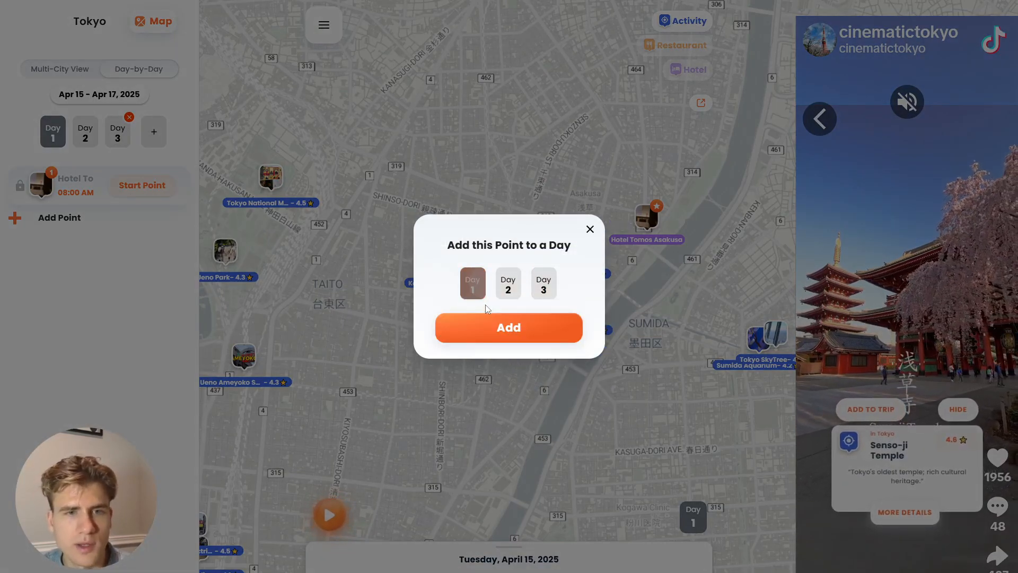
pyautogui.click(499, 333)
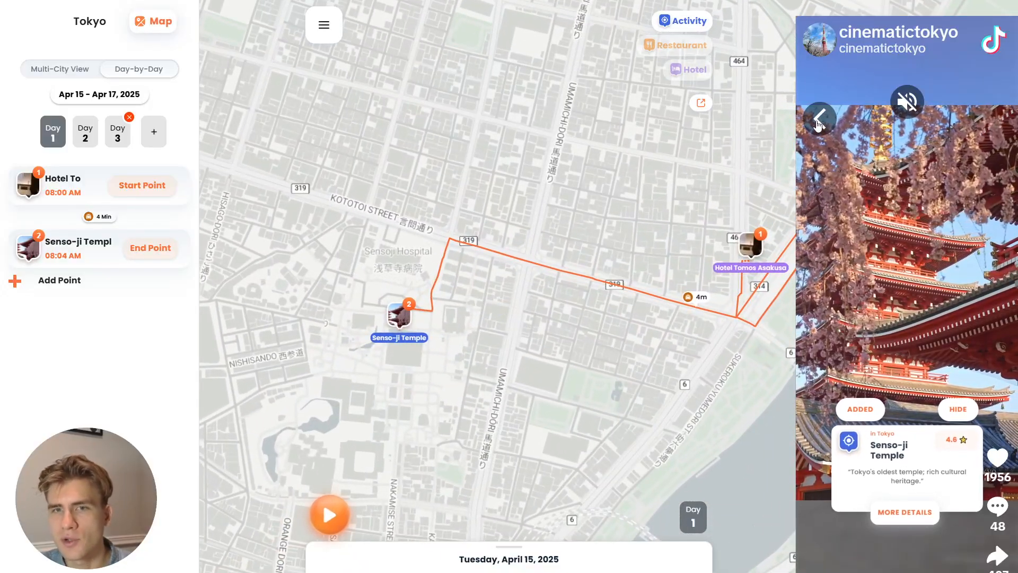
pyautogui.click(820, 121)
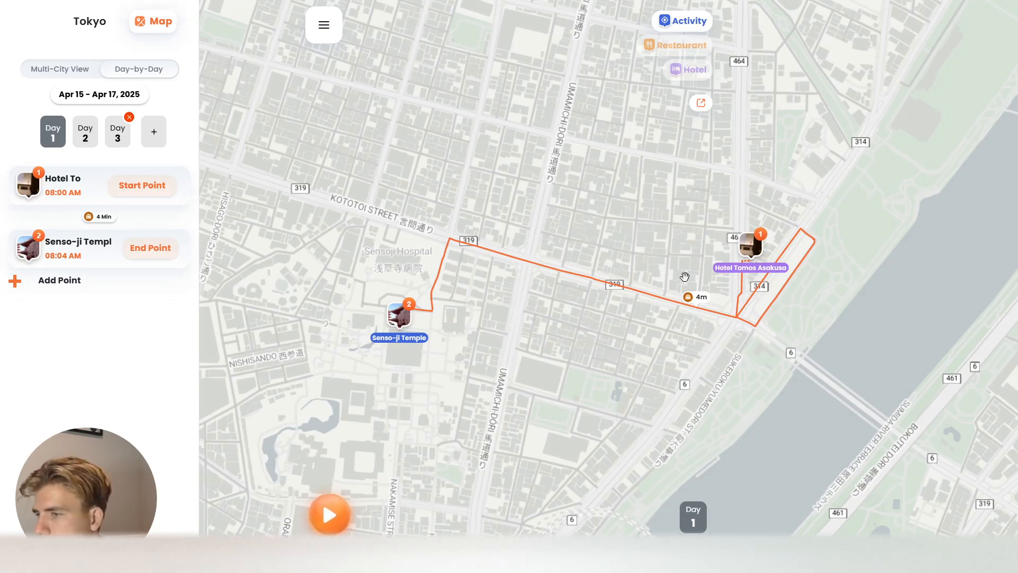
# Switch to OBS, move the Webcam source to the scene's lower-right corner and minimize the window
pyautogui.hotkey('alt', 'Tab')
pyautogui.moveTo(605, 228); pyautogui.dragTo(603, 210)
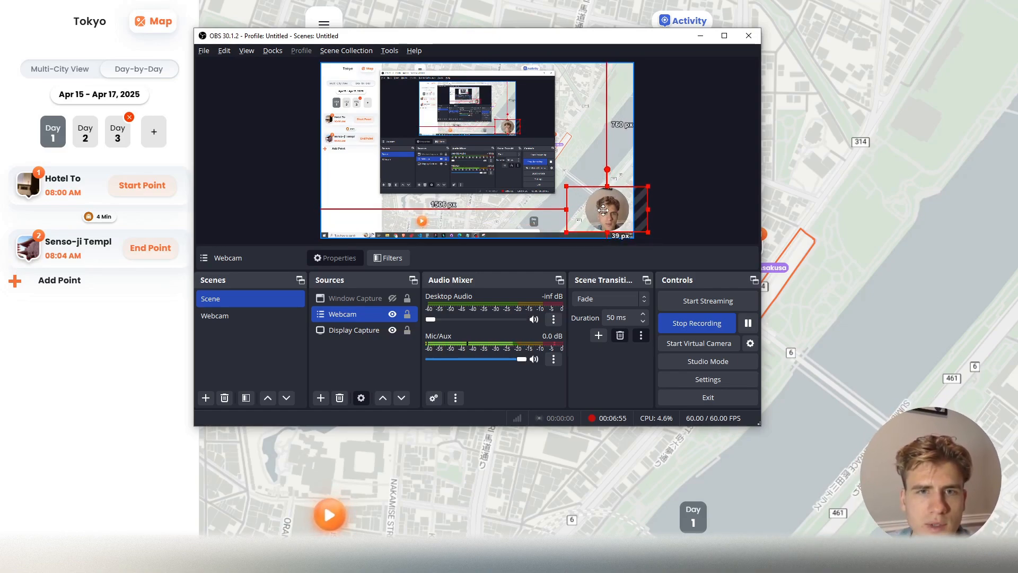
pyautogui.click(700, 36)
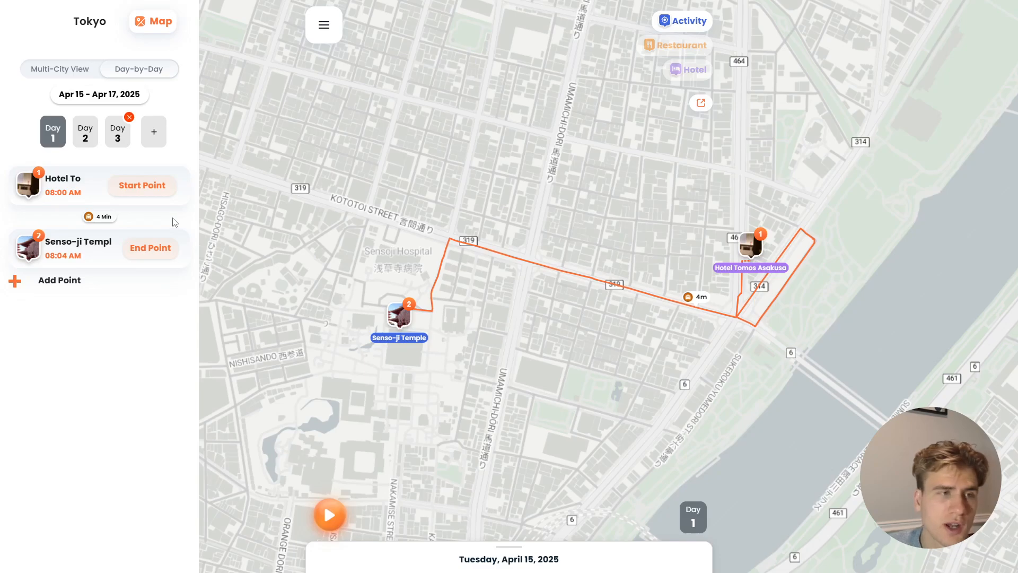
# Change the transportation from the hotel to Senso-ji Temple to Walk, fetching the time from Google, and delay the next activities to clear the overlap
pyautogui.click(103, 217)
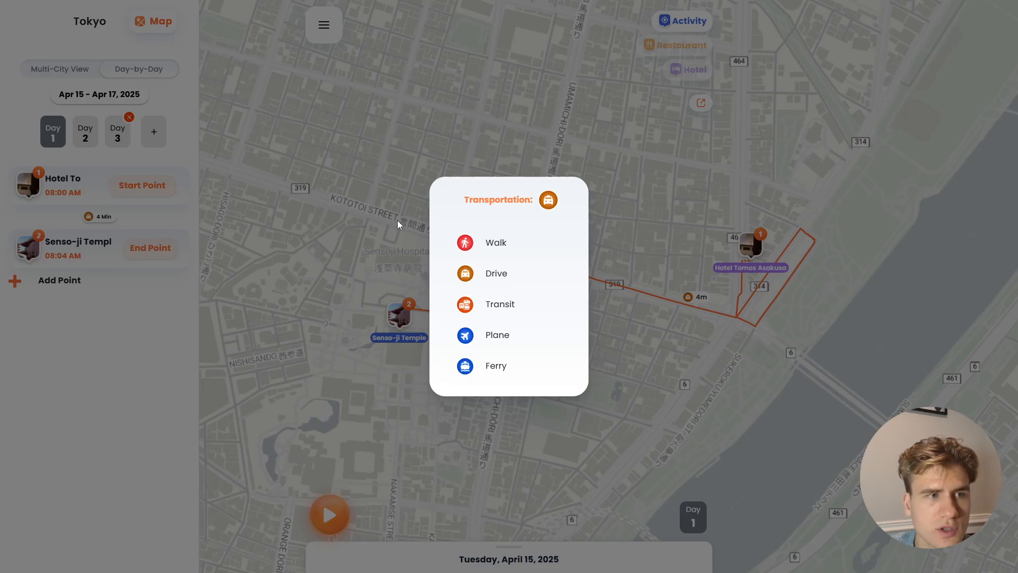
pyautogui.click(156, 210)
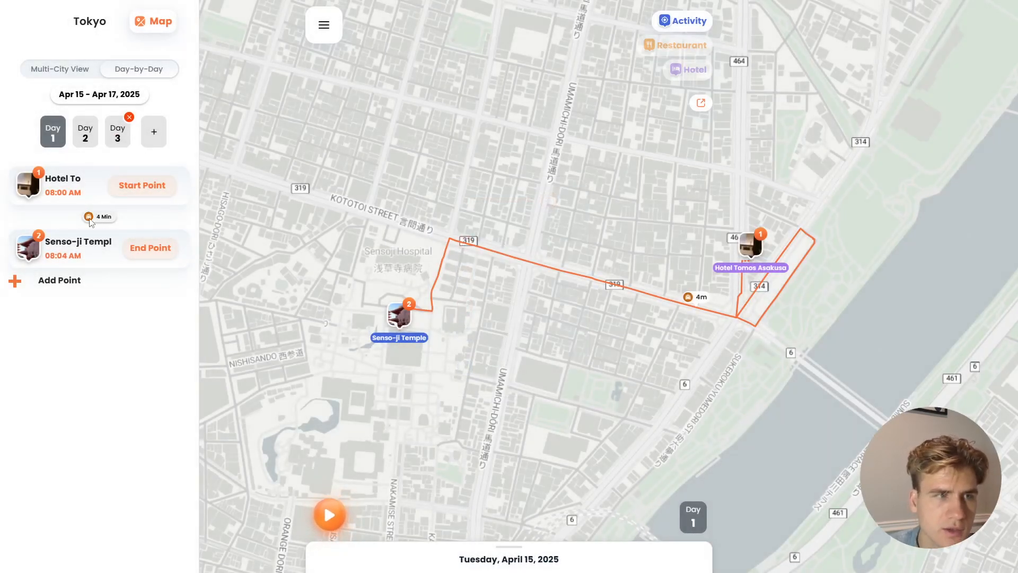
pyautogui.click(97, 217)
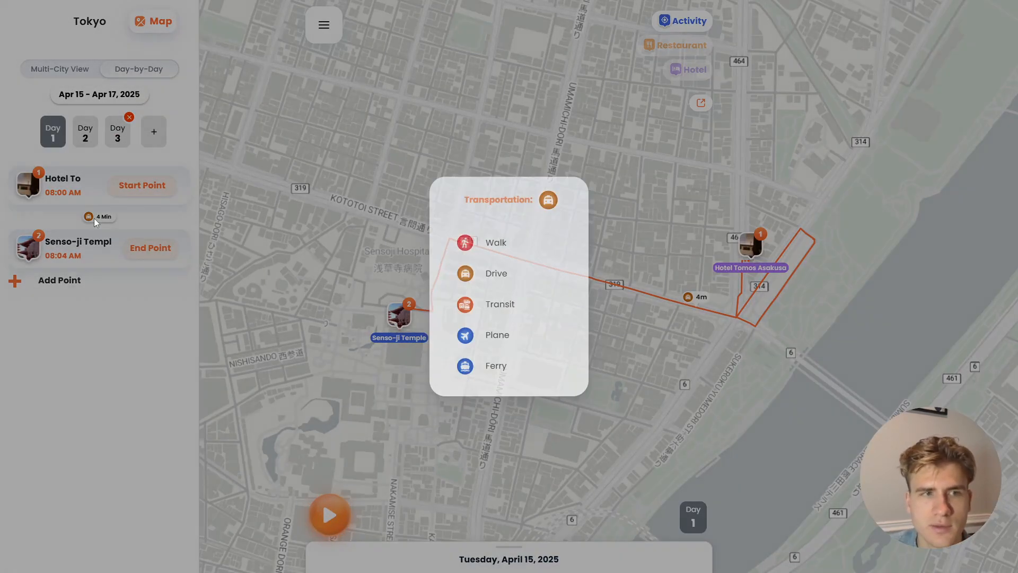
pyautogui.click(489, 248)
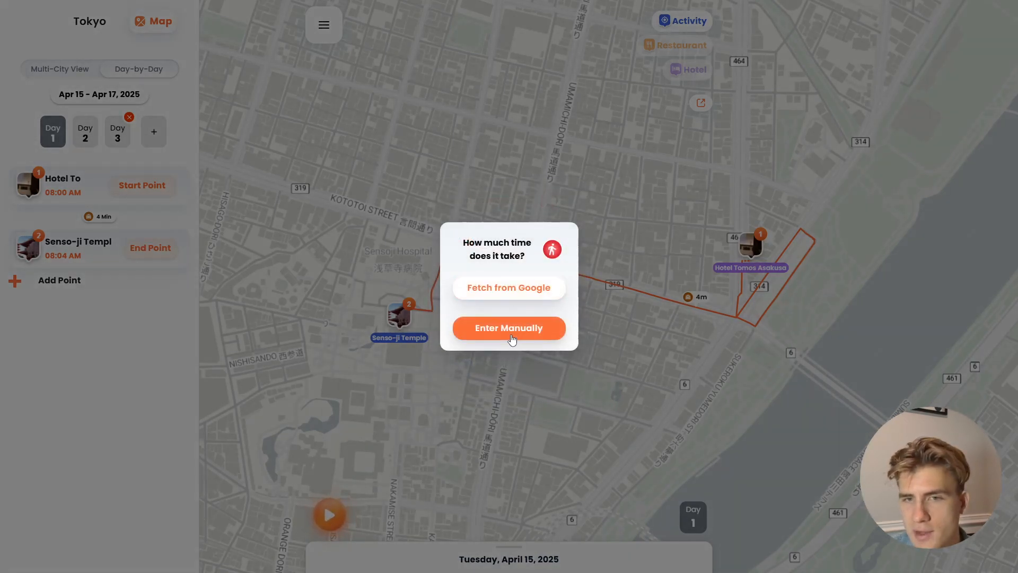
pyautogui.click(519, 295)
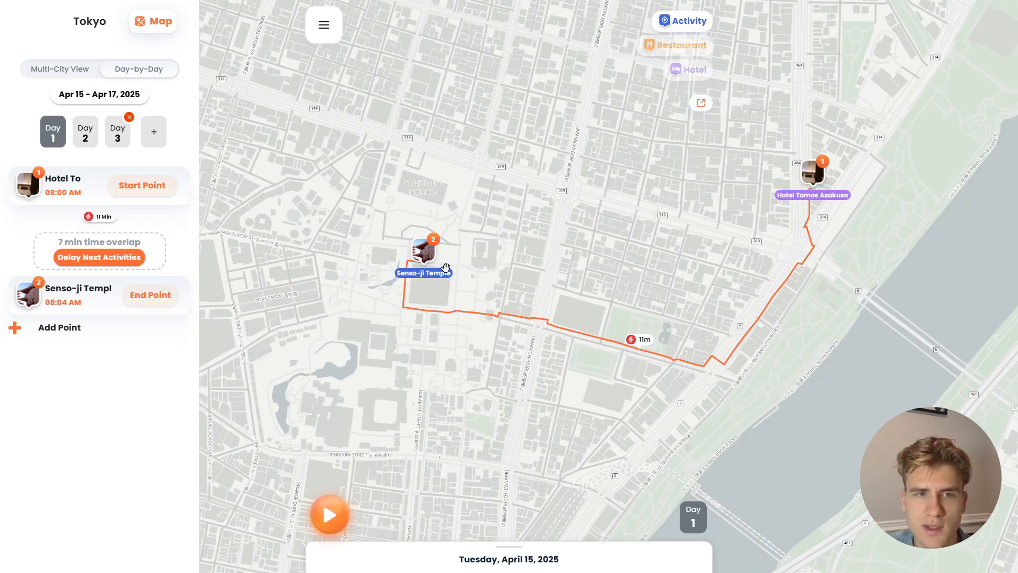
pyautogui.click(112, 262)
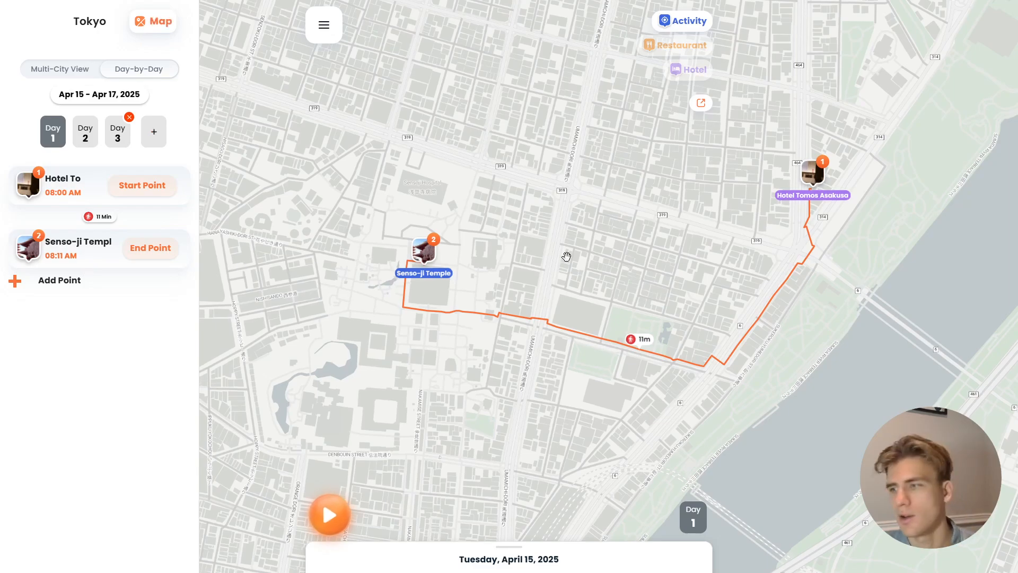
# Show activities on the map and add Nakamise Shopping Street to Day 1 of the trip
pyautogui.click(687, 25)
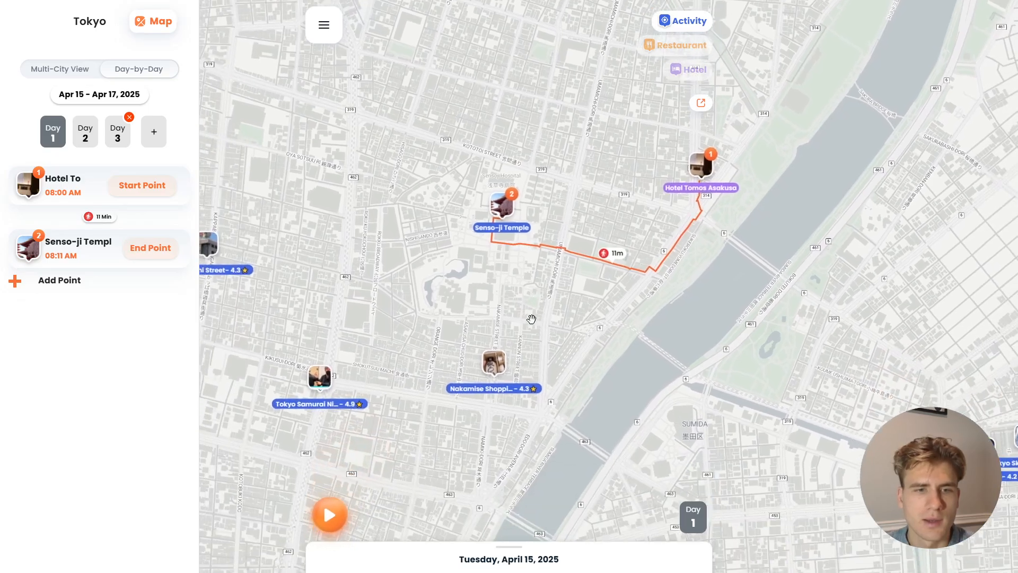
pyautogui.moveTo(531, 319); pyautogui.dragTo(539, 291)
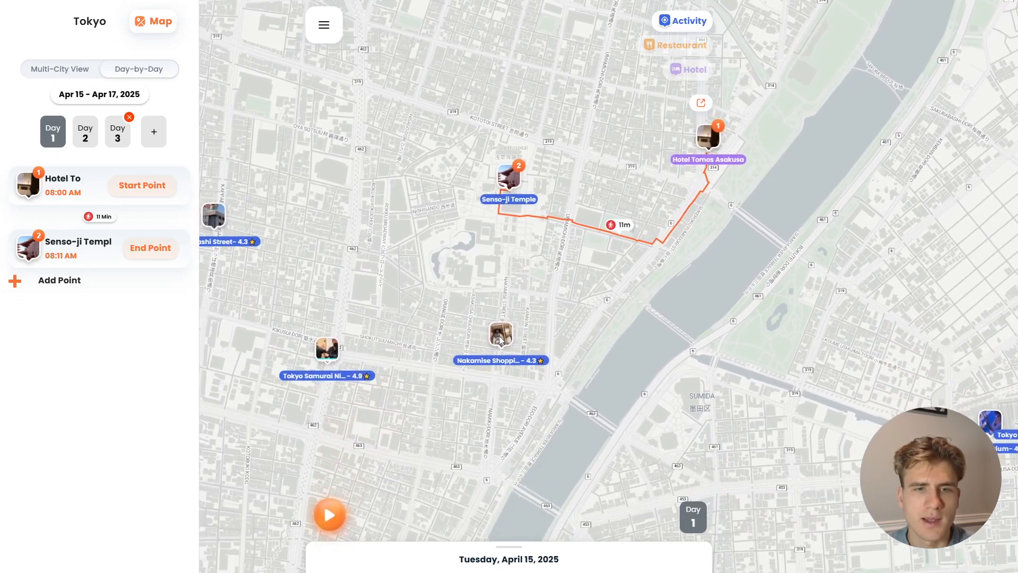
pyautogui.click(502, 336)
pyautogui.click(855, 403)
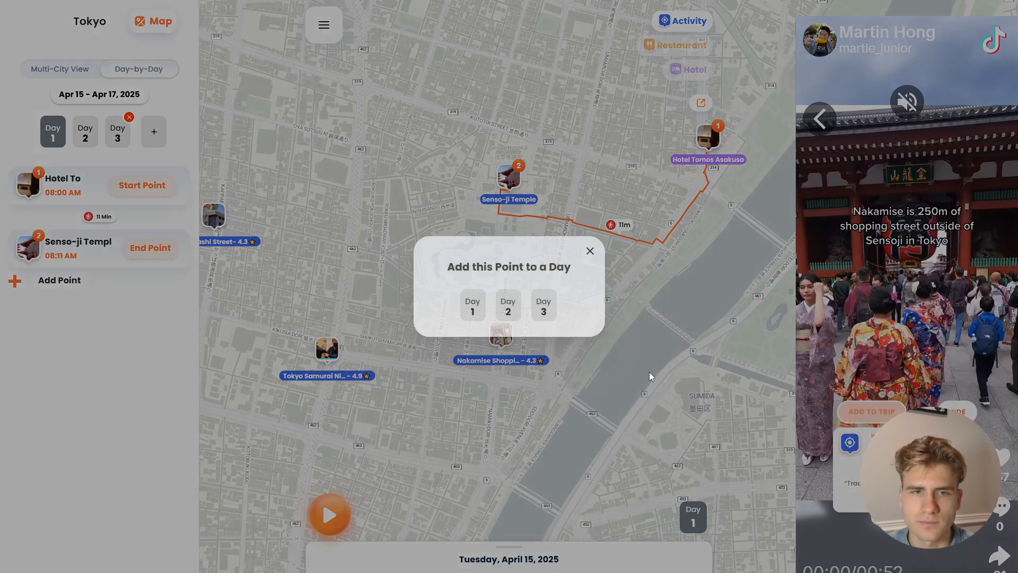
pyautogui.click(473, 306)
pyautogui.click(506, 330)
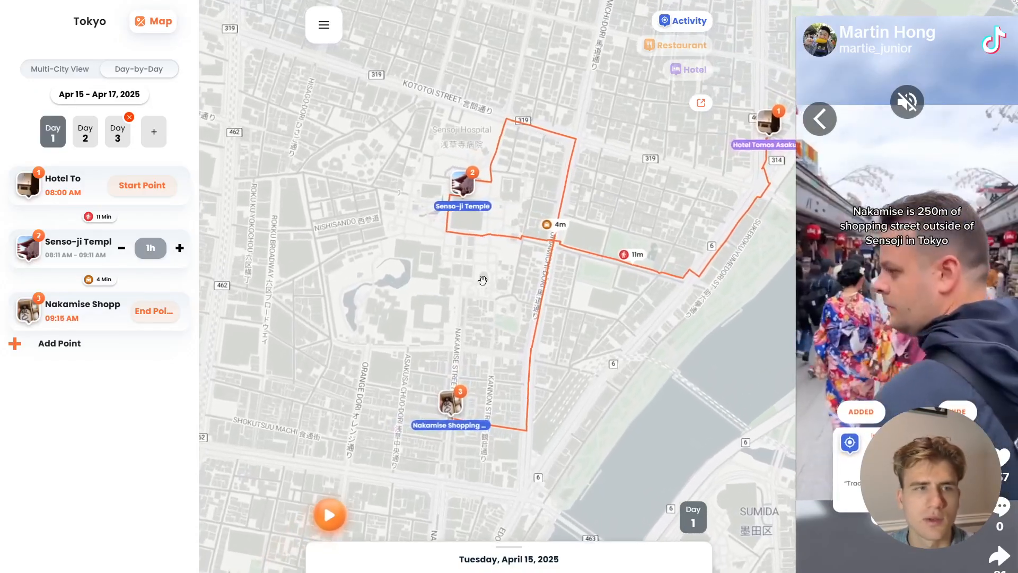
# Change the transportation from Senso-ji Temple to Nakamise Shopping Street to Walk, fetching the time from Google
pyautogui.click(101, 282)
pyautogui.click(450, 246)
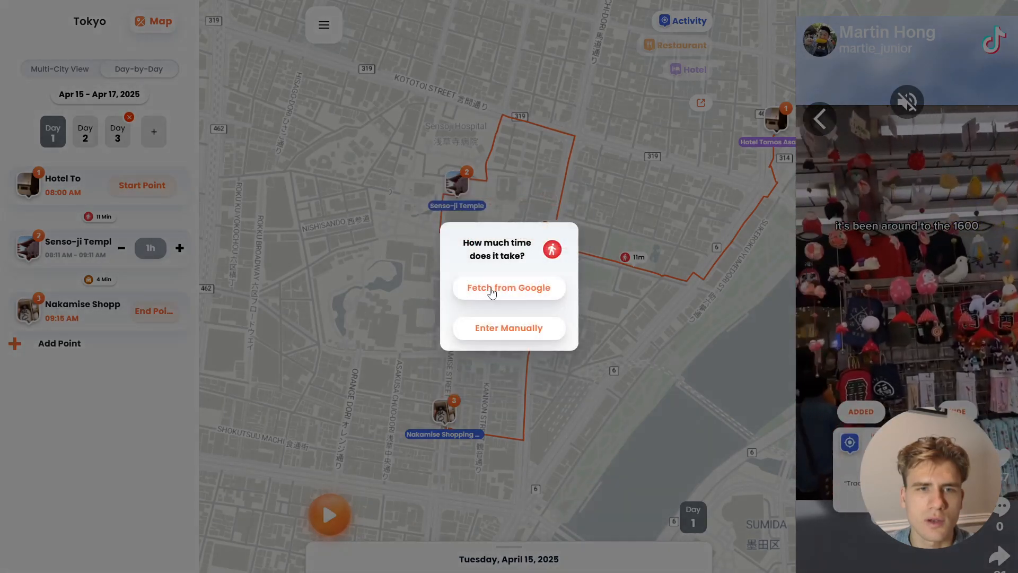
pyautogui.click(490, 289)
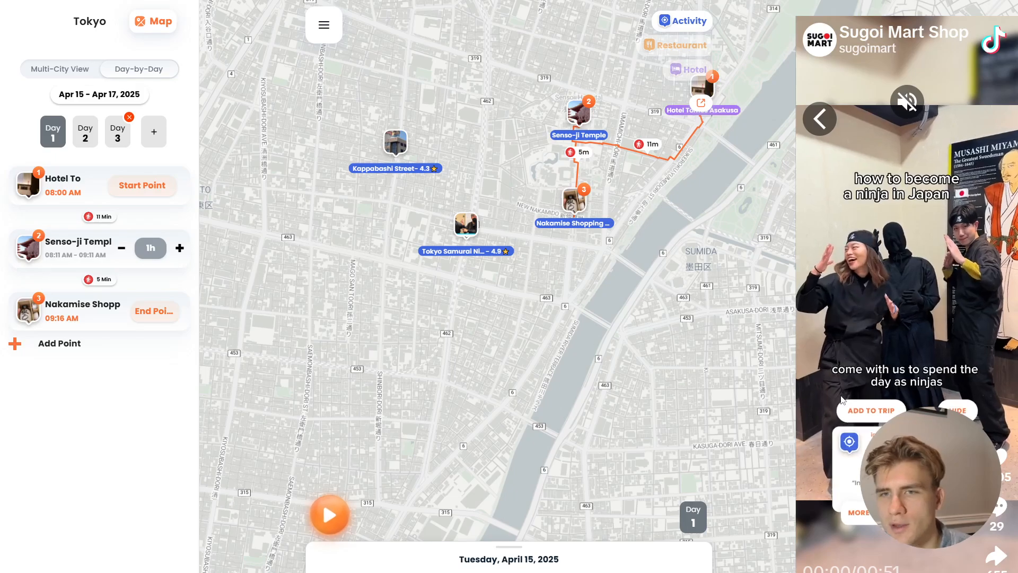
# Add the Tokyo Samurai Ninja Museum to Day 1 and close its video preview
pyautogui.click(873, 411)
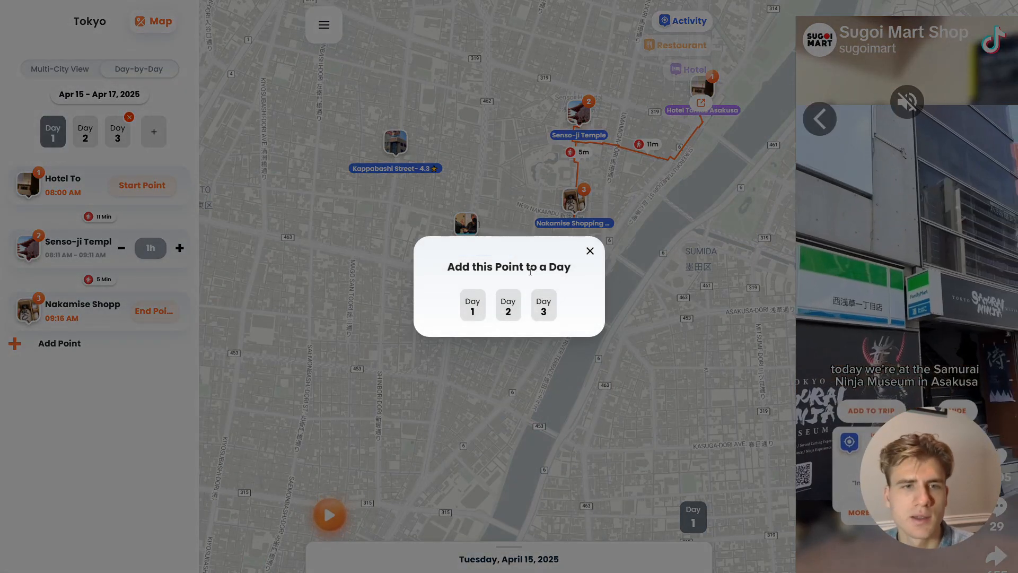
pyautogui.click(483, 328)
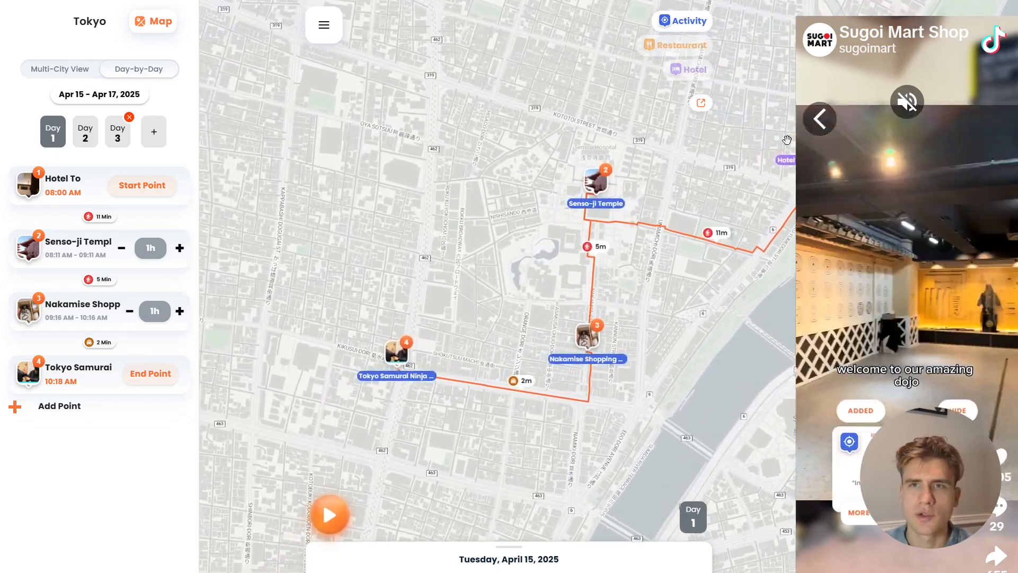
pyautogui.click(821, 118)
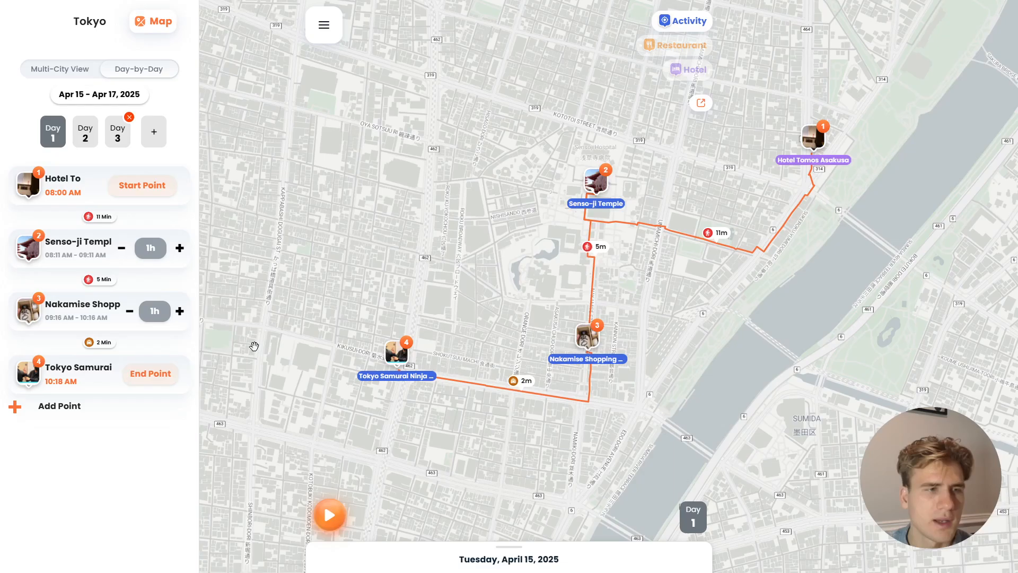
# Change the transportation from Nakamise Shopping Street to the Samurai Ninja Museum to Walk, fetching the time from Google
pyautogui.click(91, 343)
pyautogui.click(456, 250)
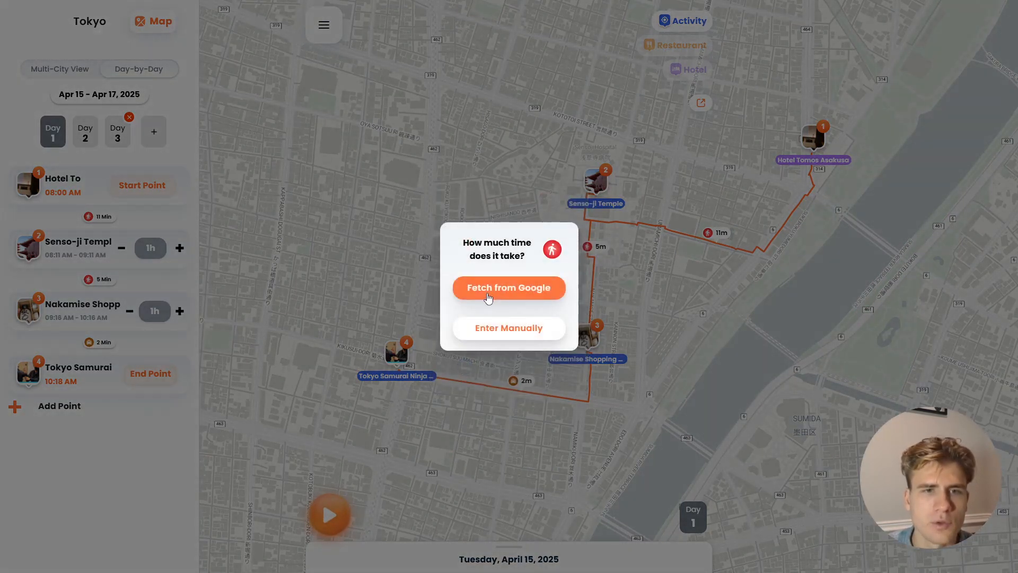
pyautogui.click(509, 287)
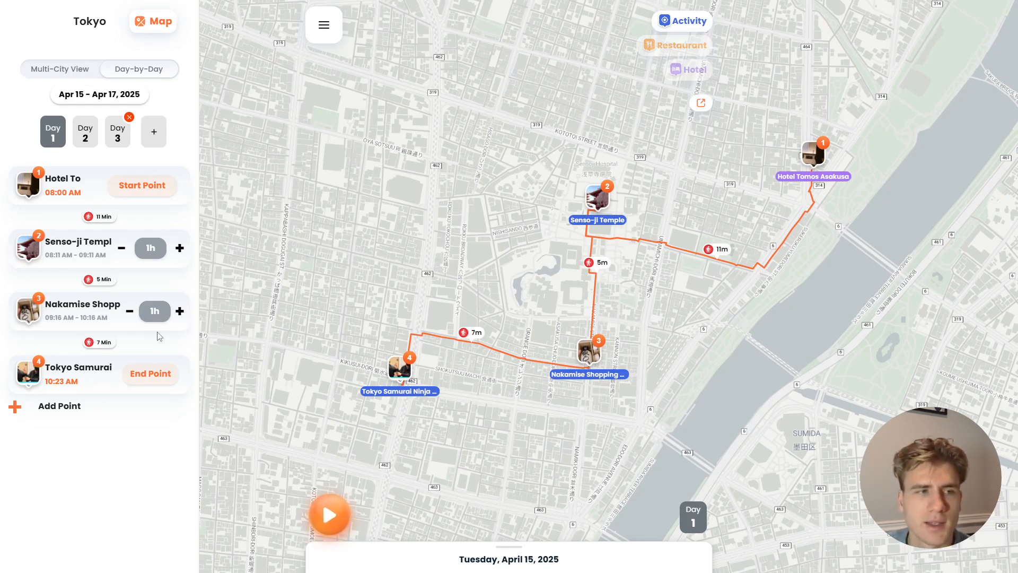
# Shorten the Nakamise Shopping Street visit to 30 minutes and move the next activities earlier to close the gap
pyautogui.click(129, 317)
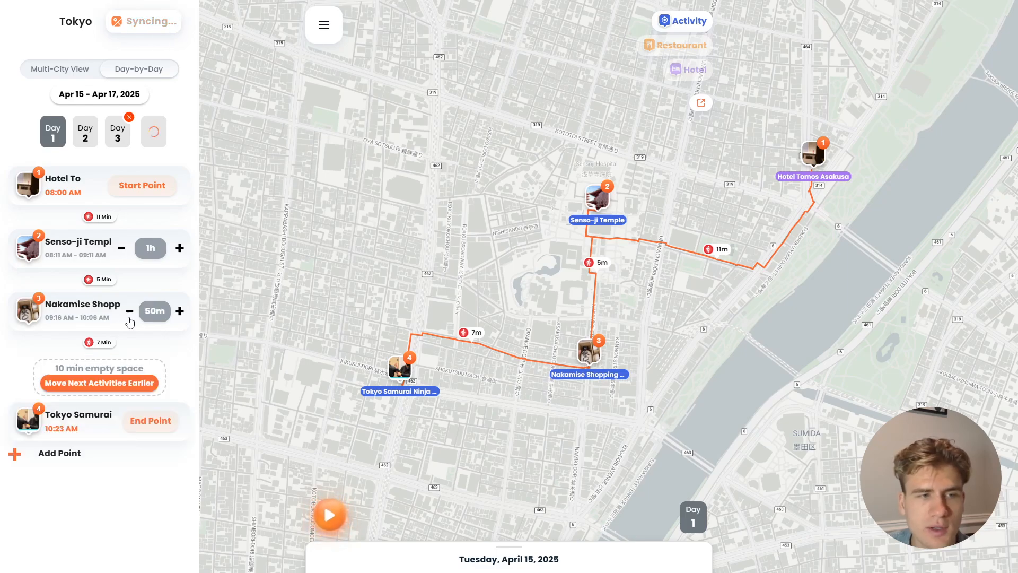
pyautogui.click(129, 318)
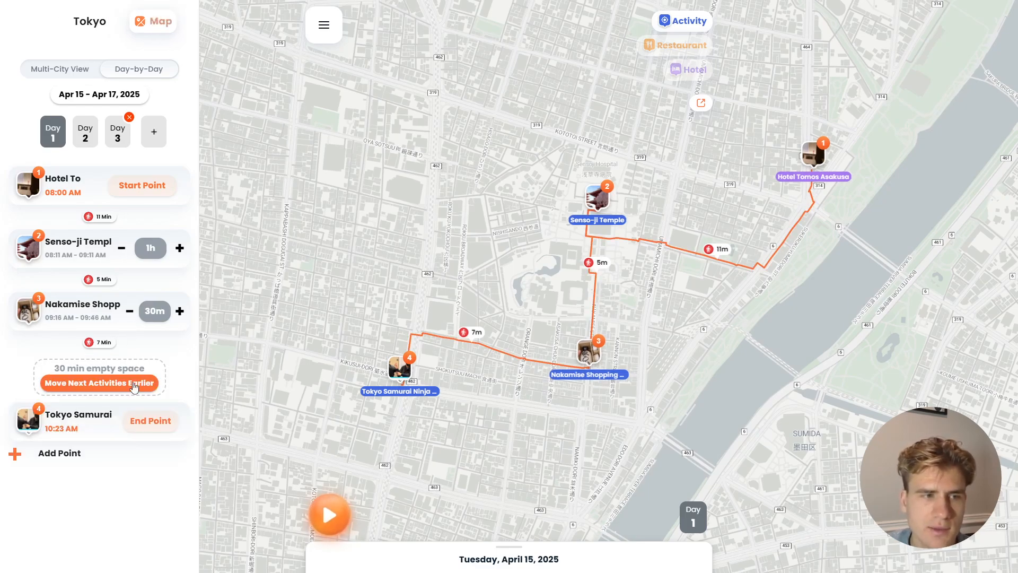
pyautogui.click(132, 383)
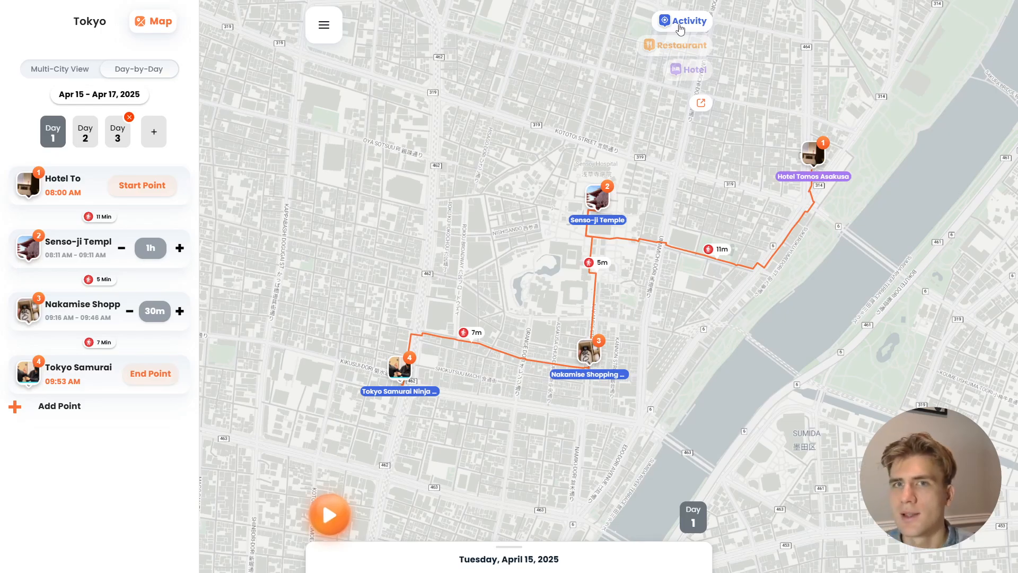
# Add Tokyo SkyTree to Day 1 of the trip and close its video preview
pyautogui.scroll(-2, 512, 312)
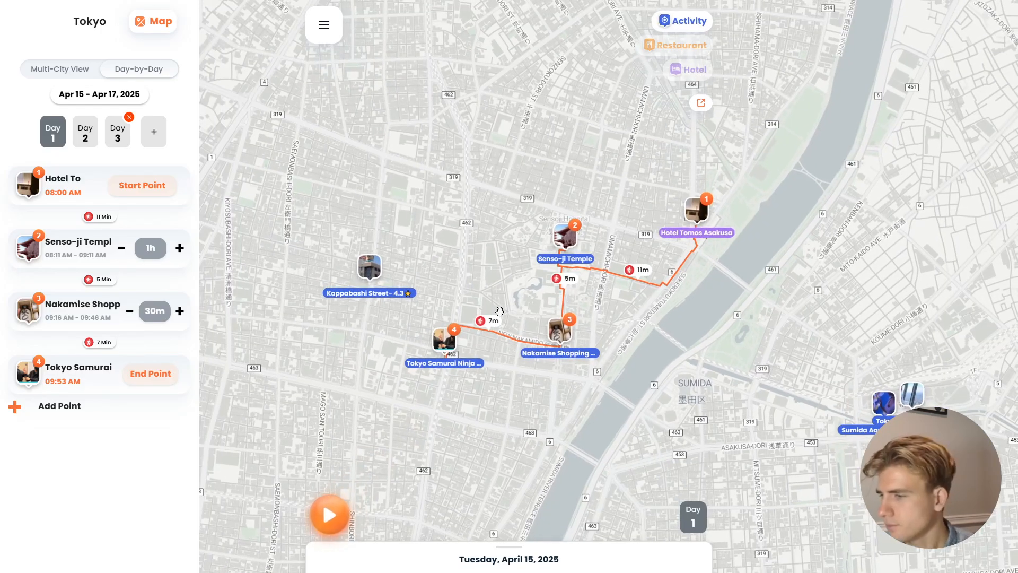
pyautogui.scroll(-1, 506, 313)
pyautogui.moveTo(538, 330); pyautogui.dragTo(505, 287)
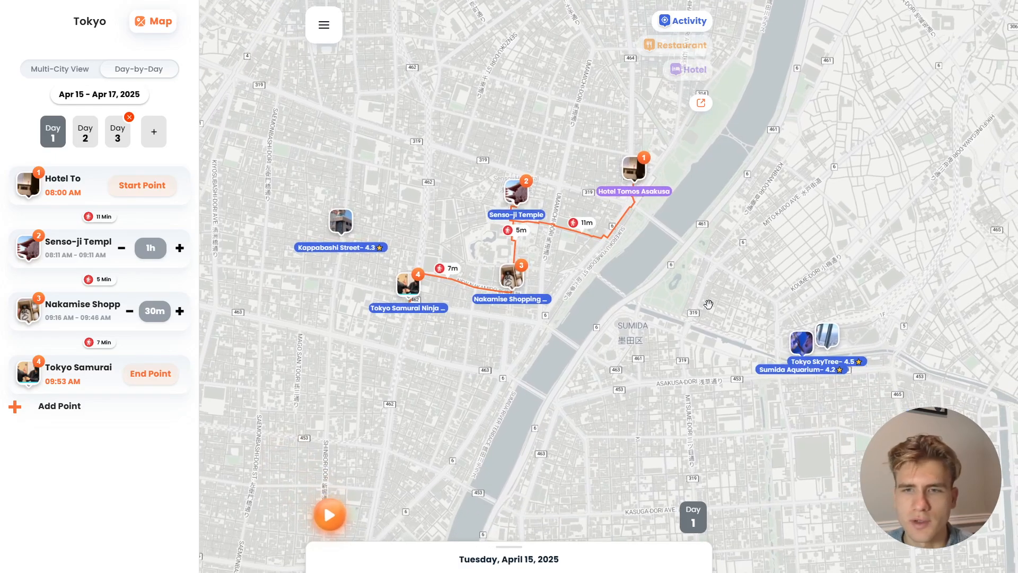
pyautogui.click(829, 338)
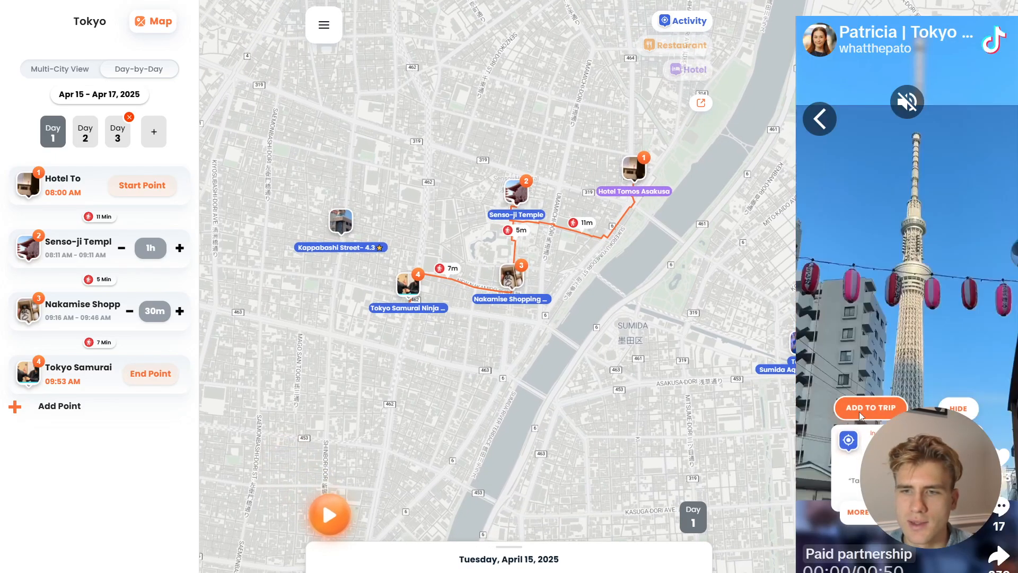
pyautogui.click(854, 412)
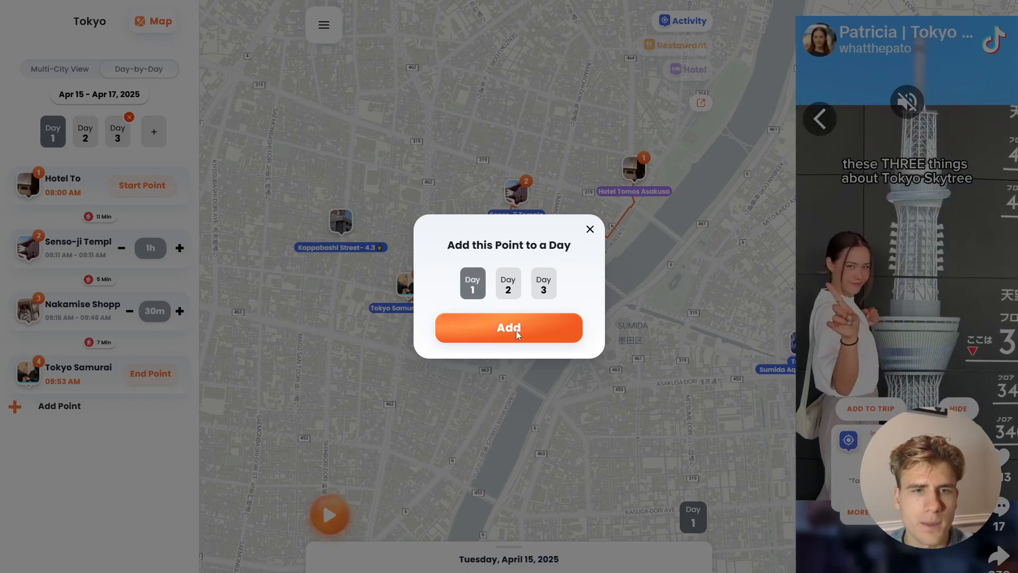
pyautogui.click(518, 334)
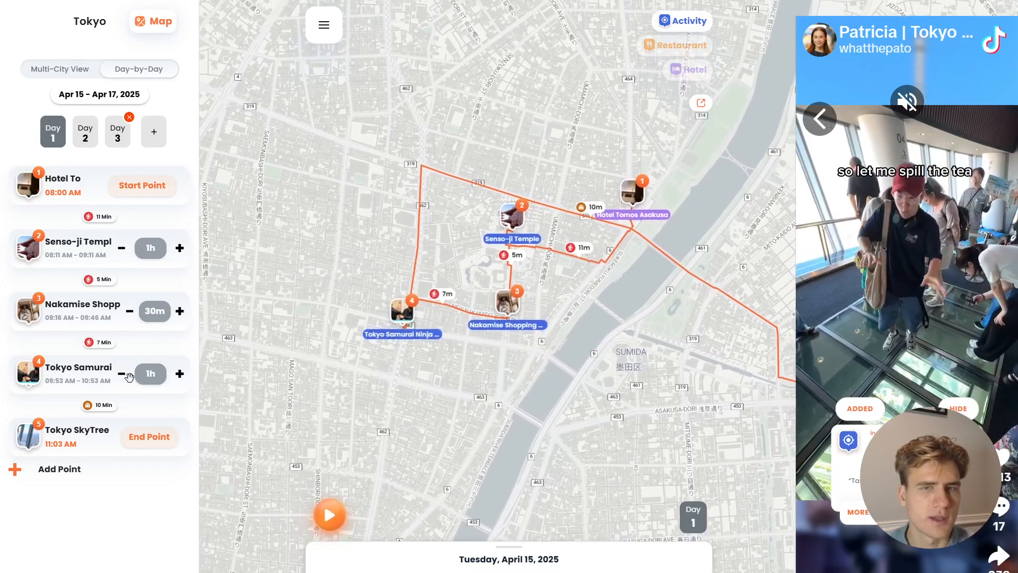
pyautogui.click(822, 117)
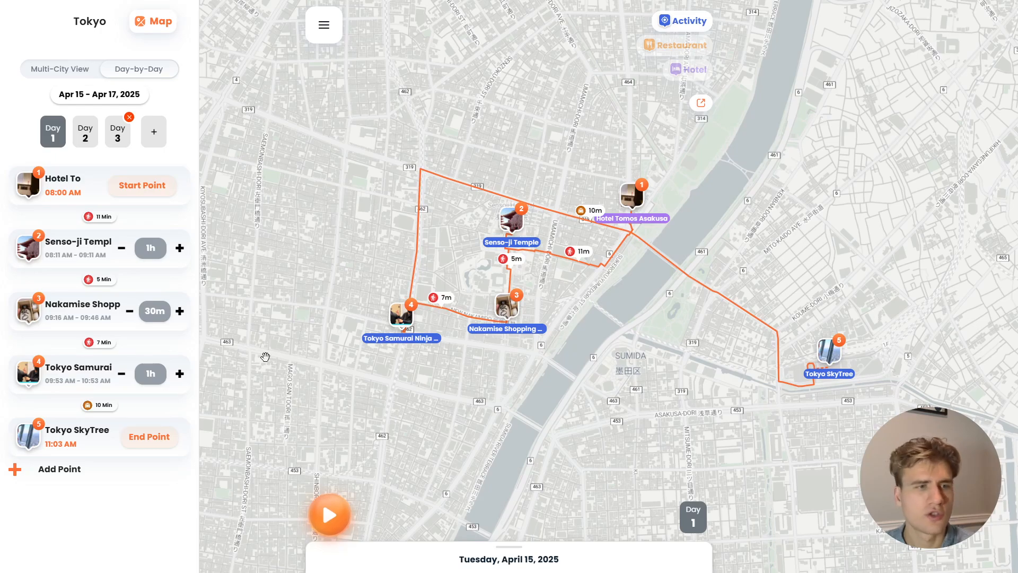
# Search Google for the transit time from the Samurai Ninja Museum to Tokyo SkyTree and view the public transit routes
pyautogui.click(109, 405)
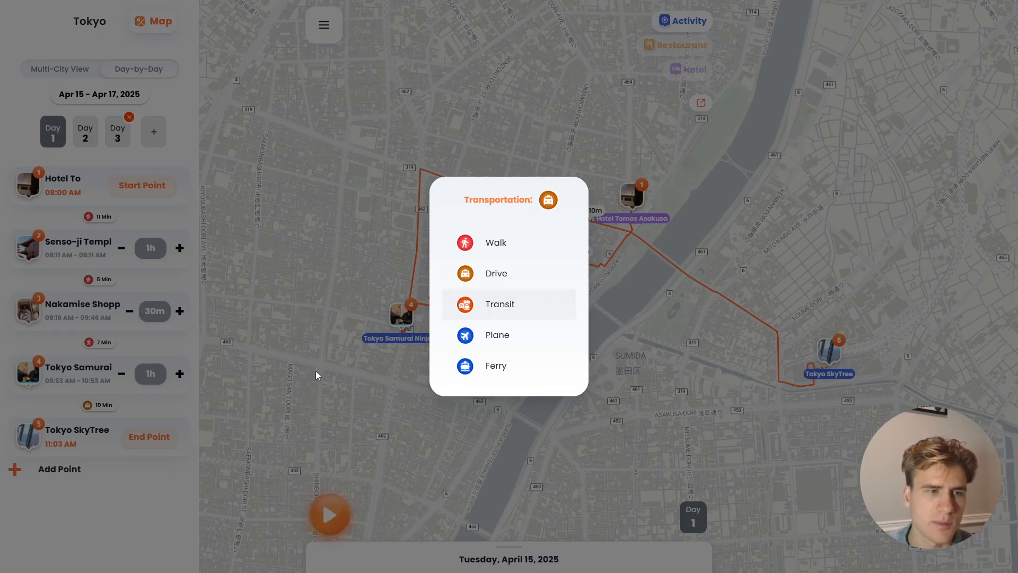
pyautogui.click(493, 307)
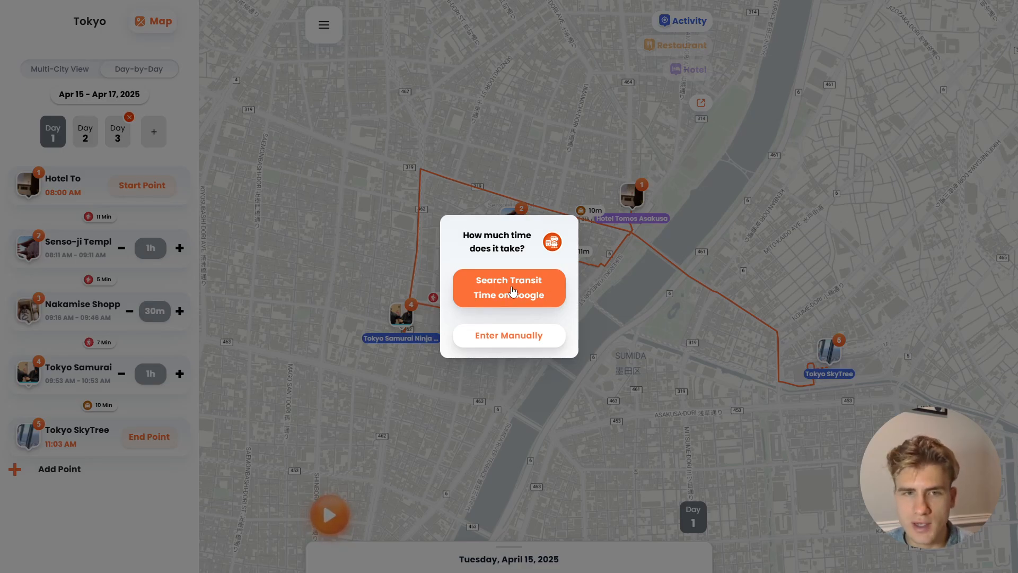
pyautogui.click(511, 289)
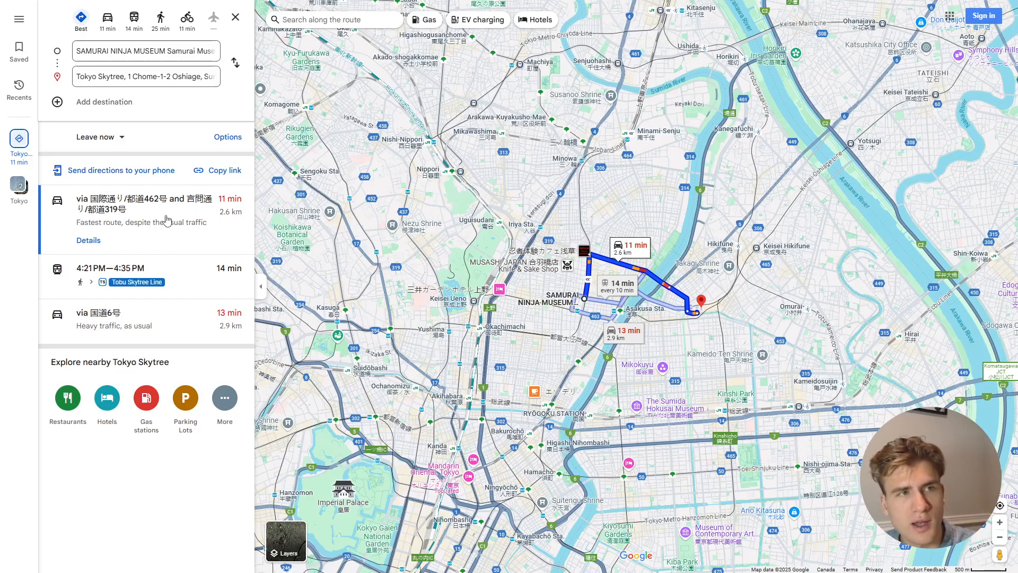
pyautogui.click(134, 17)
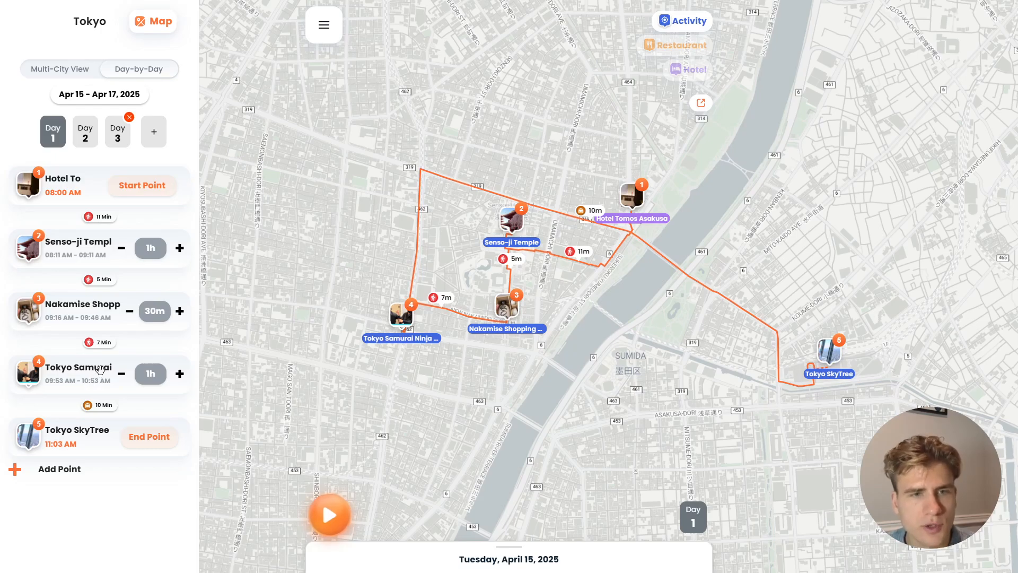
pyautogui.click(100, 405)
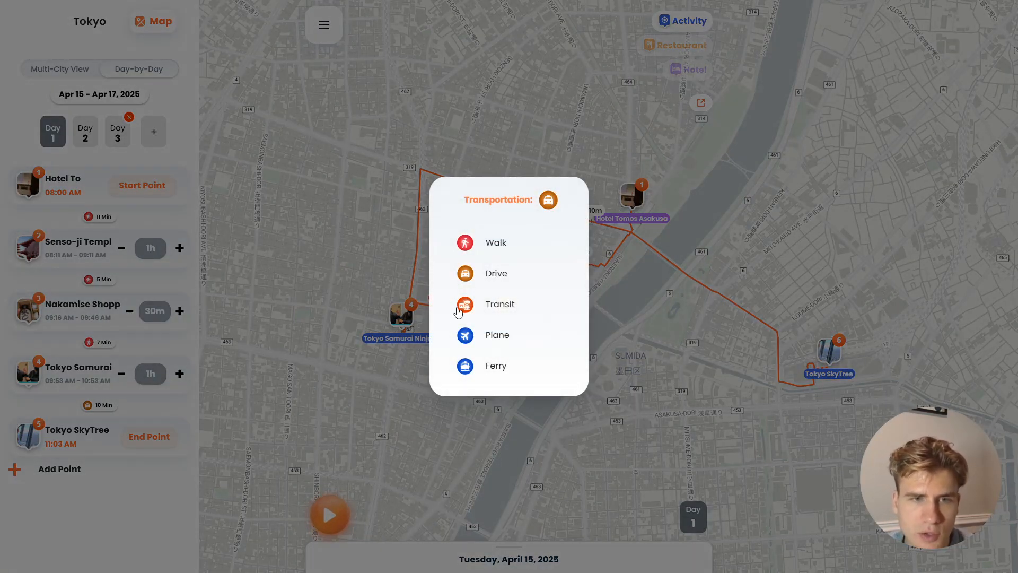
pyautogui.click(485, 305)
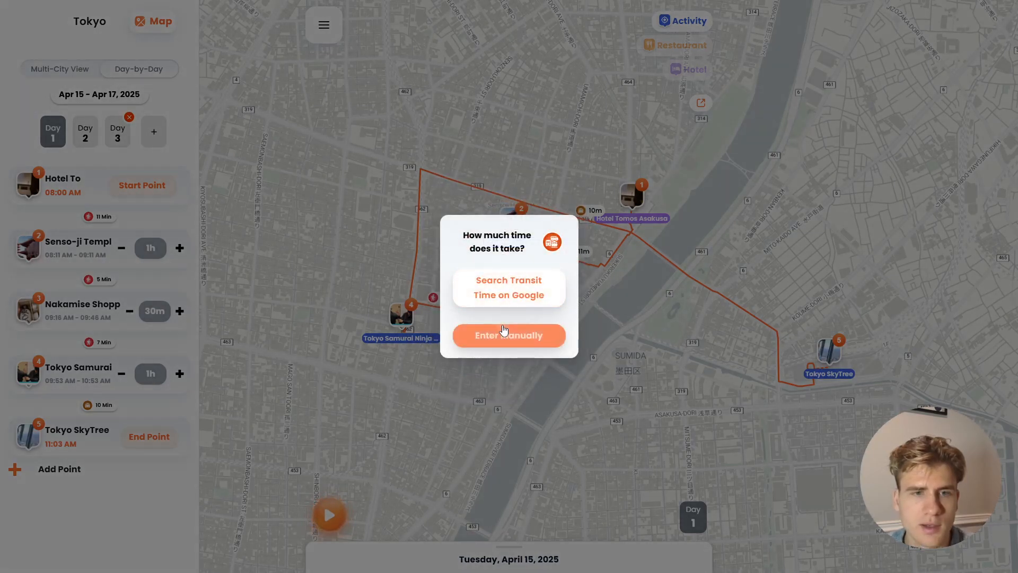
pyautogui.click(504, 331)
pyautogui.click(432, 296)
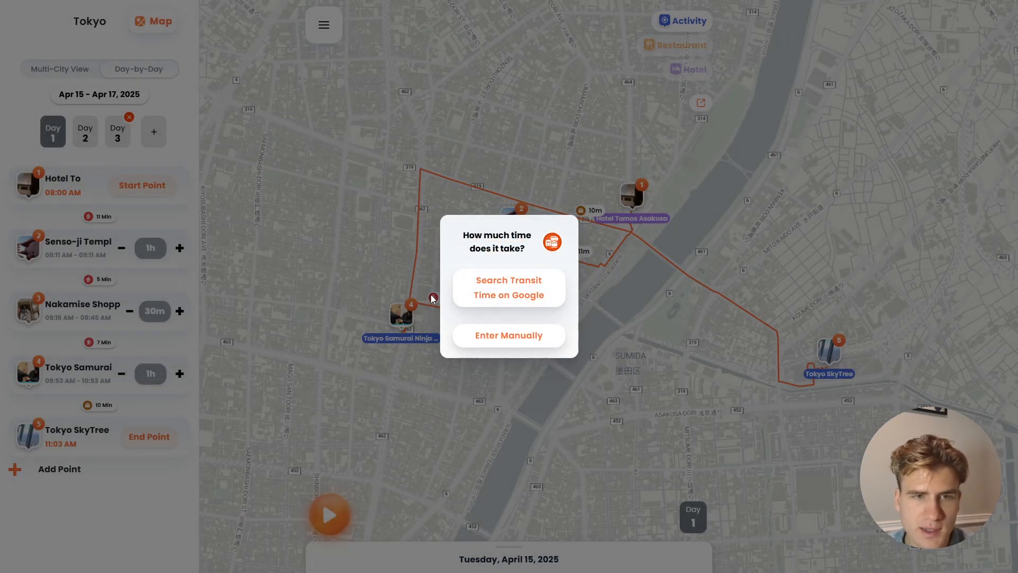
pyautogui.click(284, 316)
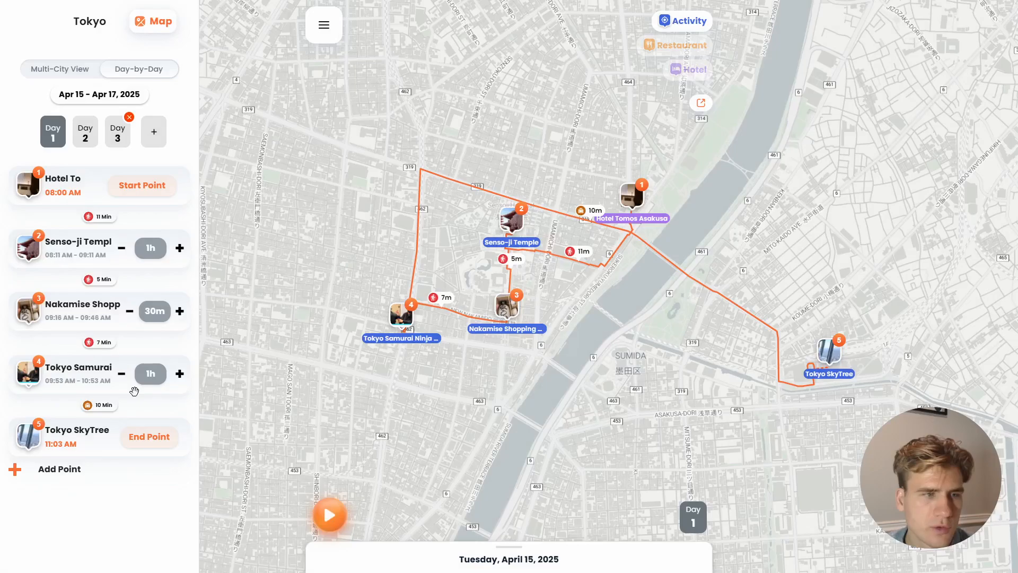
# Change the transportation from the Samurai Ninja Museum to Tokyo SkyTree to Transit with a manual time of 15 minutes, and delay the next activities
pyautogui.click(102, 409)
pyautogui.click(484, 303)
pyautogui.click(499, 333)
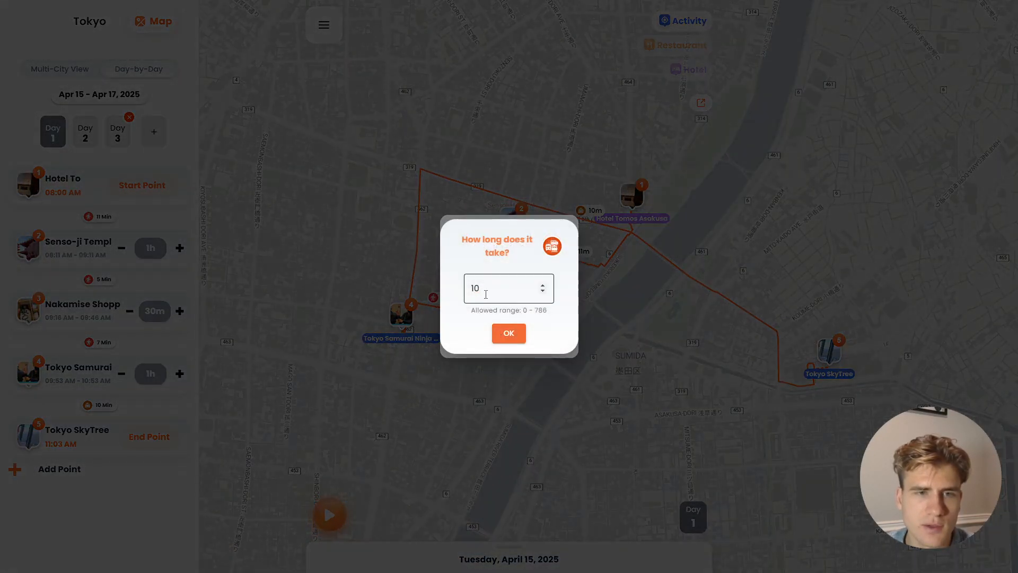
pyautogui.click(486, 294)
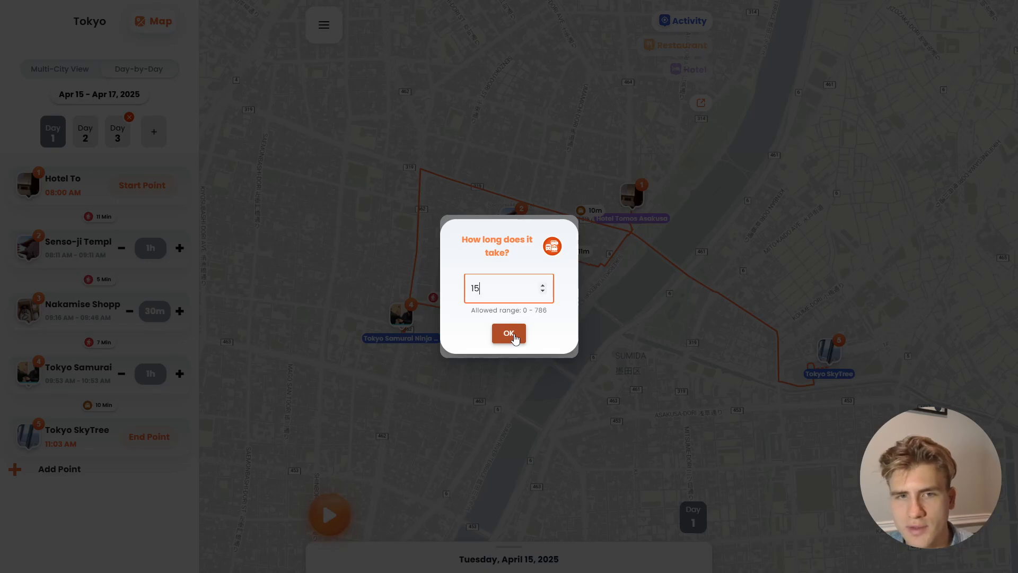
pyautogui.write('15')
pyautogui.click(509, 333)
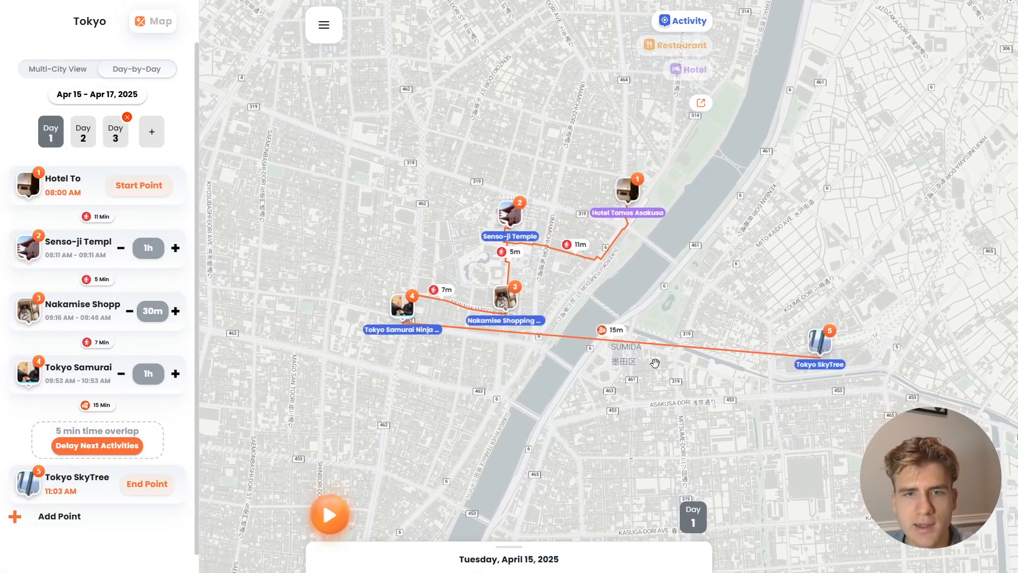
pyautogui.click(118, 445)
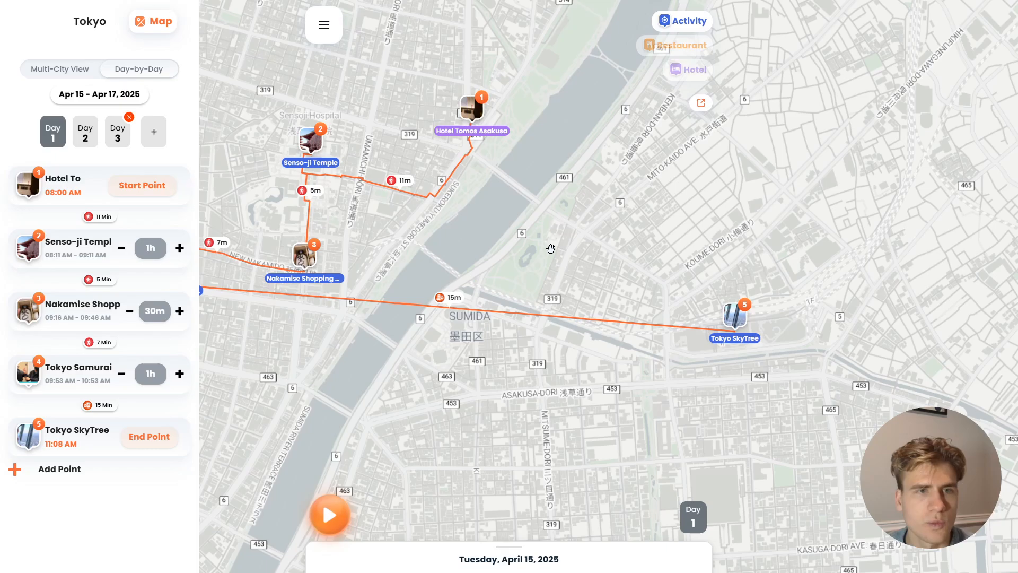
# Show restaurants on the map and hide the suggested activities
pyautogui.scroll(-2, 527, 220)
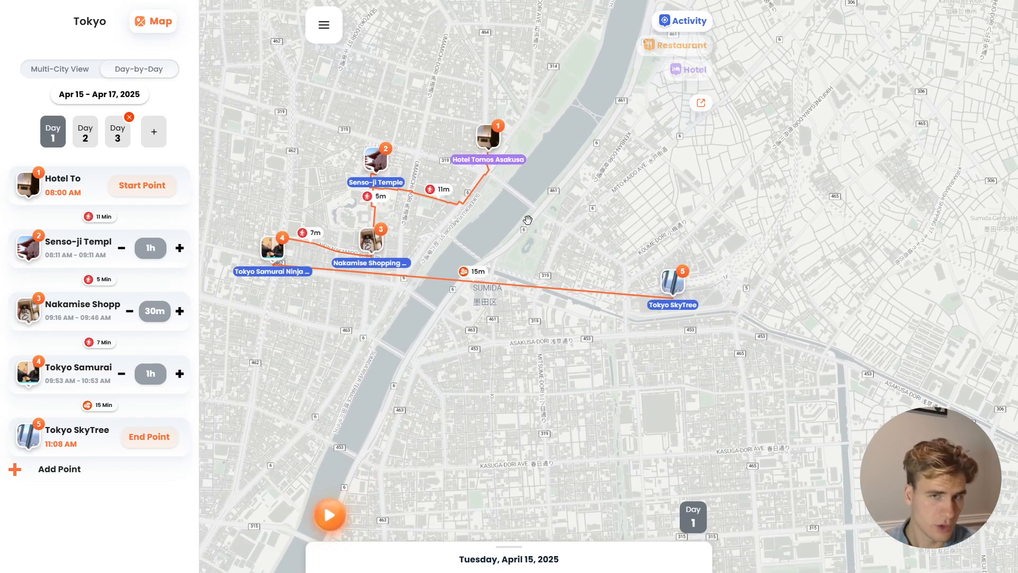
pyautogui.click(685, 46)
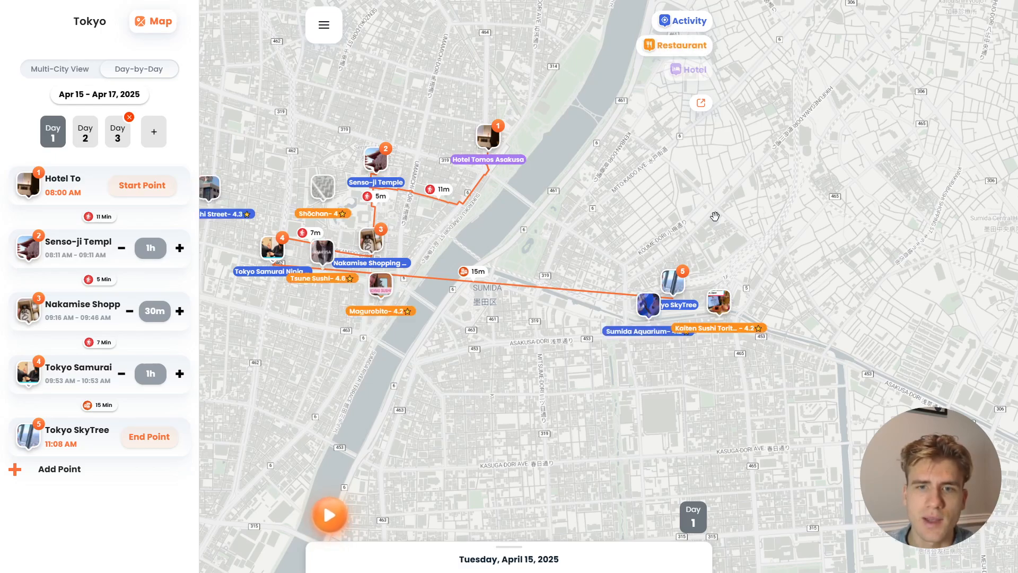
pyautogui.click(687, 24)
pyautogui.scroll(-3, 683, 224)
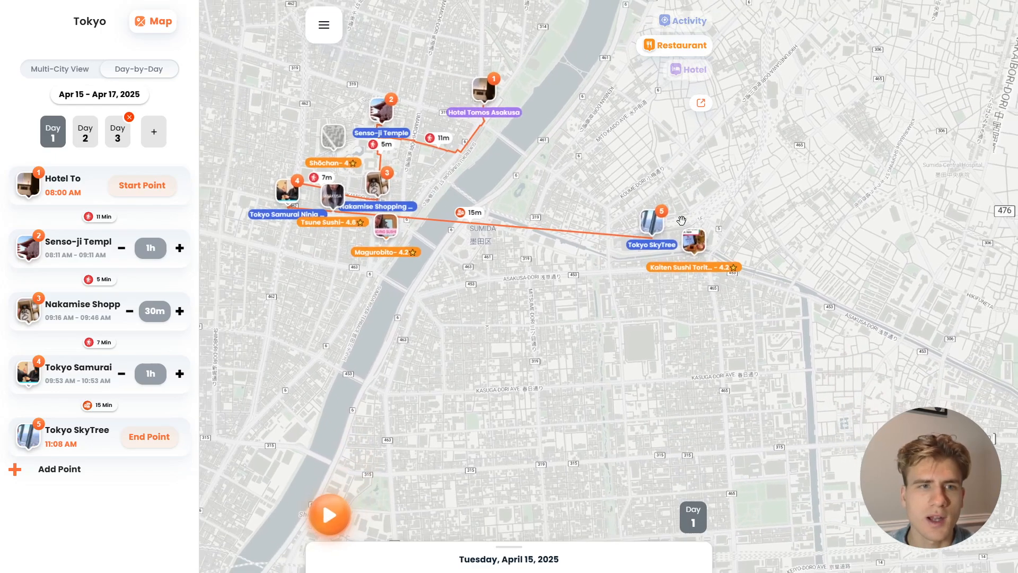
# Open the Kaiten Sushi Toriton restaurant near Tokyo SkyTree on the map and add it to Day 1 of the trip
pyautogui.scroll(5, 682, 220)
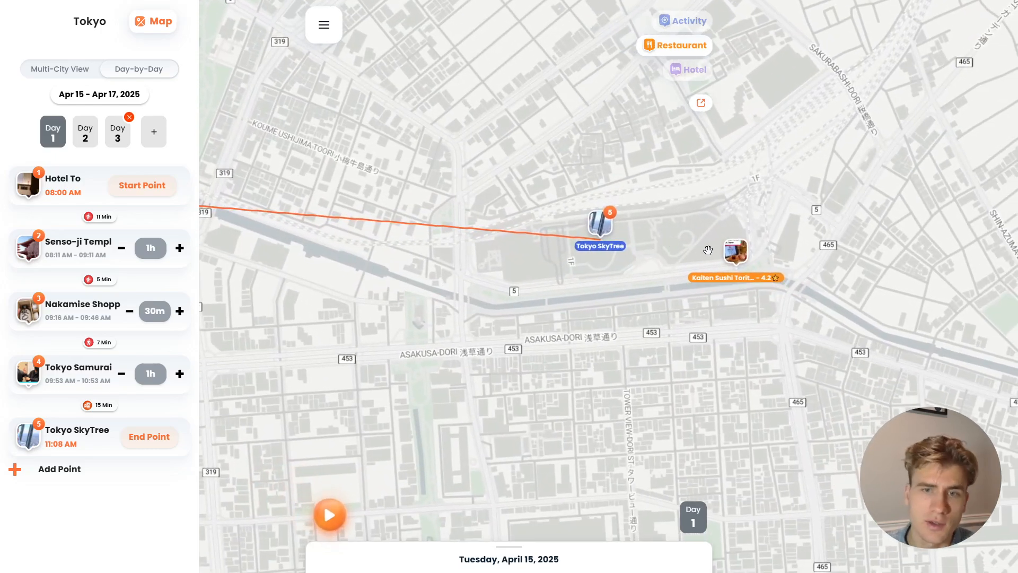
pyautogui.click(743, 252)
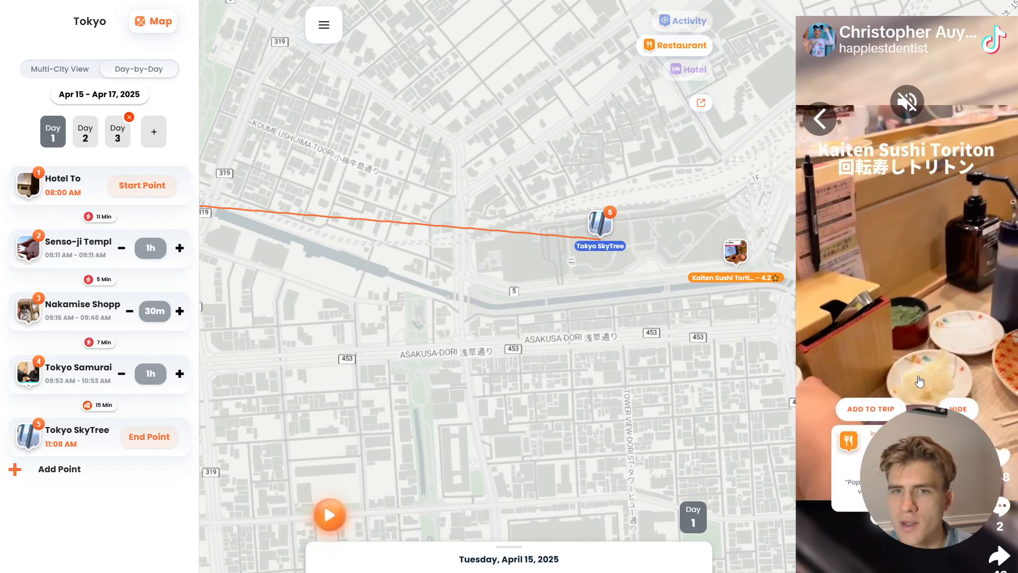
pyautogui.click(859, 410)
pyautogui.click(473, 284)
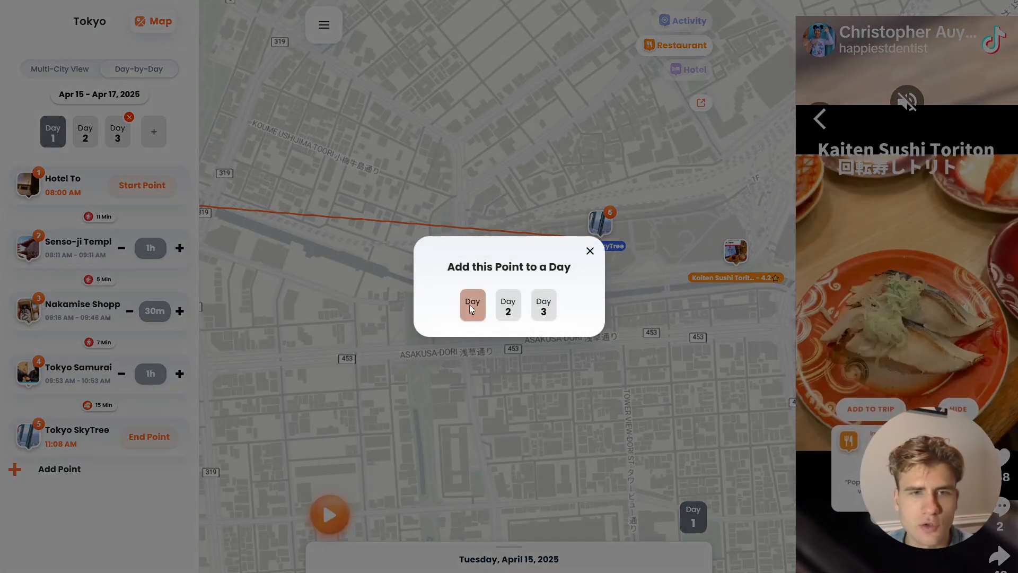
pyautogui.click(500, 331)
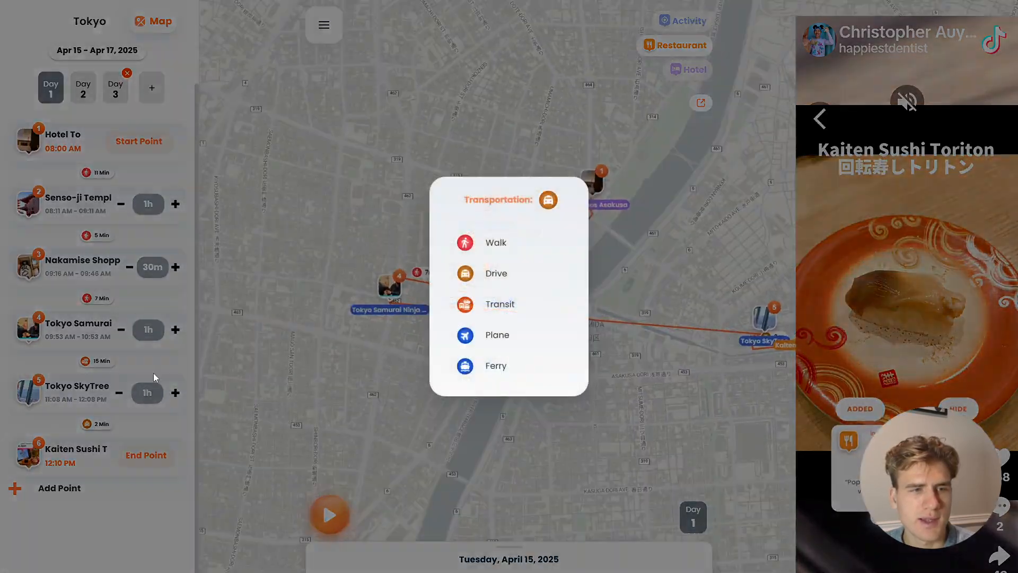
# Set the transportation from Tokyo SkyTree to Kaiten Sushi Toriton to Walk with the time fetched from Google, and close the video preview
pyautogui.click(465, 243)
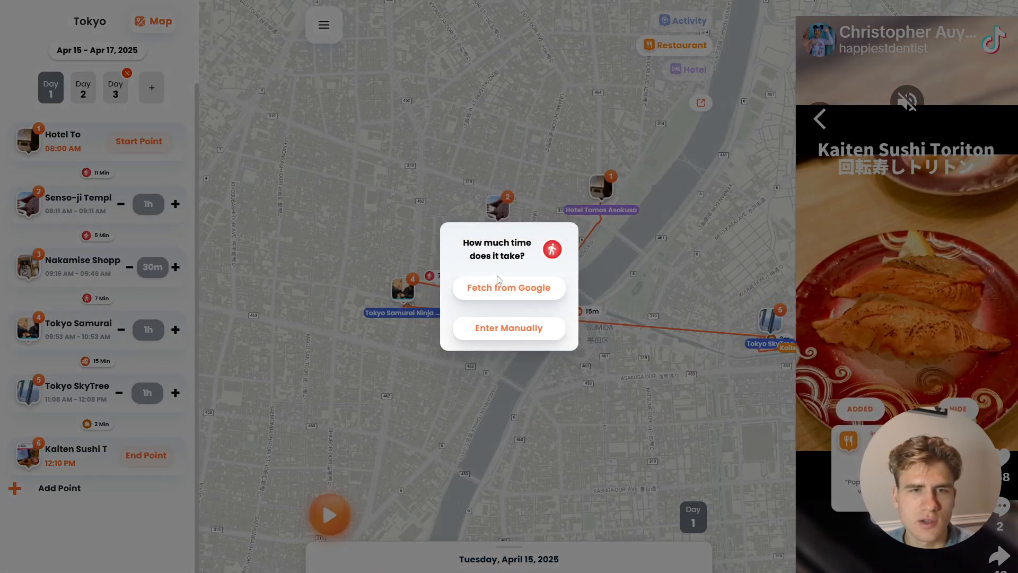
pyautogui.click(509, 288)
pyautogui.click(816, 115)
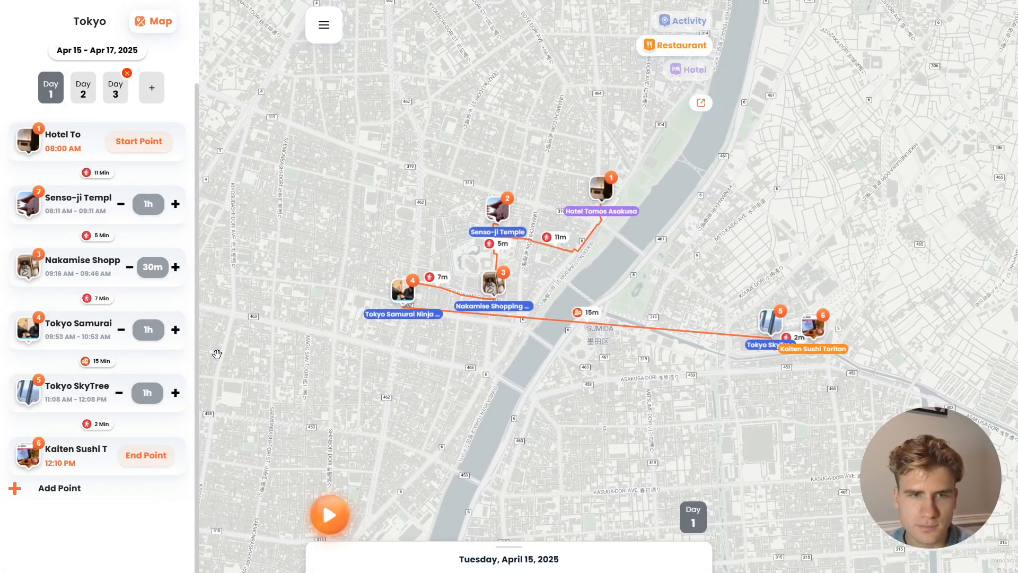
# Show activities on the map instead of restaurants and add Ueno Park to Day 1 of the trip
pyautogui.click(691, 24)
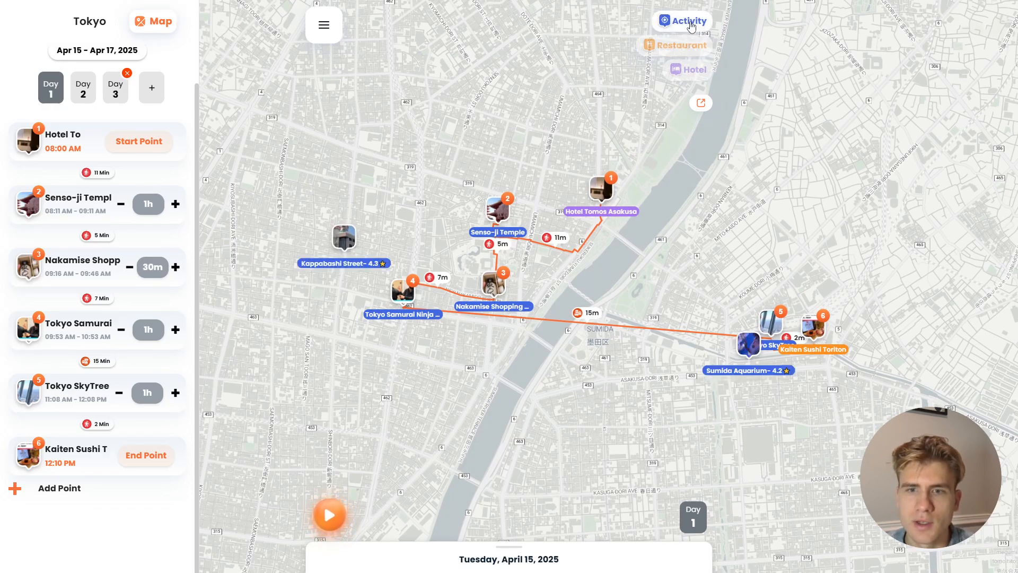
pyautogui.scroll(-5, 633, 291)
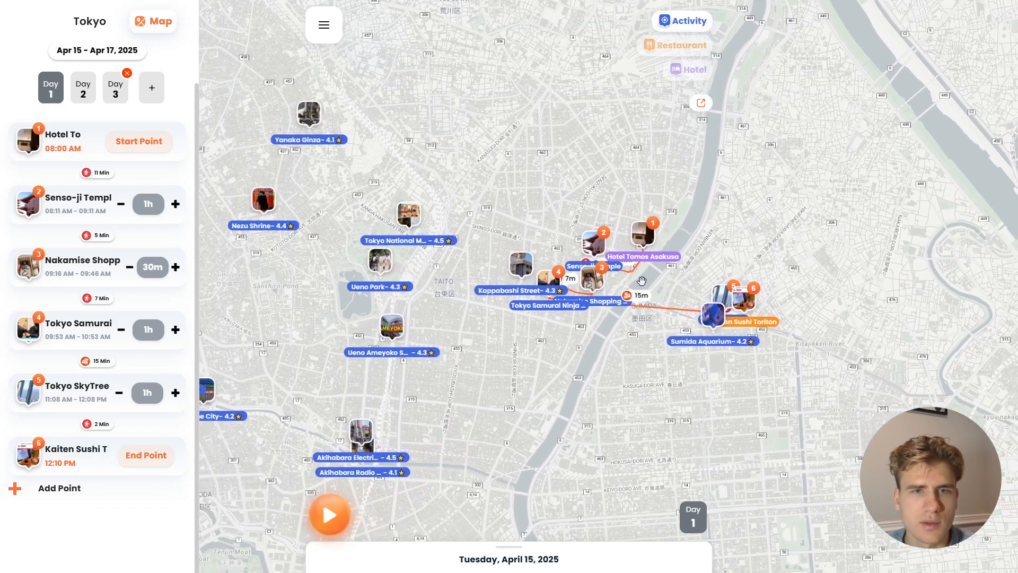
pyautogui.moveTo(635, 276); pyautogui.dragTo(686, 247)
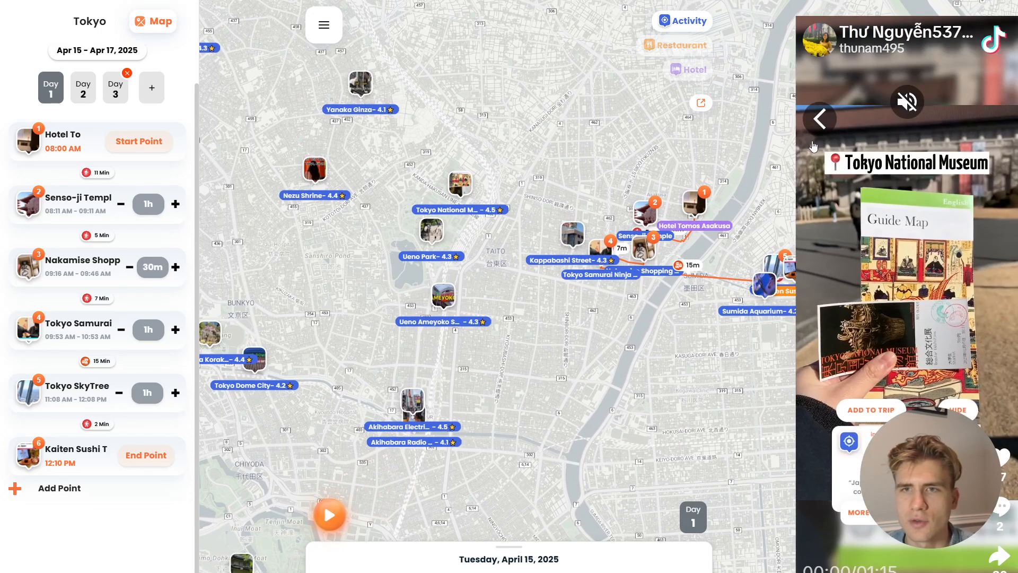
pyautogui.moveTo(428, 243)
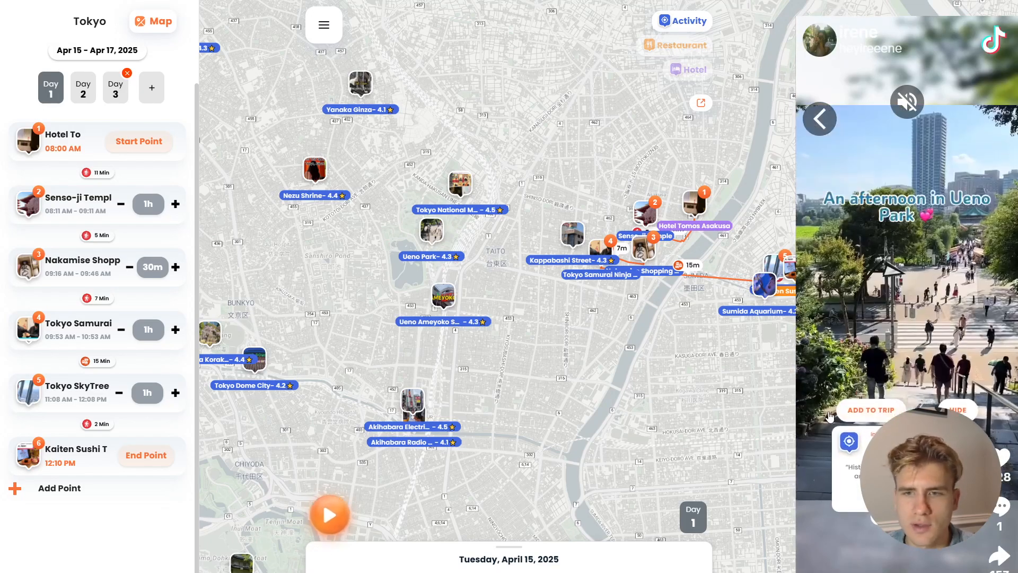
pyautogui.click(872, 409)
pyautogui.click(472, 305)
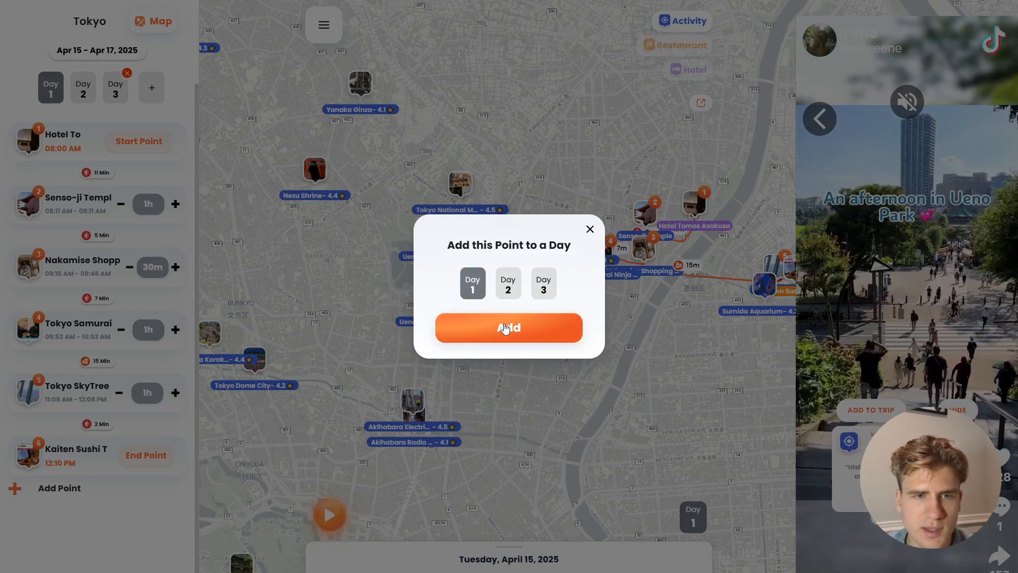
pyautogui.click(504, 328)
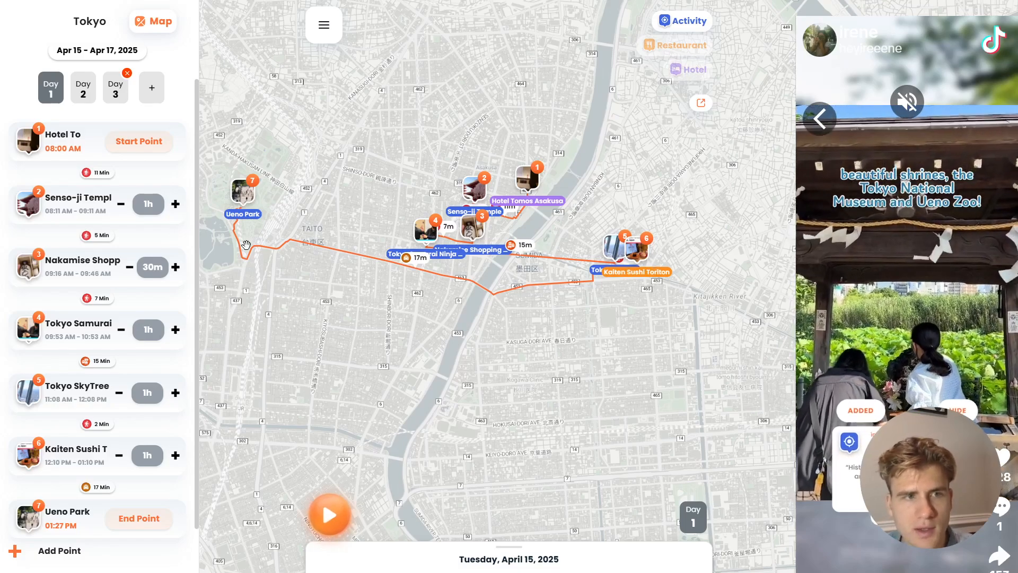
# Show the suggested activities again and add Sumida Aquarium, beside Tokyo SkyTree, to Day 1
pyautogui.click(688, 23)
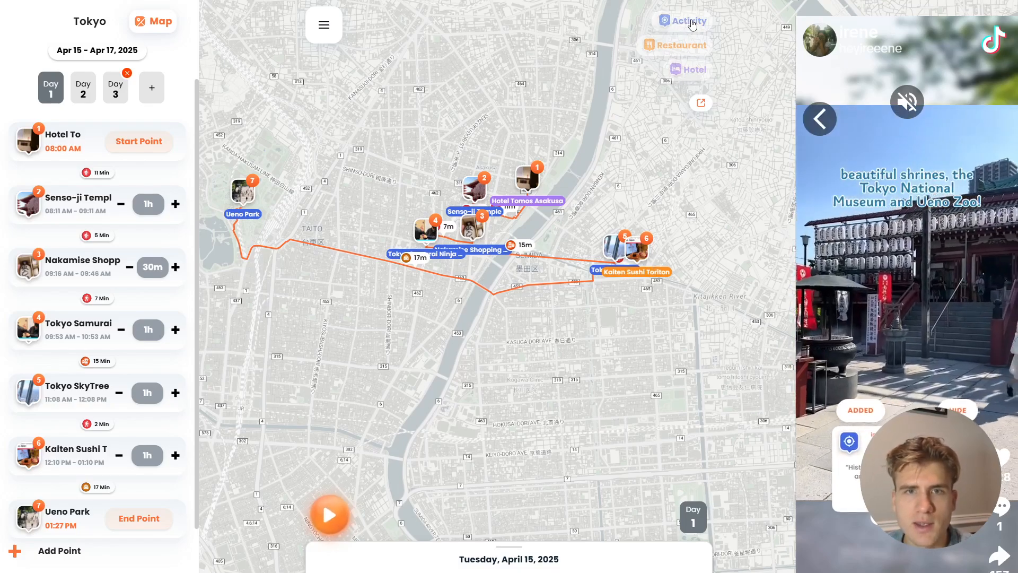
pyautogui.scroll(3, 578, 263)
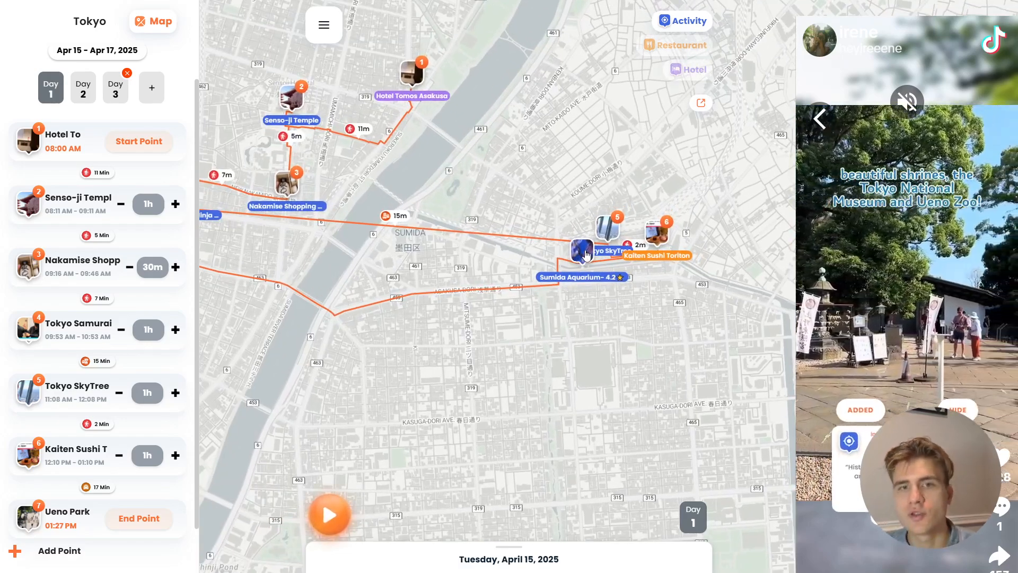
pyautogui.click(586, 254)
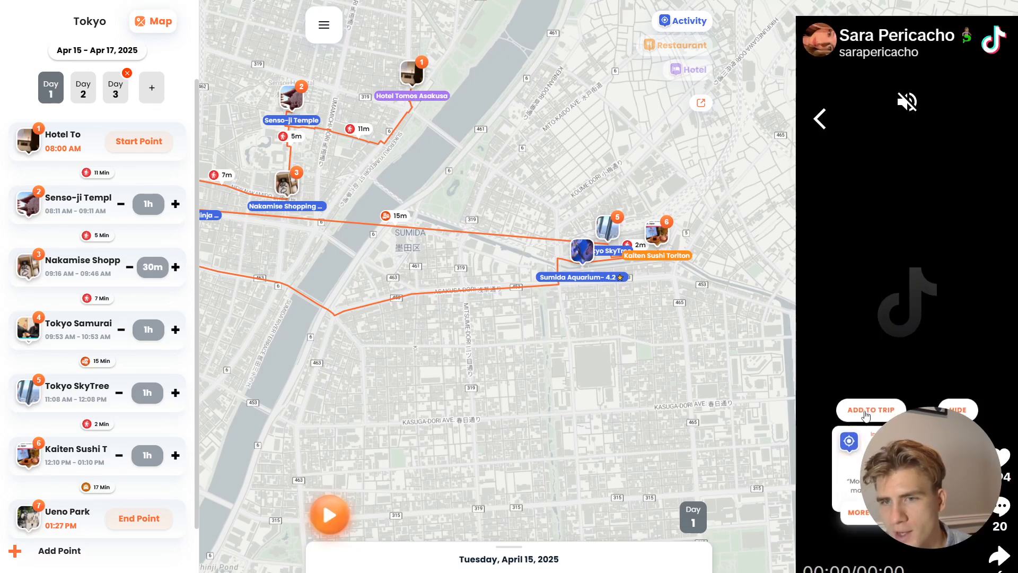
pyautogui.click(865, 413)
pyautogui.click(477, 316)
pyautogui.click(488, 318)
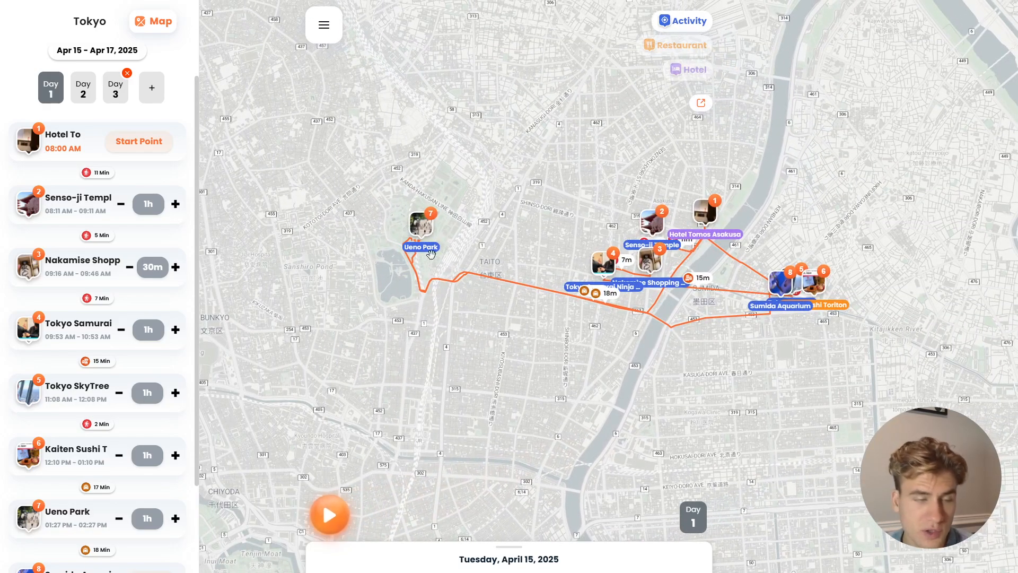
# Reorder the Day 1 itinerary so that Sumida Aquarium comes before Ueno Park
pyautogui.scroll(-3, 138, 464)
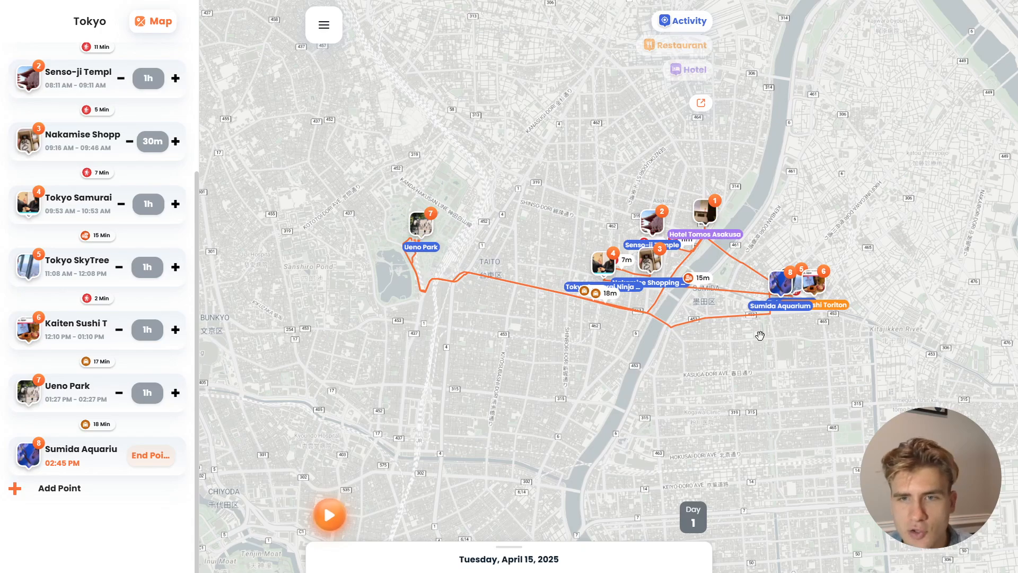
pyautogui.moveTo(761, 336); pyautogui.dragTo(687, 332)
pyautogui.scroll(3, 753, 290)
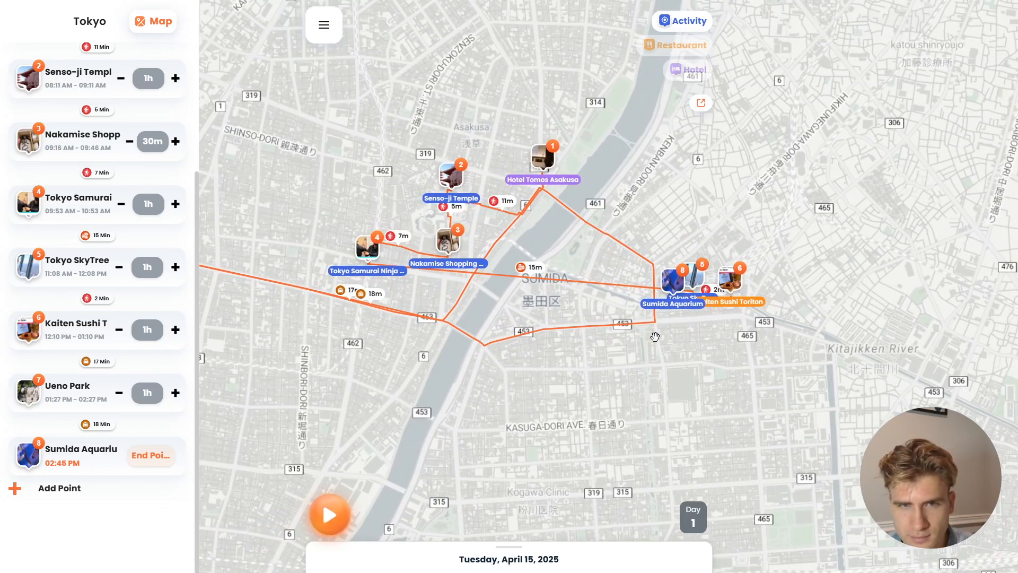
pyautogui.scroll(-3, 655, 337)
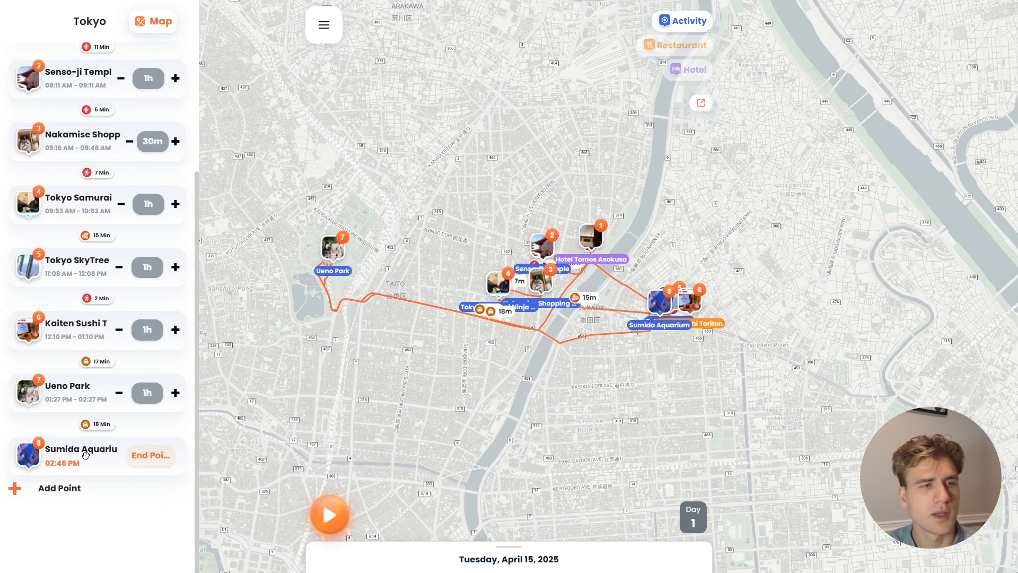
pyautogui.moveTo(85, 455); pyautogui.dragTo(89, 388)
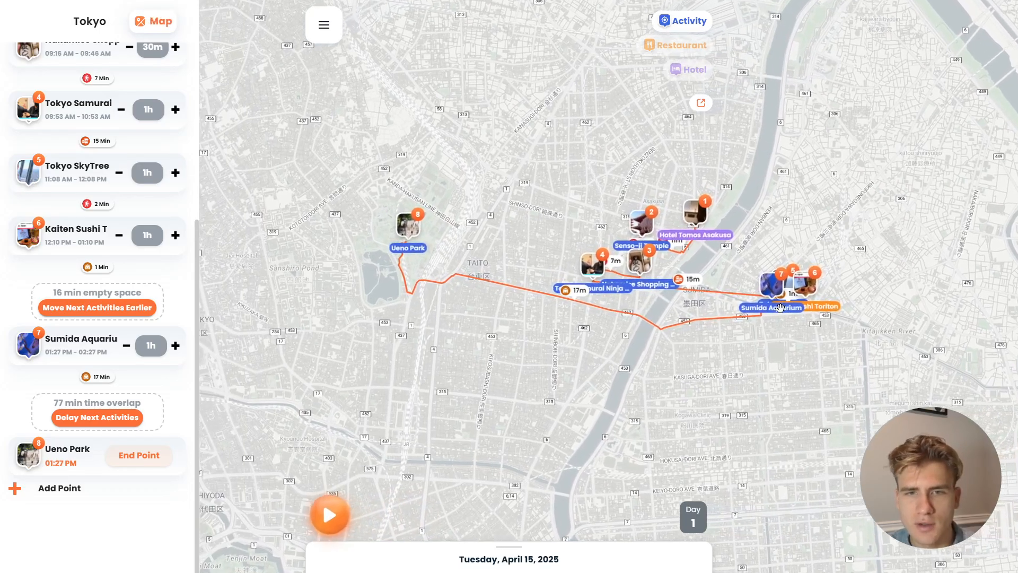
# Change the transportation from Kaiten Sushi Toriton to Sumida Aquarium to Walk and move the next activities earlier to close the gap
pyautogui.scroll(5, 700, 332)
pyautogui.scroll(-3, 780, 308)
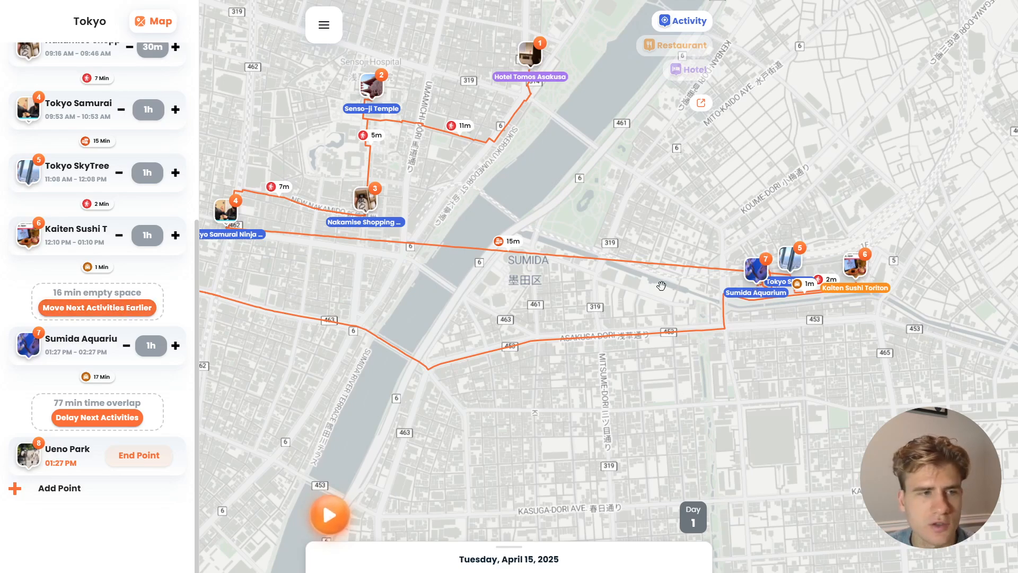
pyautogui.click(111, 268)
pyautogui.click(467, 242)
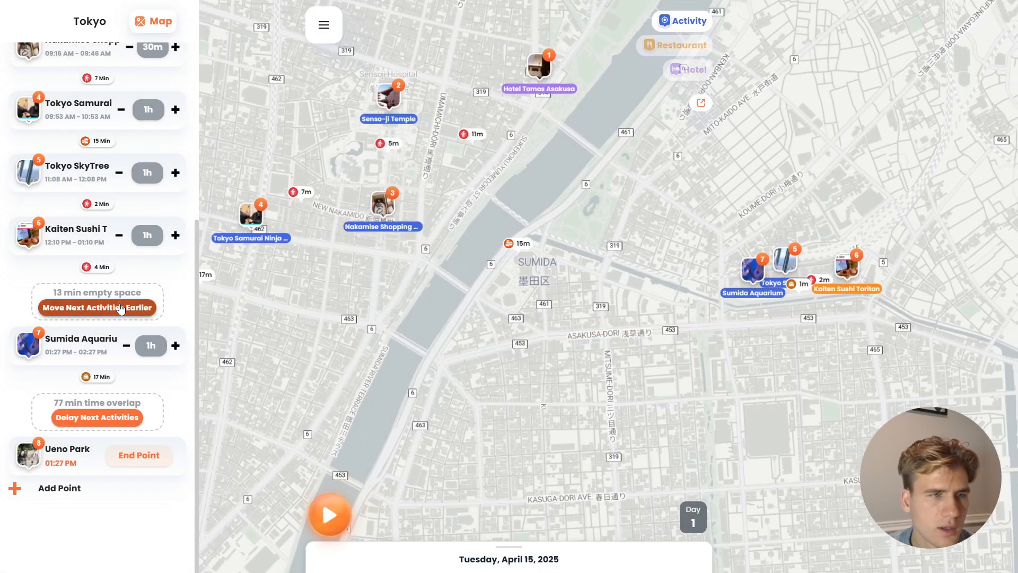
pyautogui.click(101, 308)
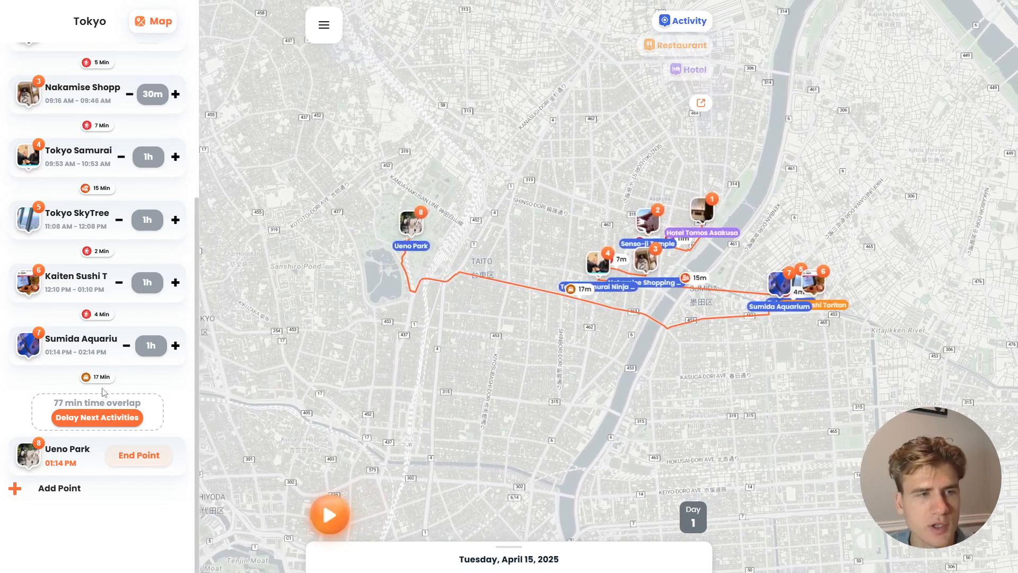
# Search Google for the transit time from Sumida Aquarium to Ueno Park and compare it with driving
pyautogui.click(99, 377)
pyautogui.click(499, 301)
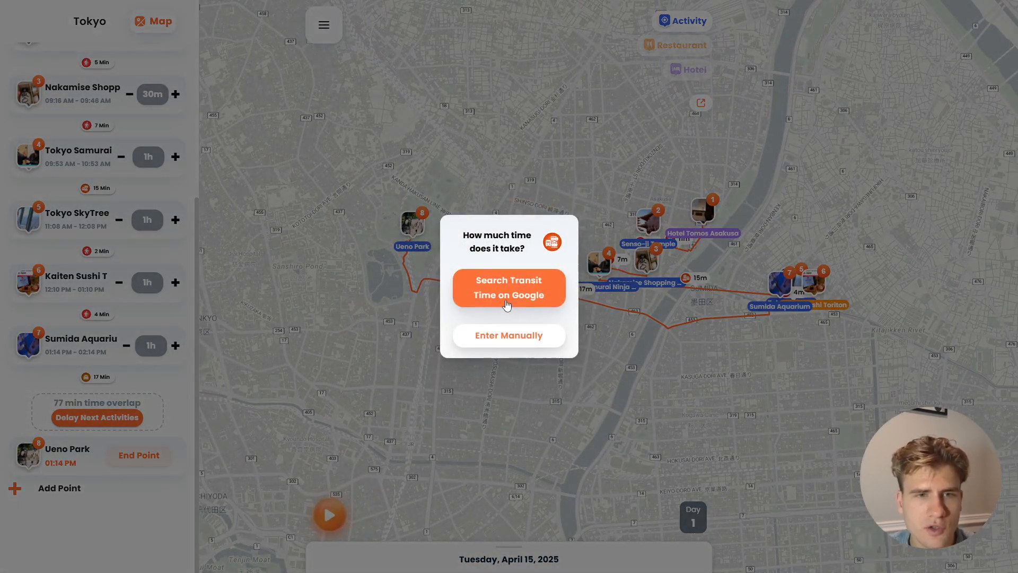
pyautogui.click(509, 292)
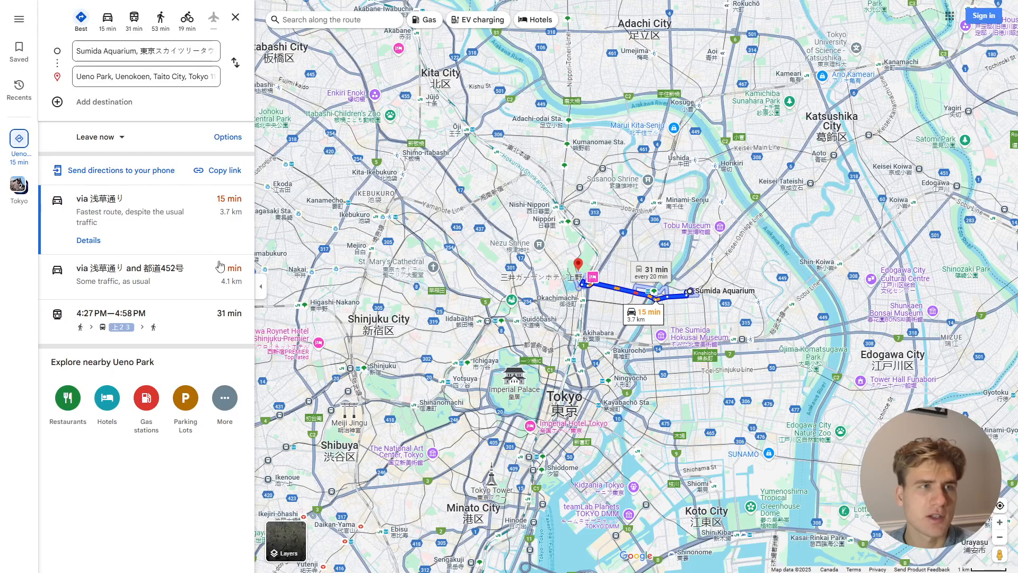
pyautogui.hotkey('ctrl', 'w')
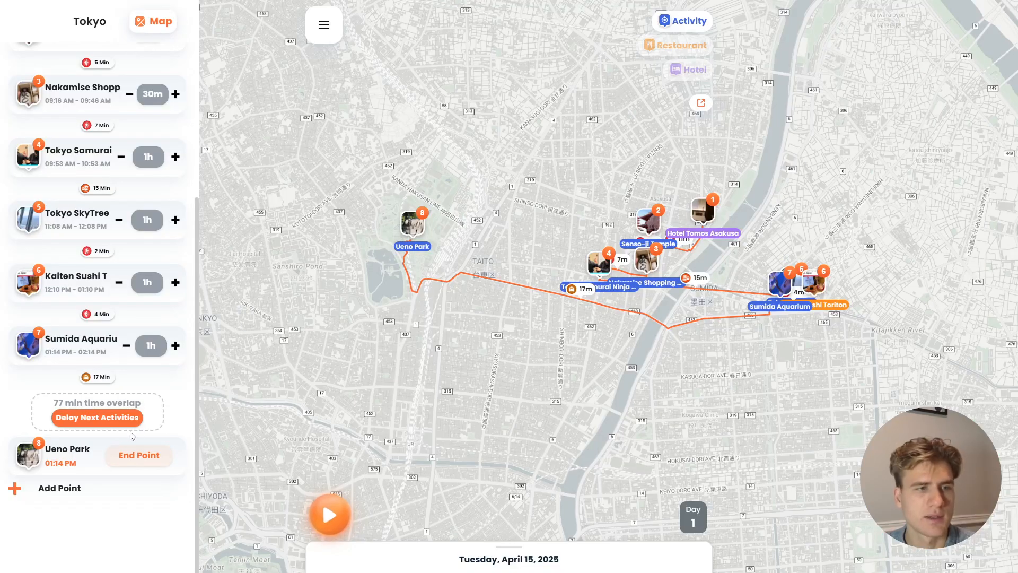
# Keep the drive from Sumida Aquarium to Ueno Park and delay the next activities to remove the time overlap
pyautogui.click(102, 376)
pyautogui.click(111, 382)
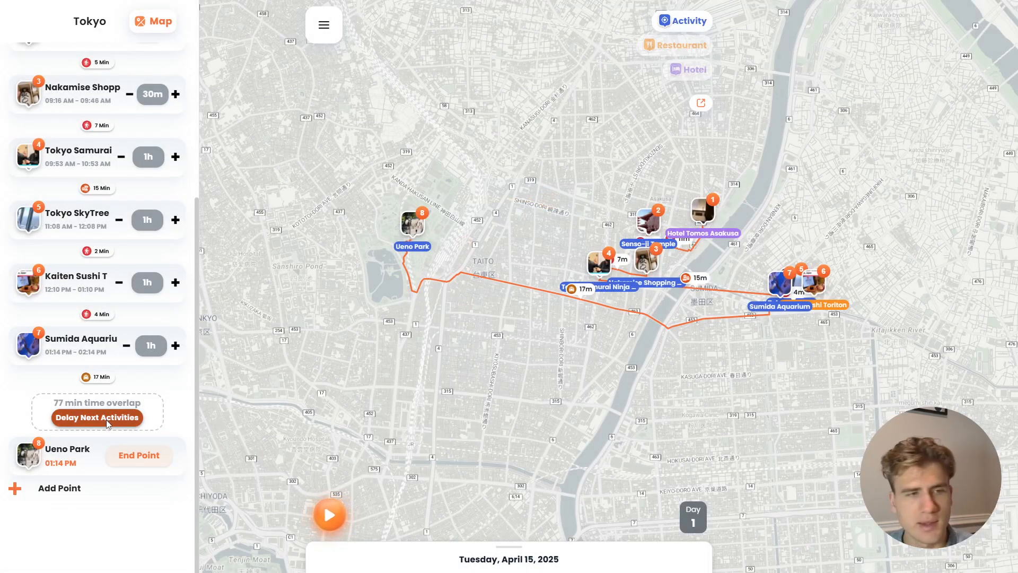
pyautogui.click(108, 422)
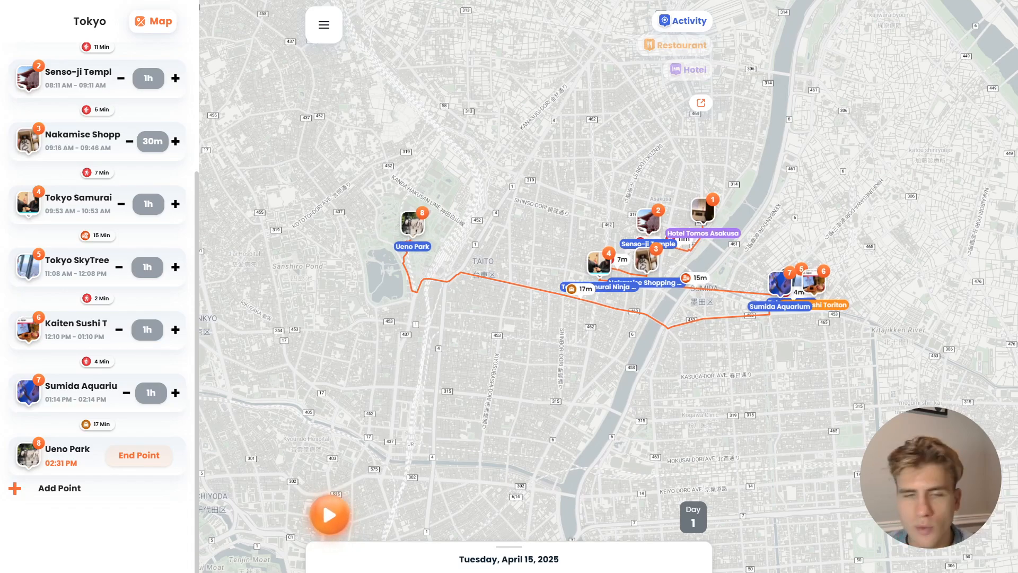
# Show restaurants on the map and add Ramen Kamo to Negi, south of Ueno Park, to Day 1
pyautogui.click(677, 48)
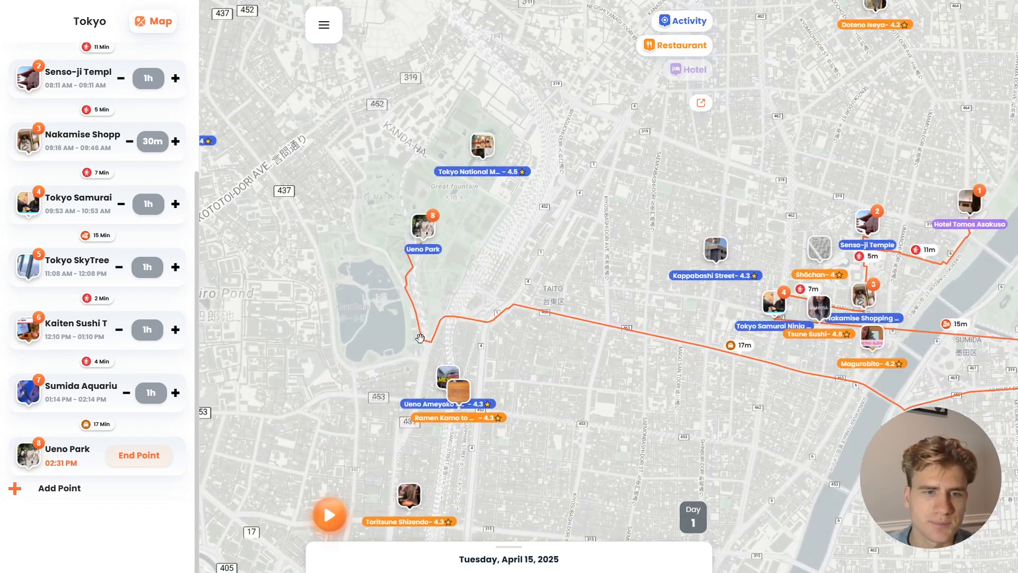
pyautogui.moveTo(420, 338); pyautogui.dragTo(439, 298)
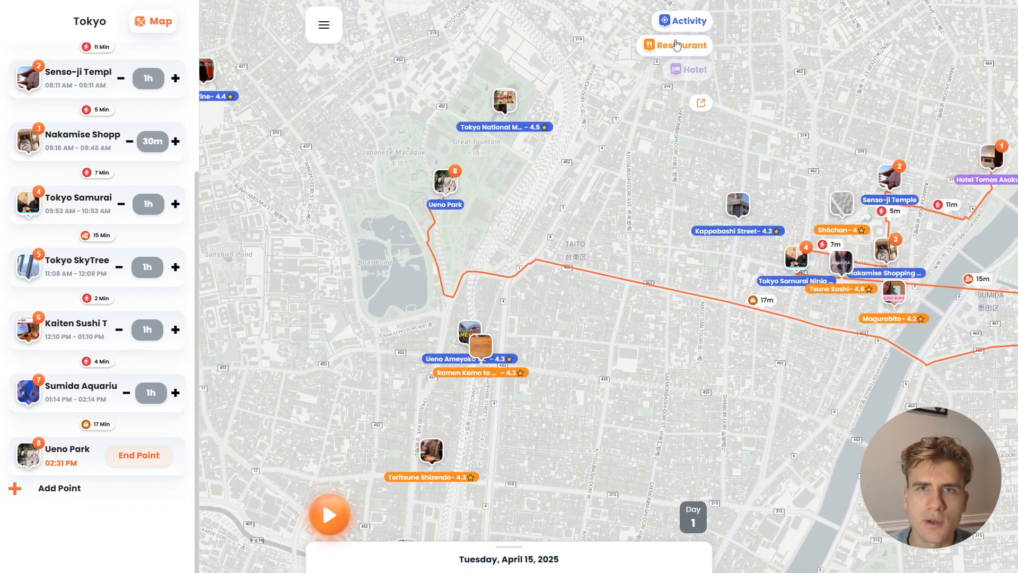
pyautogui.click(481, 347)
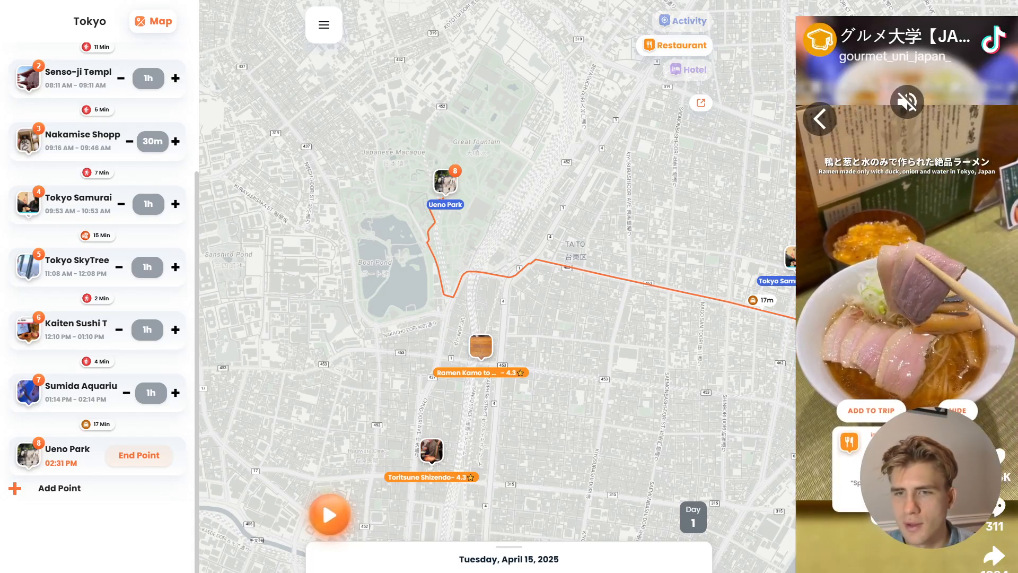
pyautogui.click(892, 412)
pyautogui.click(473, 282)
pyautogui.click(509, 328)
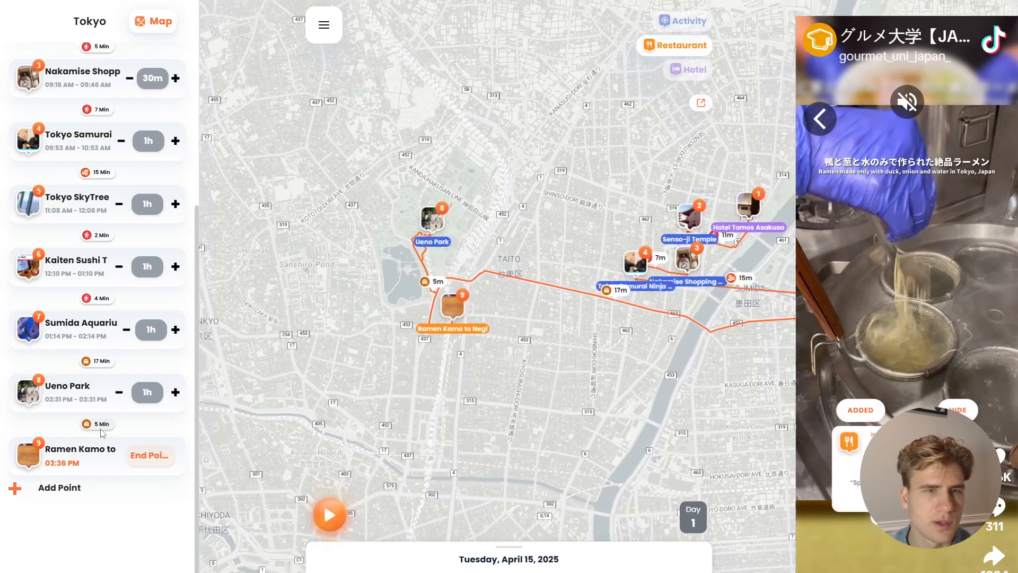
# Change the transportation from Ueno Park to Ramen Kamo to Negi to Walk with the time fetched from Google
pyautogui.click(101, 427)
pyautogui.click(493, 237)
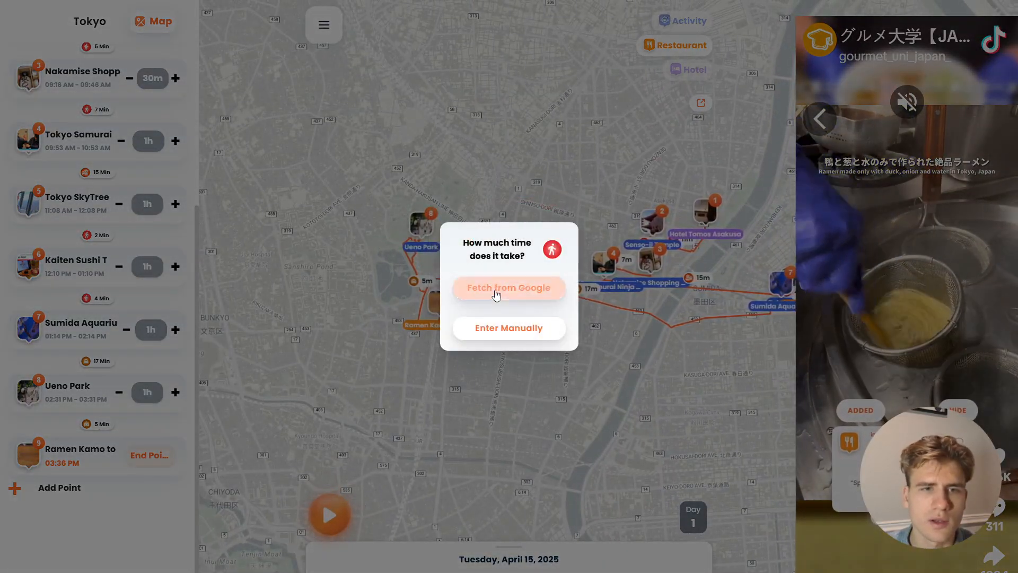
pyautogui.click(494, 290)
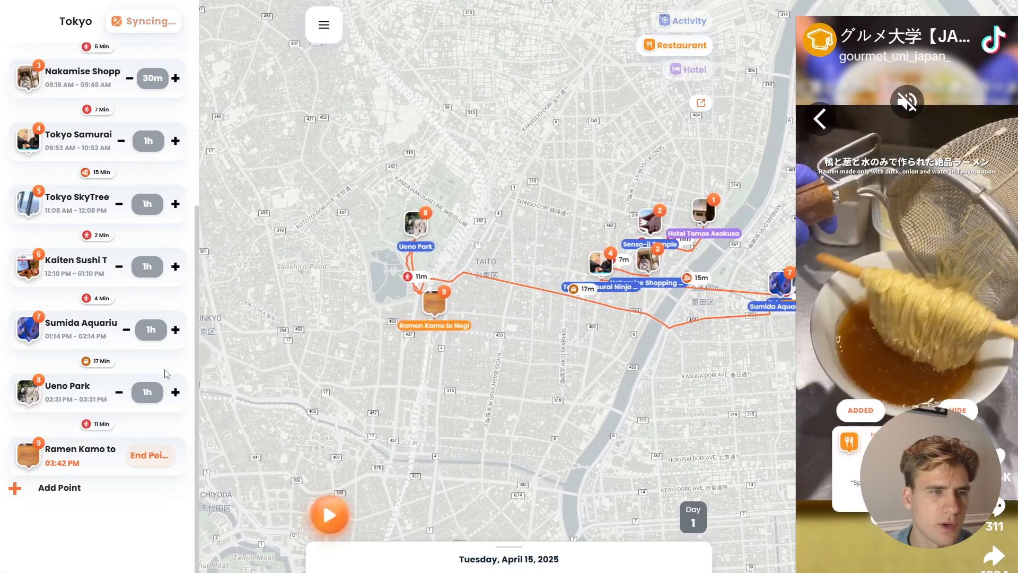
pyautogui.scroll(2, 175, 395)
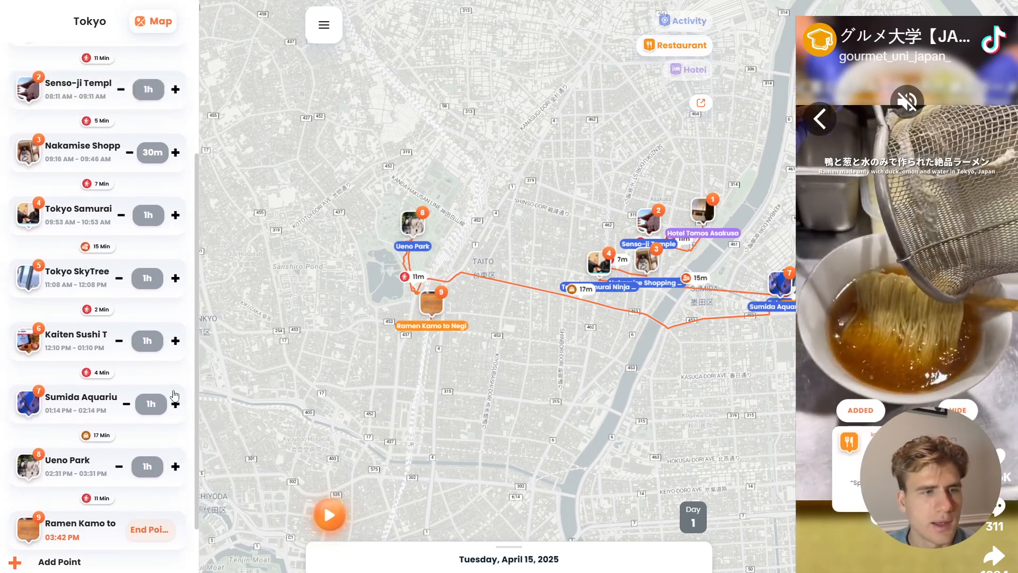
# Extend the Sumida Aquarium visit to 2h 30m and delay the next activities to remove the time overlap
pyautogui.click(175, 398)
pyautogui.click(175, 359)
pyautogui.click(176, 359)
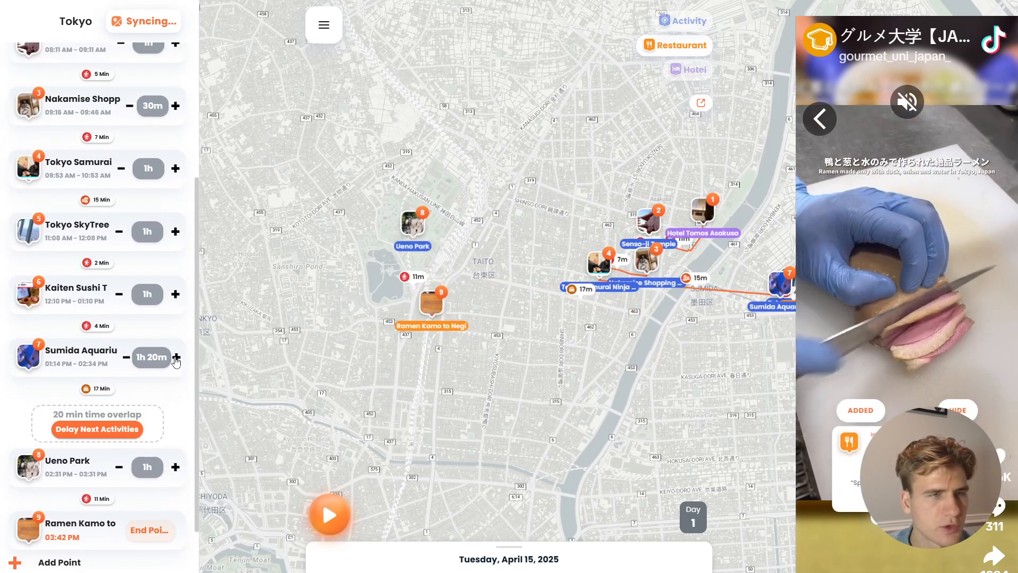
pyautogui.click(176, 359)
pyautogui.click(175, 359)
pyautogui.click(176, 360)
pyautogui.click(175, 359)
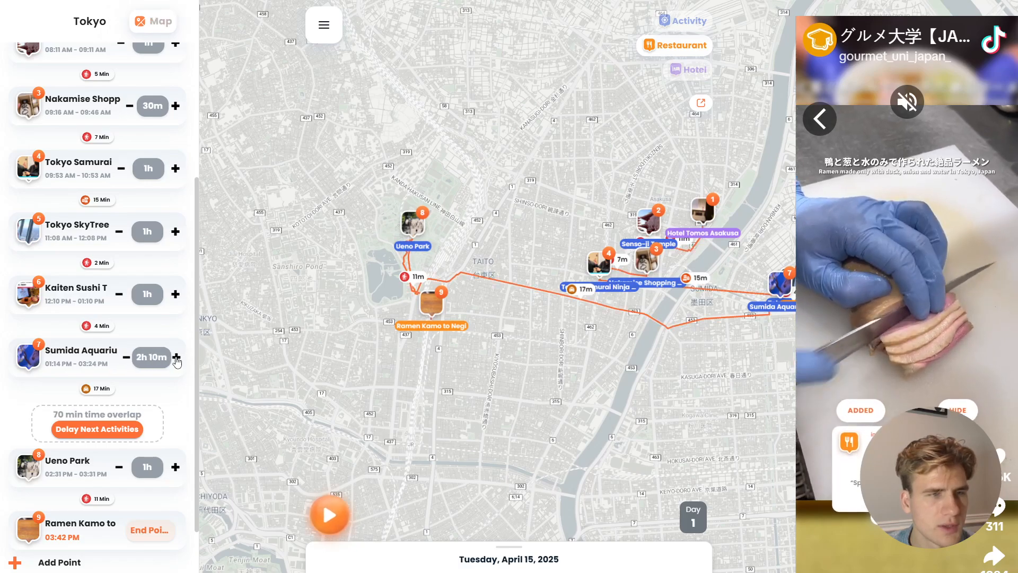
pyautogui.click(175, 359)
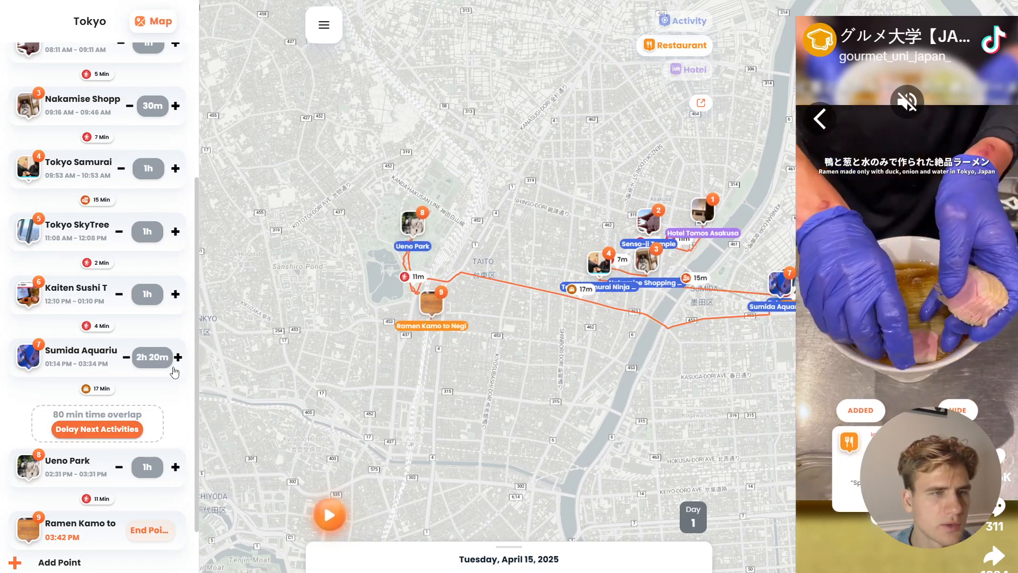
pyautogui.click(178, 357)
pyautogui.click(122, 430)
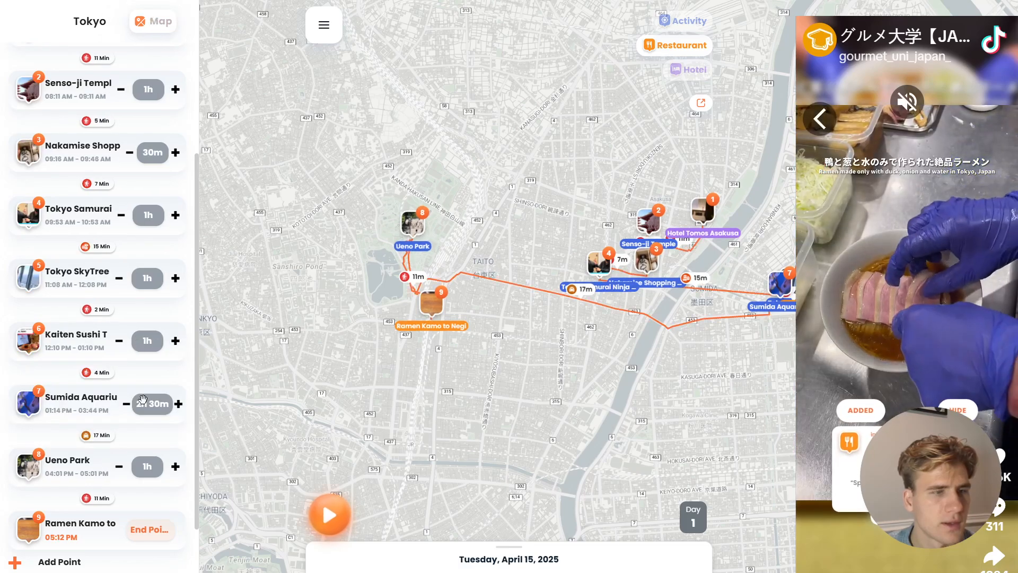
pyautogui.scroll(-2, 142, 399)
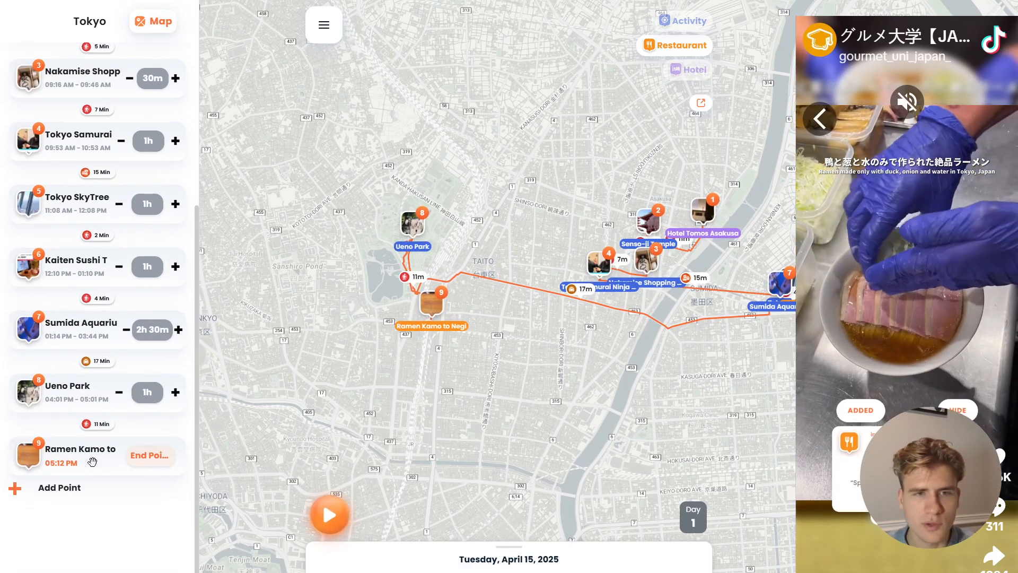
pyautogui.moveTo(617, 308); pyautogui.dragTo(482, 293)
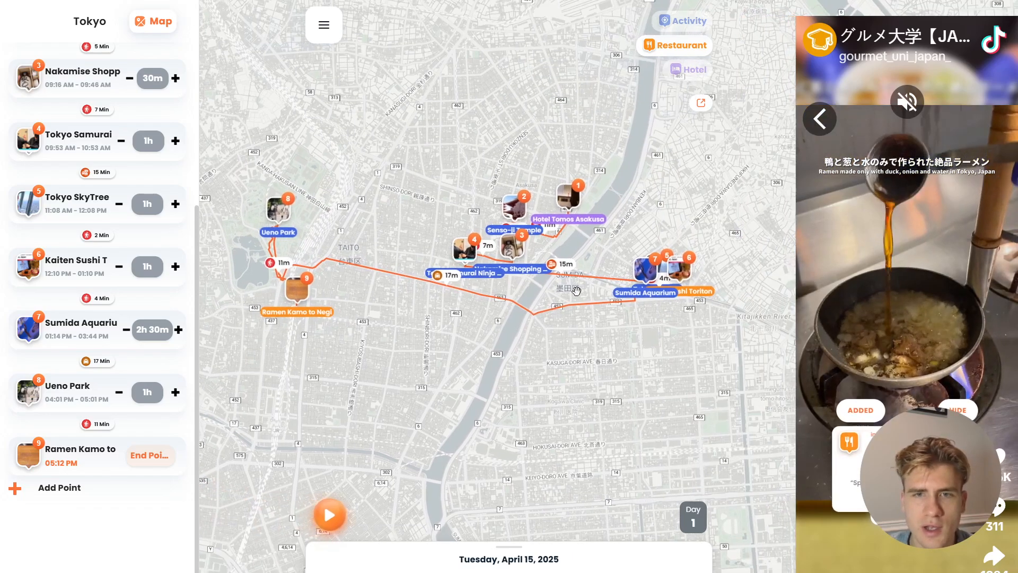
pyautogui.moveTo(575, 291); pyautogui.dragTo(736, 226)
pyautogui.moveTo(448, 240); pyautogui.dragTo(483, 264)
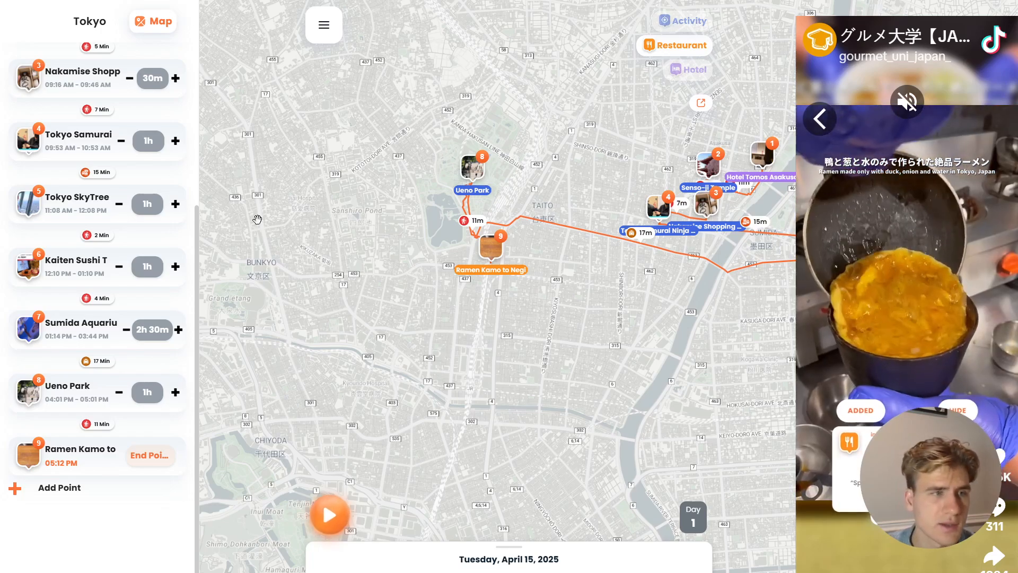
# Extend the Tokyo SkyTree visit on Day 1 to 1h 30m
pyautogui.scroll(2, 159, 212)
pyautogui.scroll(-2, 170, 222)
pyautogui.click(177, 215)
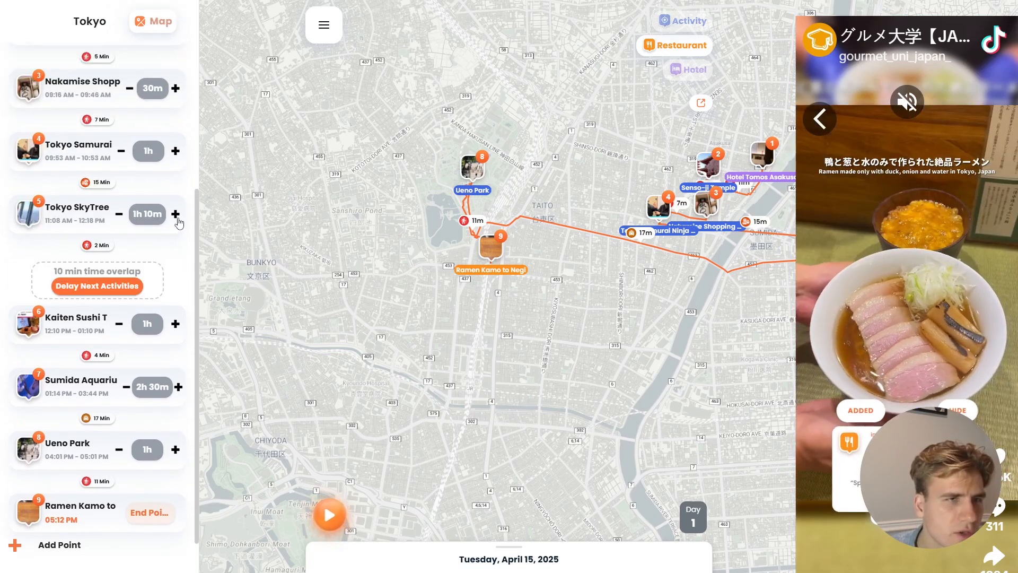
pyautogui.click(175, 214)
pyautogui.click(176, 214)
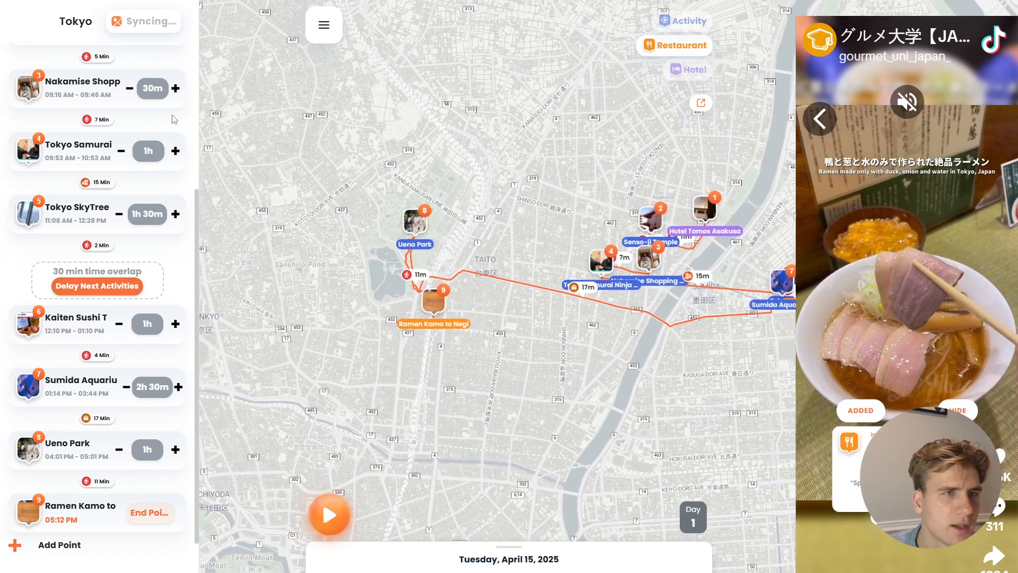
# Extend the Tokyo Samurai Ninja stop to 2h and delay the next activities to clear the remaining time overlaps
pyautogui.click(176, 150)
pyautogui.click(175, 103)
pyautogui.click(175, 104)
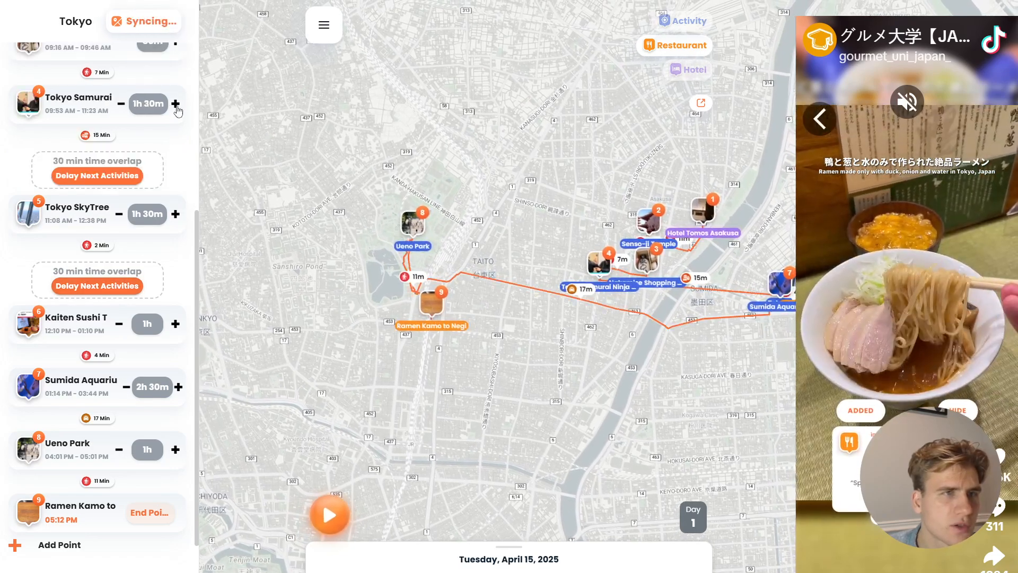
pyautogui.click(177, 106)
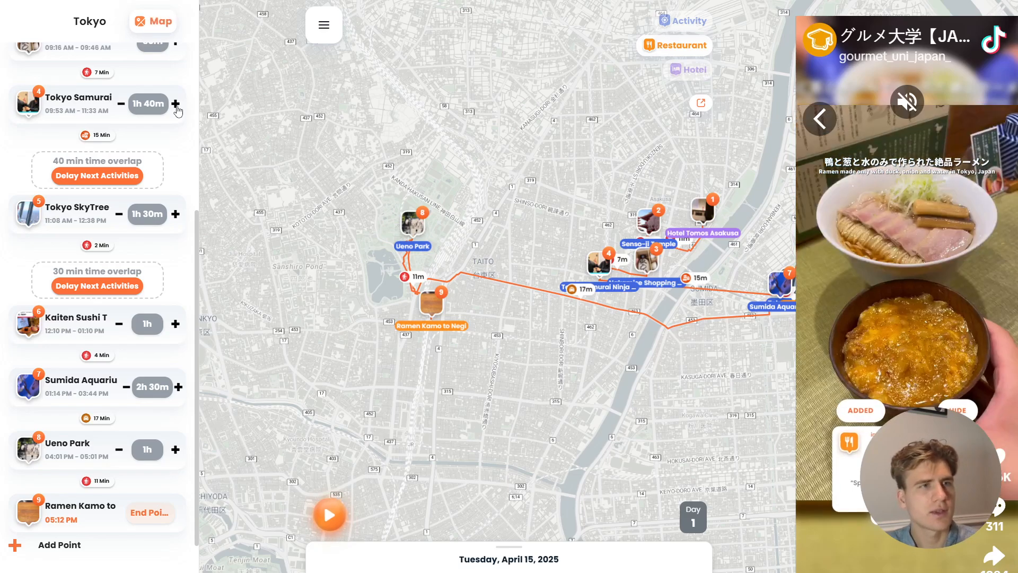
pyautogui.click(176, 105)
pyautogui.click(176, 105)
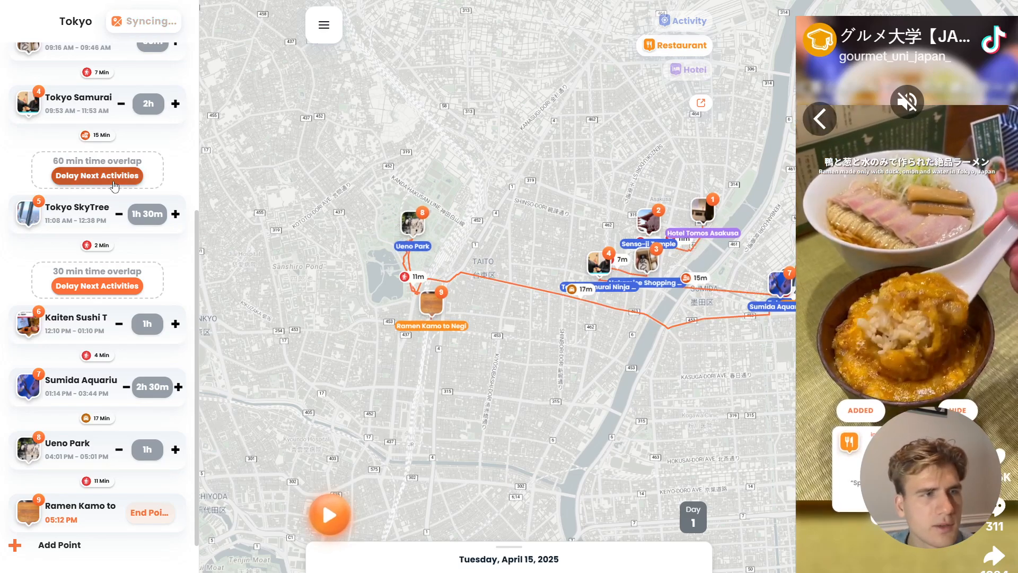
pyautogui.click(115, 186)
pyautogui.click(109, 286)
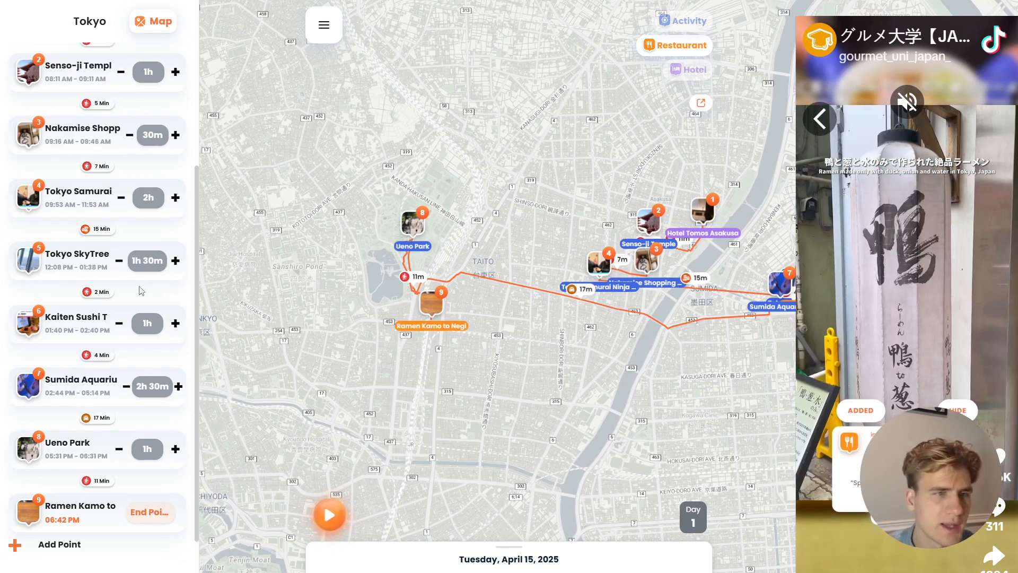
pyautogui.scroll(-2, 141, 291)
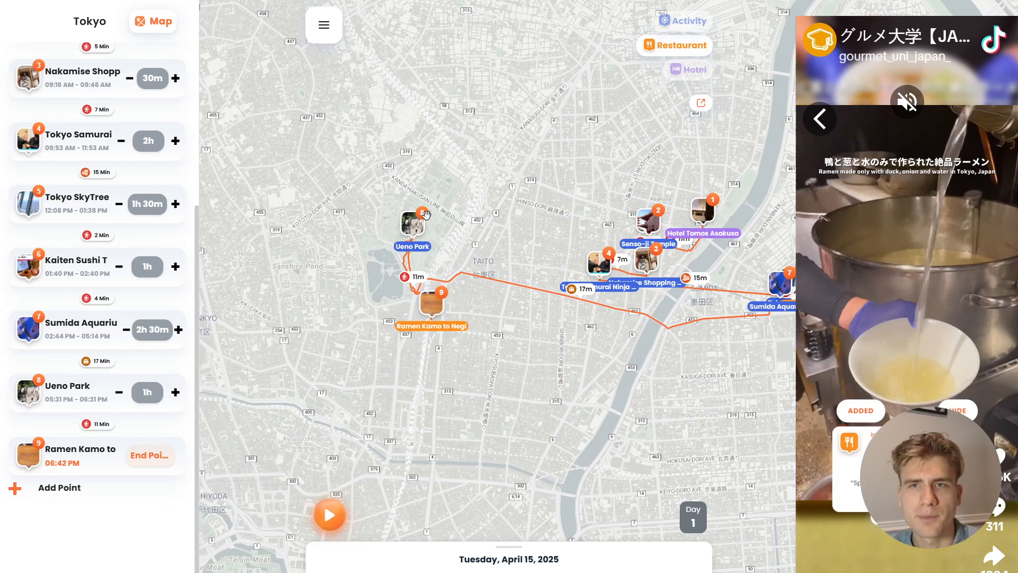
# Show activities on the map and add Ueno Ameyoko Shopping Street, beside Ramen Kamo to Negi, to Day 1
pyautogui.click(819, 119)
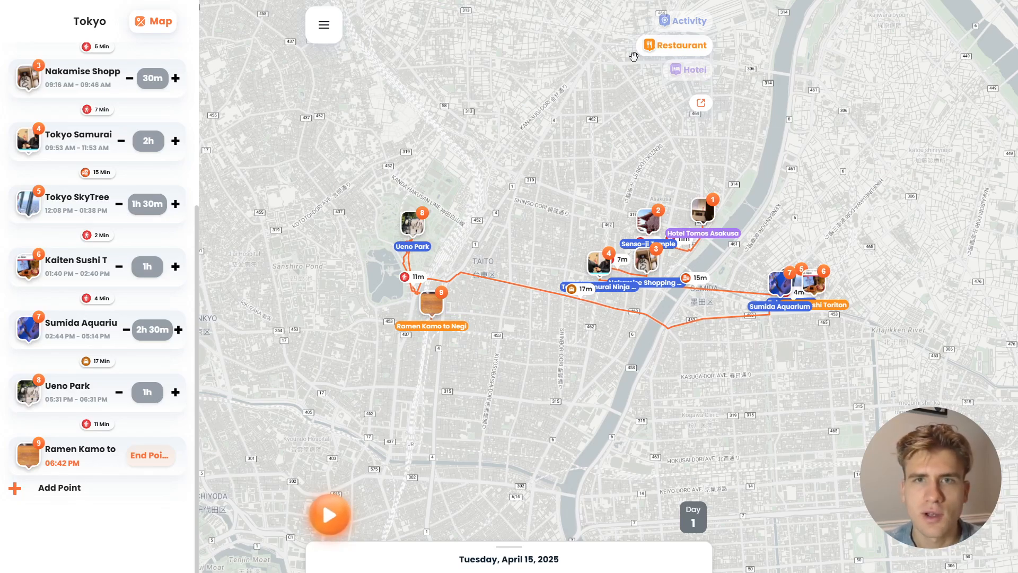
pyautogui.click(665, 27)
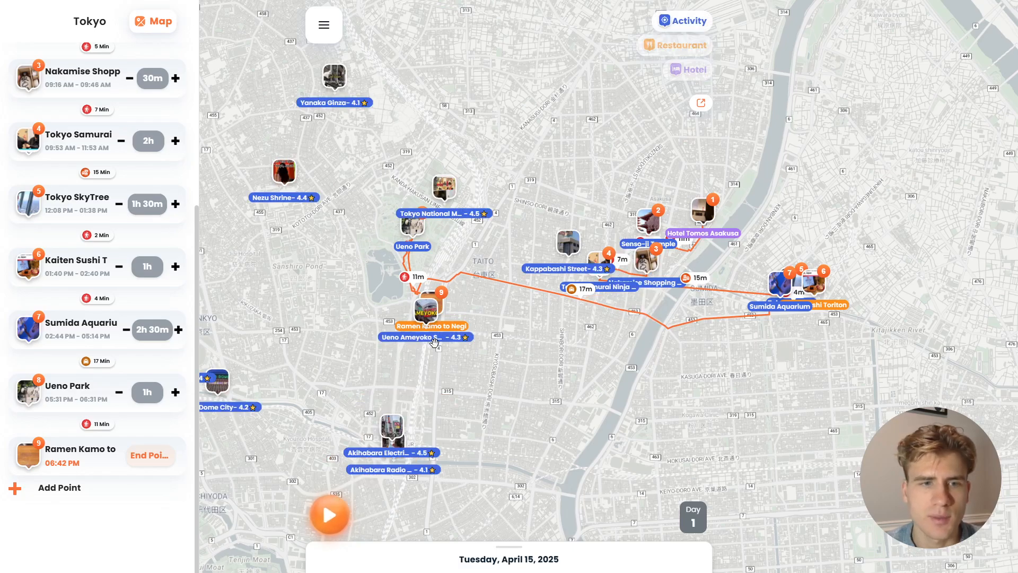
pyautogui.moveTo(435, 342); pyautogui.dragTo(452, 312)
pyautogui.scroll(4, 448, 288)
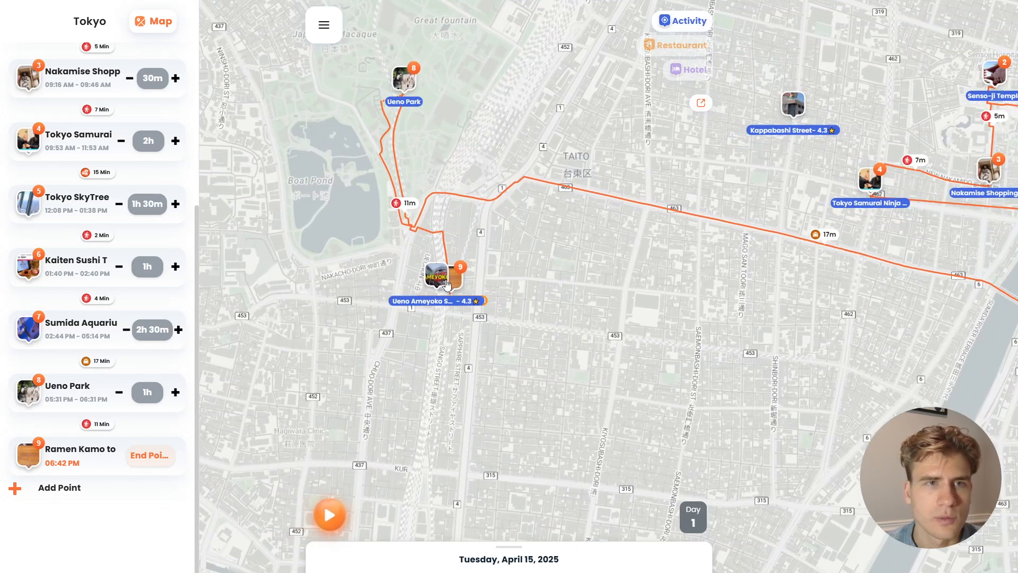
pyautogui.scroll(2, 447, 284)
pyautogui.click(431, 275)
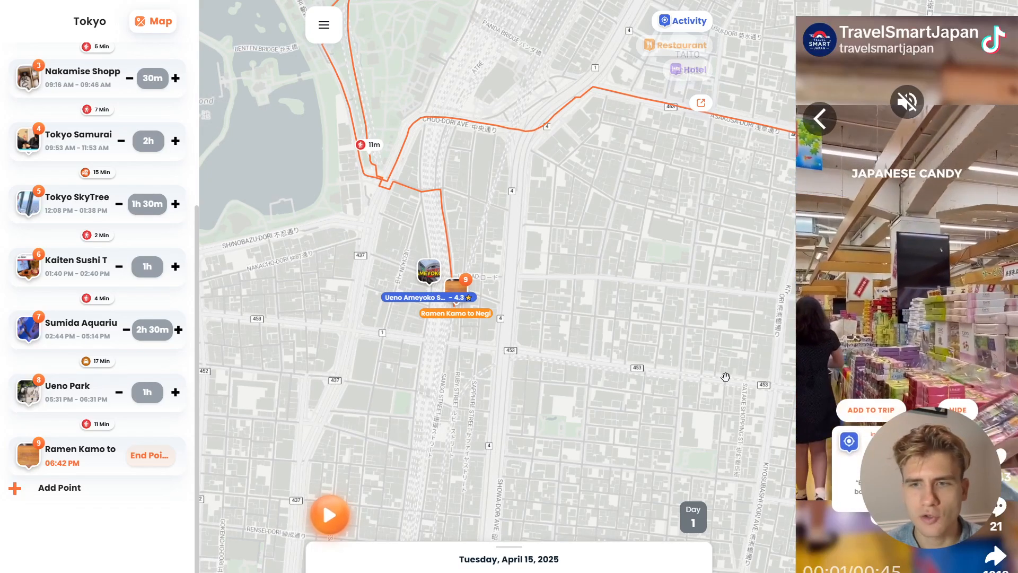
pyautogui.click(862, 407)
pyautogui.click(474, 310)
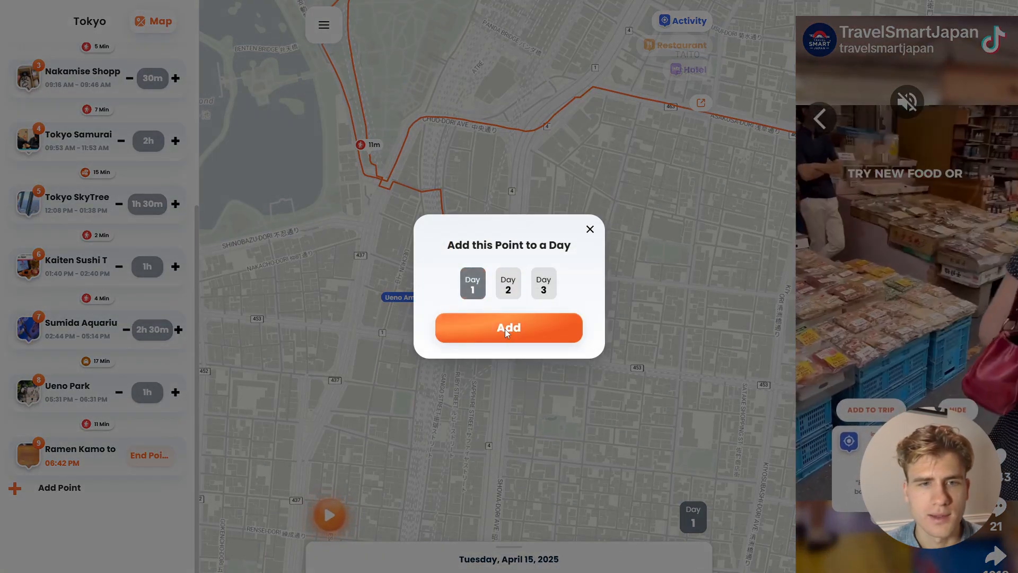
pyautogui.click(505, 329)
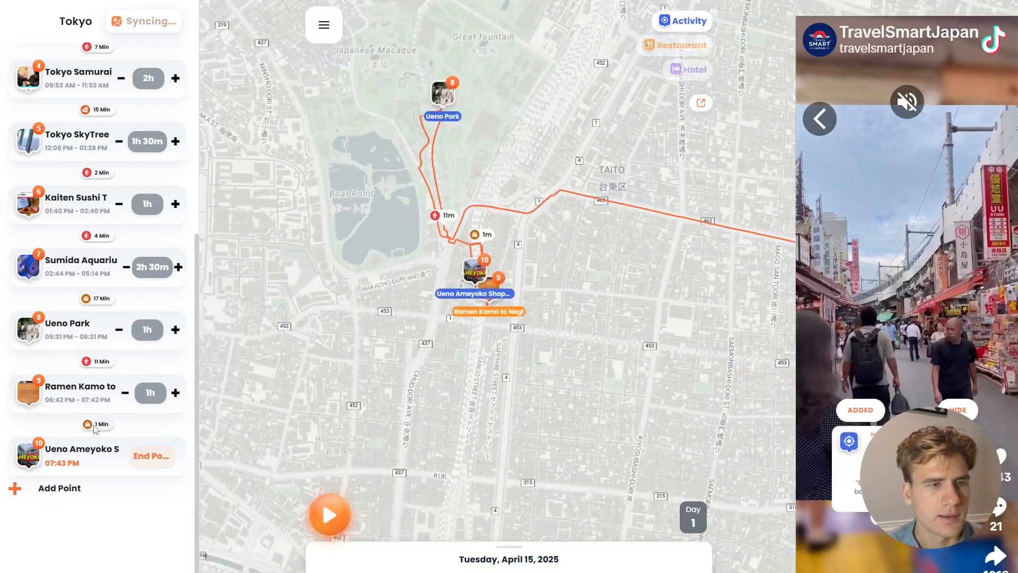
# Change the transportation from Ramen Kamo to Negi to Ueno Ameyoko Shopping Street to walking
pyautogui.click(103, 424)
pyautogui.click(496, 242)
pyautogui.click(509, 286)
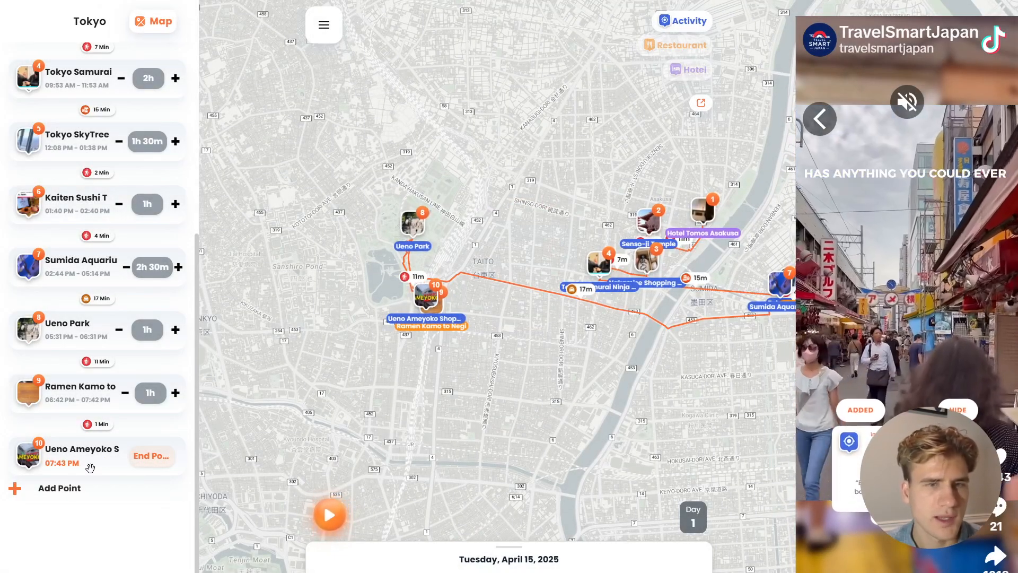
# Search for "hotel tomos asakusa" and add the hotel as the last point of Day 1
pyautogui.click(59, 488)
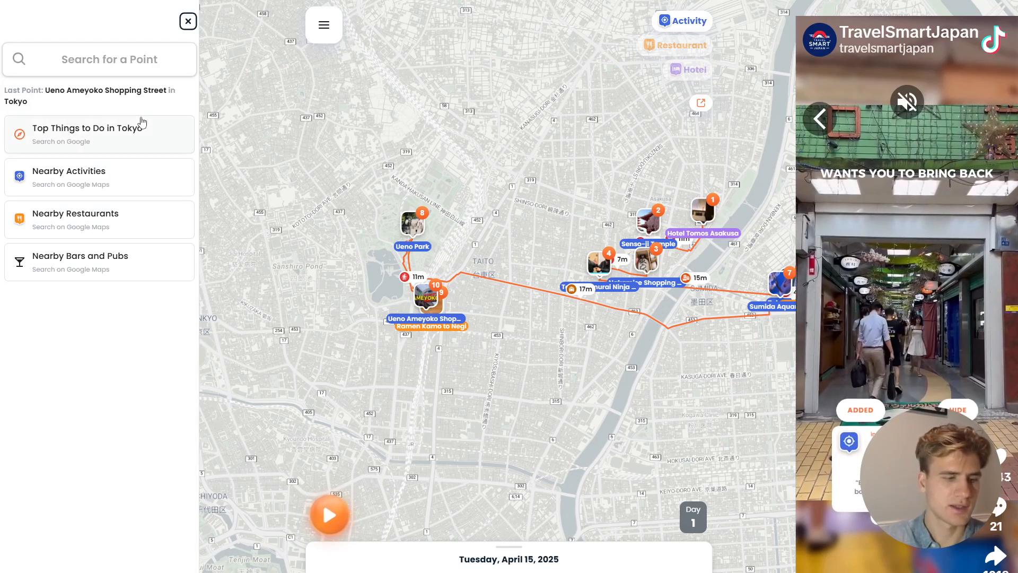
pyautogui.click(188, 22)
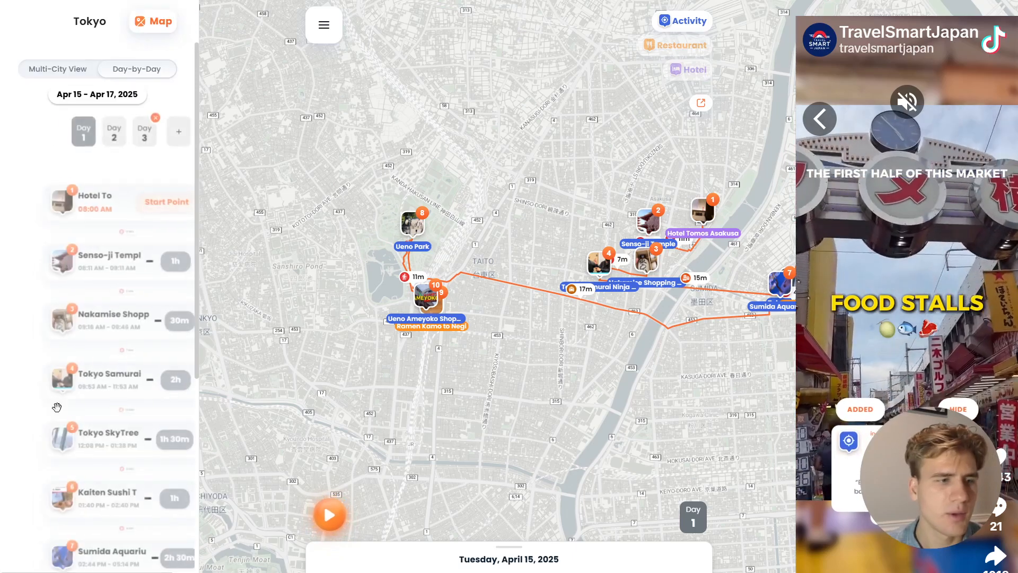
pyautogui.scroll(-4, 95, 372)
pyautogui.click(59, 488)
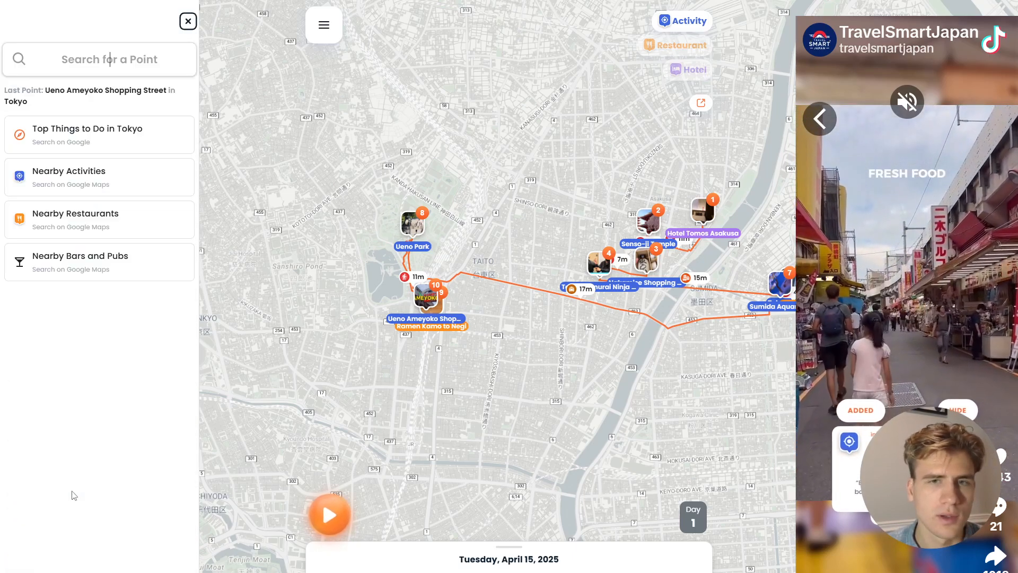
pyautogui.click(92, 72)
pyautogui.write('hoptel tom')
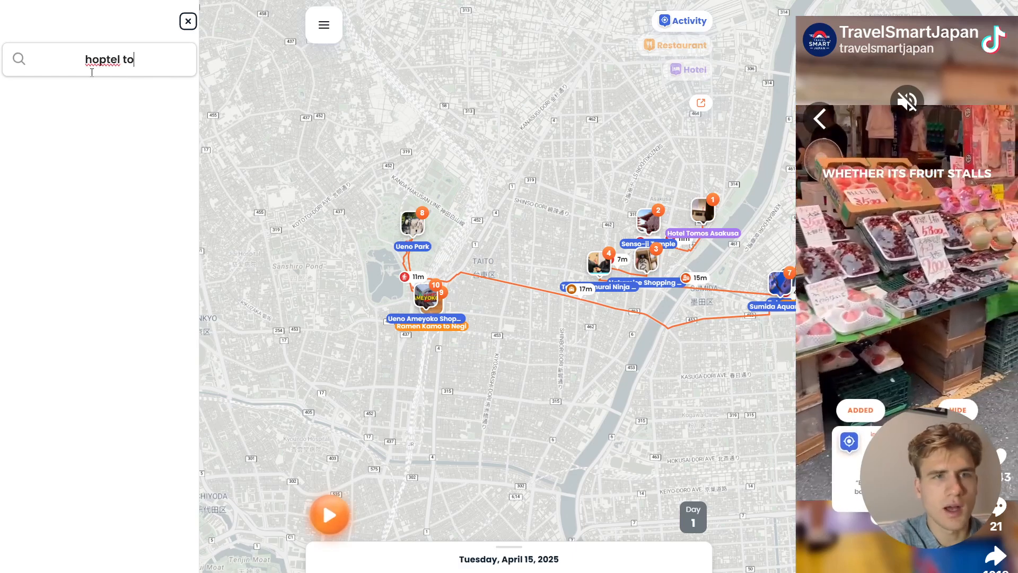
pyautogui.hotkey('ctrl', 'BackSpace')
pyautogui.hotkey('ctrl', 'BackSpace')
pyautogui.write('hotel tomo')
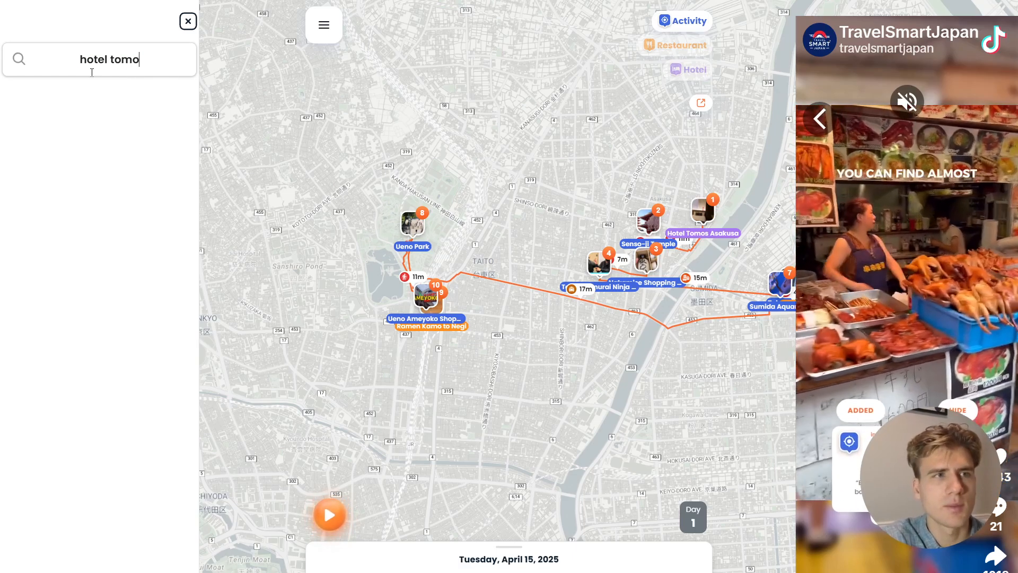
pyautogui.write('s asakusa')
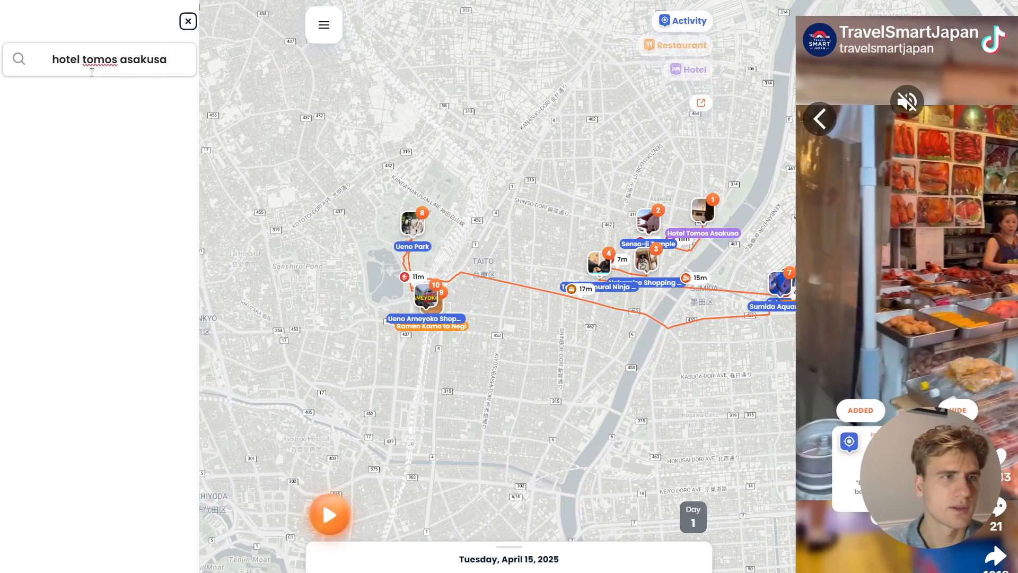
pyautogui.click(119, 243)
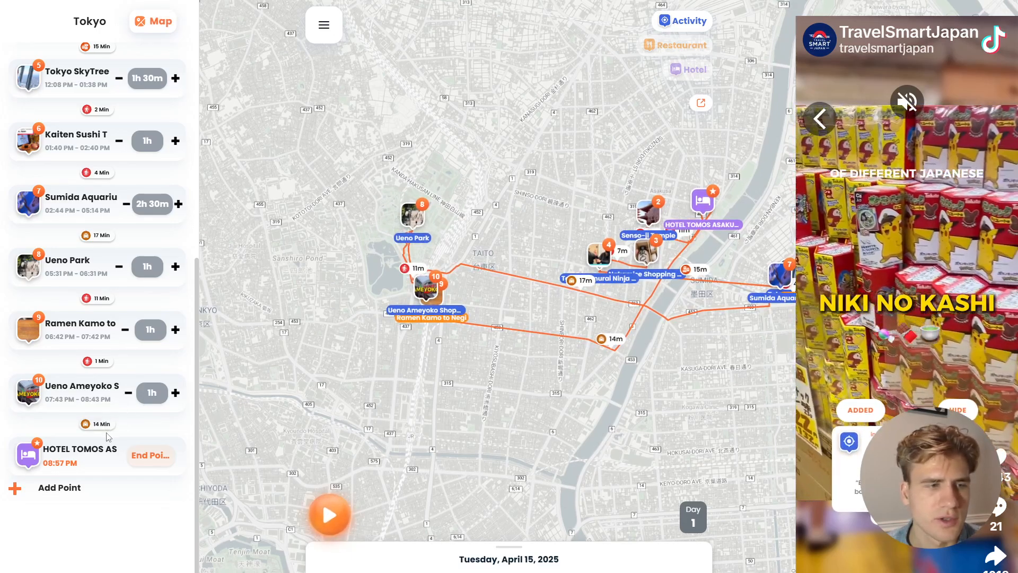
# Search Google for the transit time from Ueno Ameyoko Shopping Street to Hotel Tomos Asakusa
pyautogui.click(99, 423)
pyautogui.click(474, 319)
pyautogui.click(501, 296)
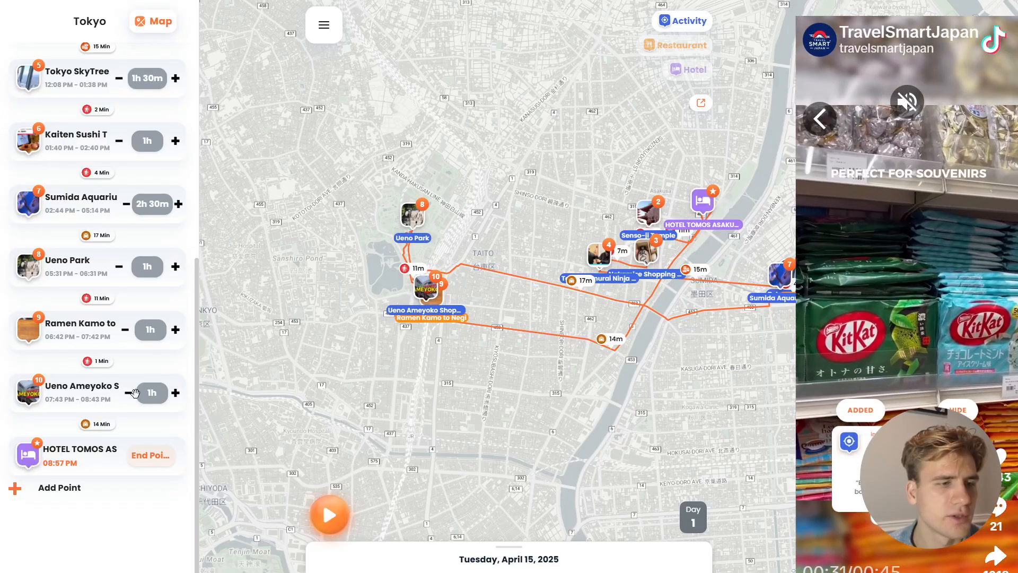
# Change the transportation from Ueno Ameyoko Shopping Street to the hotel to transit with a manually entered time of 22 minutes
pyautogui.click(104, 424)
pyautogui.click(488, 300)
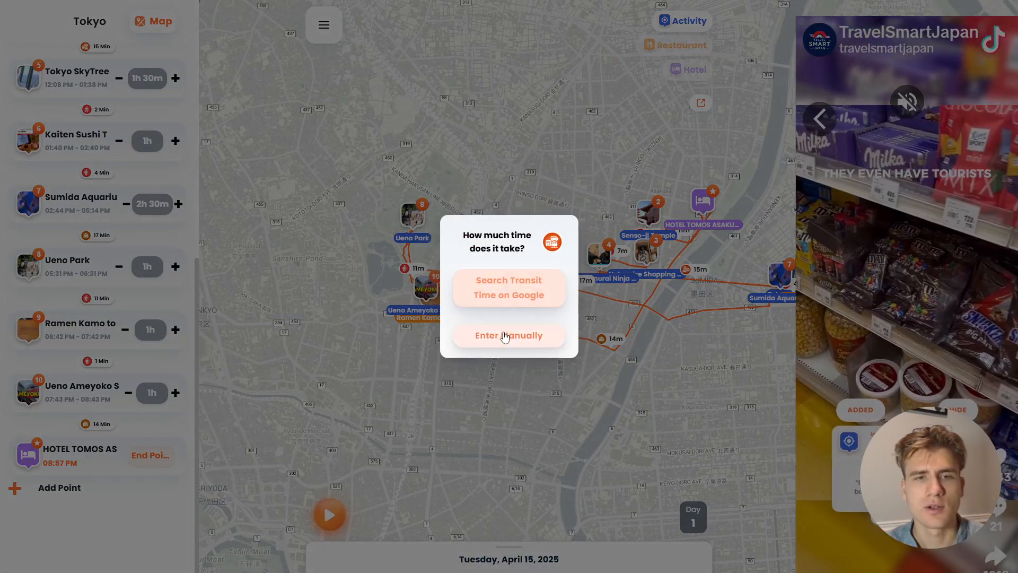
pyautogui.click(507, 334)
pyautogui.doubleClick(467, 293)
pyautogui.write('22')
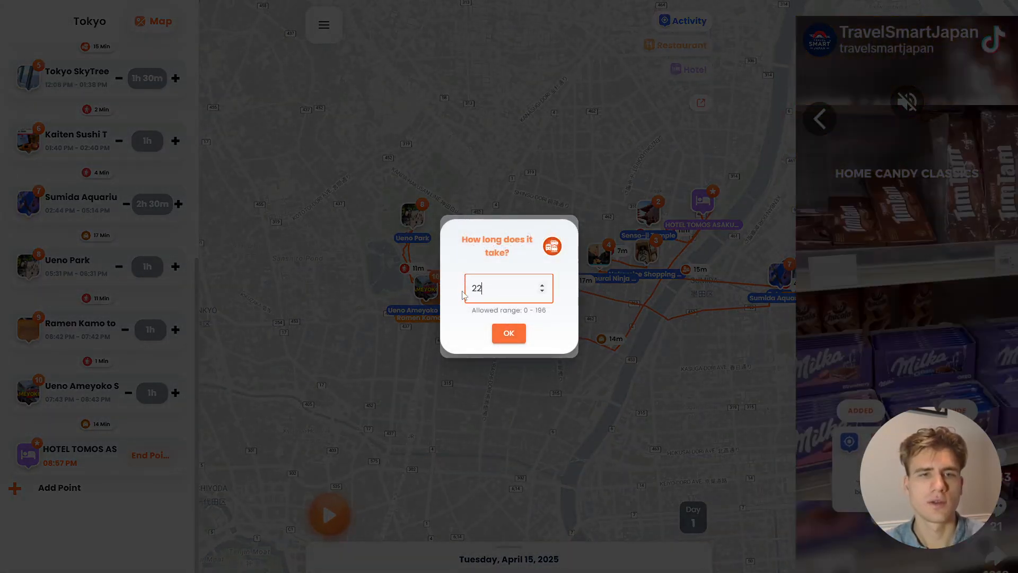
pyautogui.click(509, 334)
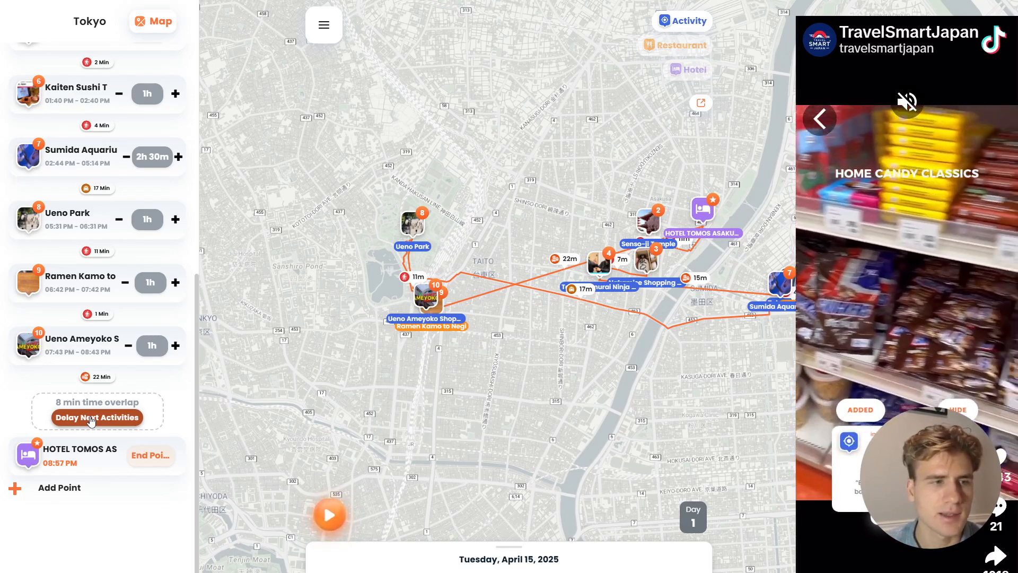
# Delay the arrival at Hotel Tomos Asakusa to remove the time overlap, review Day 1, and close the Ueno Ameyoko video
pyautogui.click(97, 417)
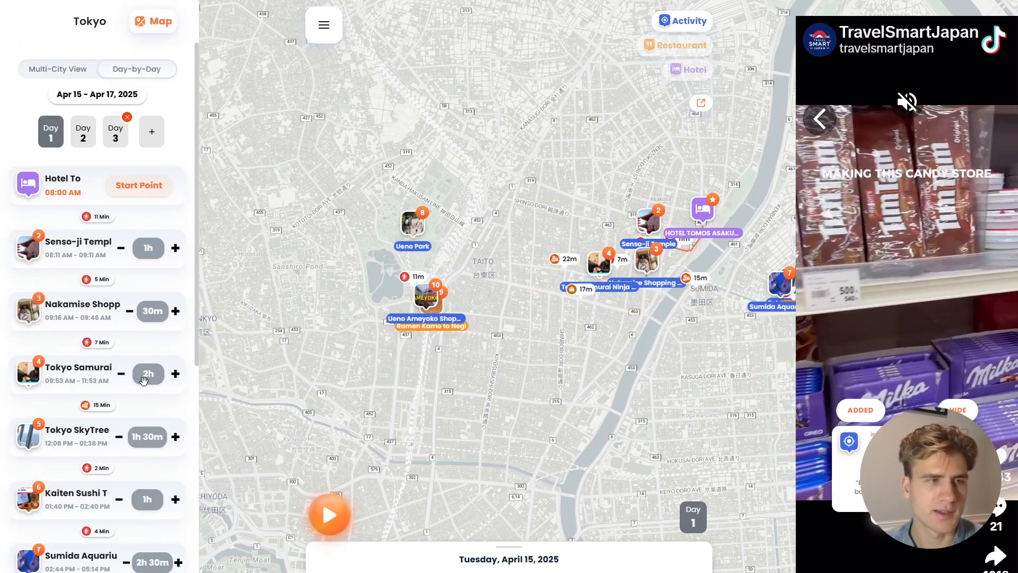
pyautogui.scroll(-7, 143, 381)
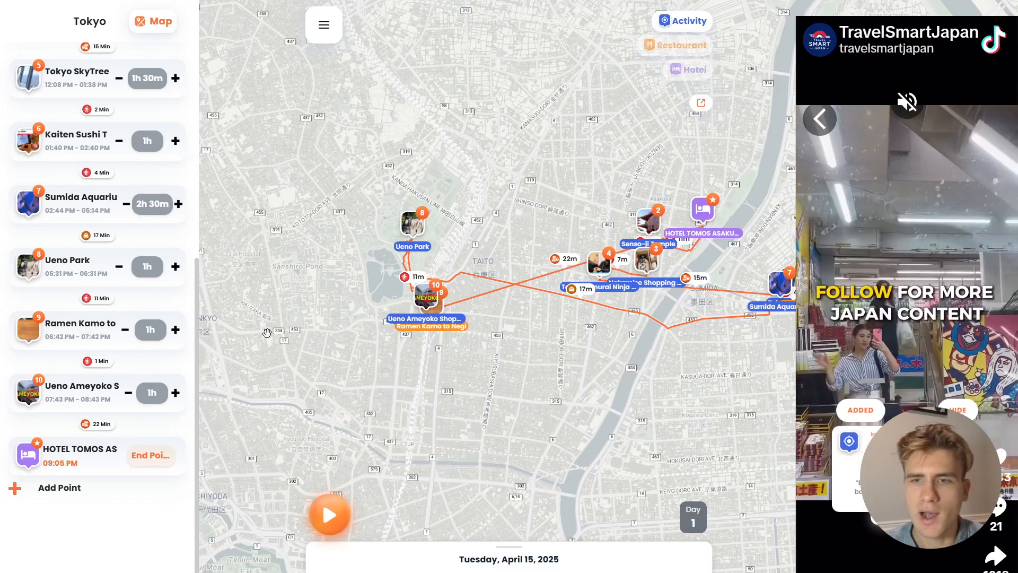
pyautogui.click(815, 131)
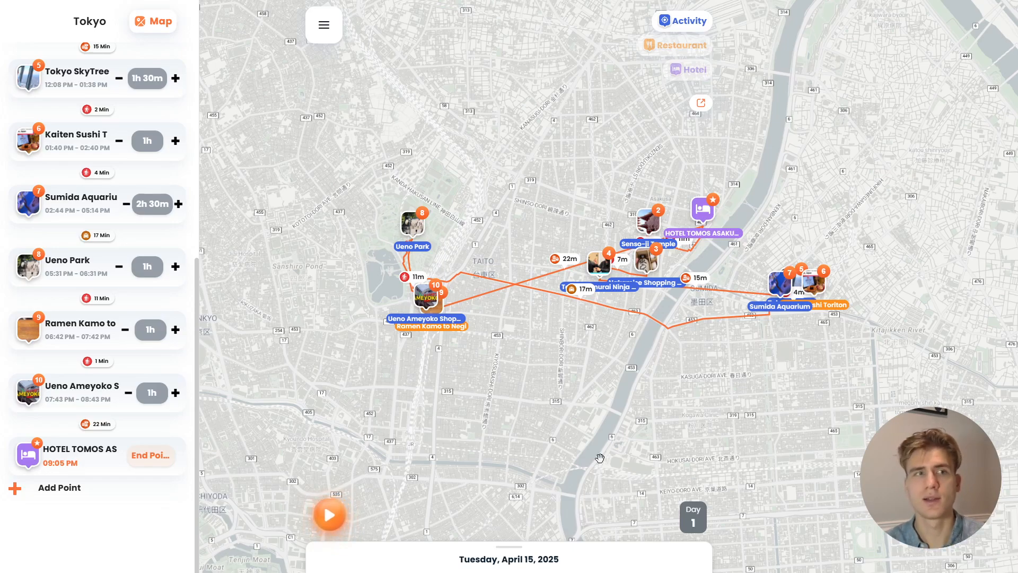
# Check the Day 2 and Day 3 itineraries of the Tokyo trip and return to Day 1
pyautogui.scroll(7, 175, 176)
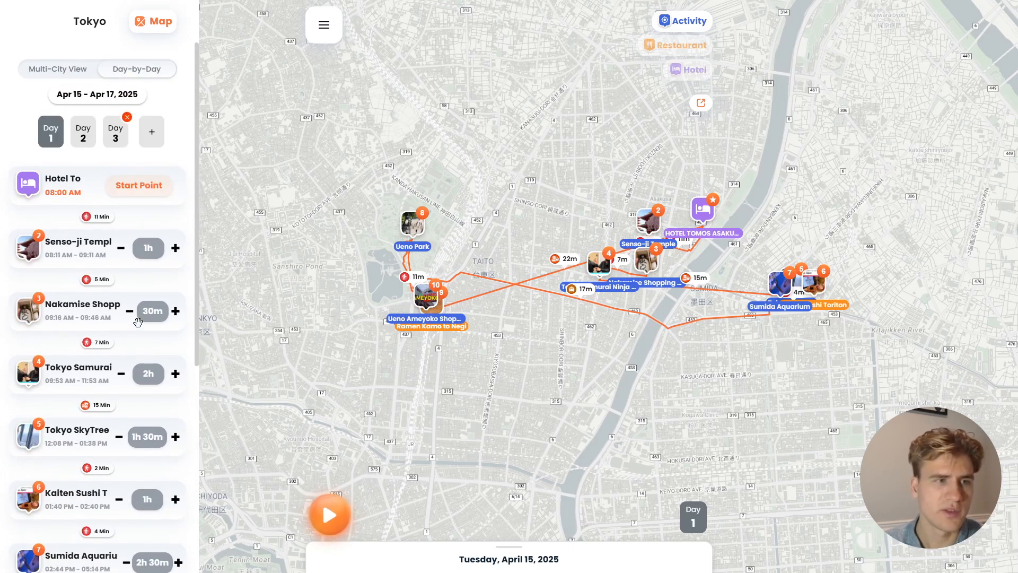
pyautogui.click(85, 139)
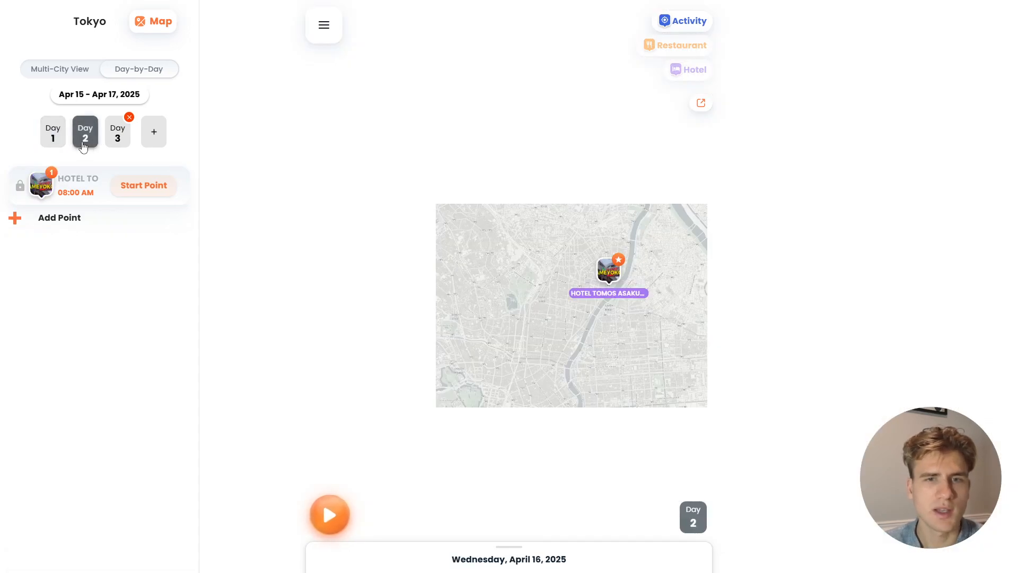
pyautogui.click(62, 145)
pyautogui.click(117, 139)
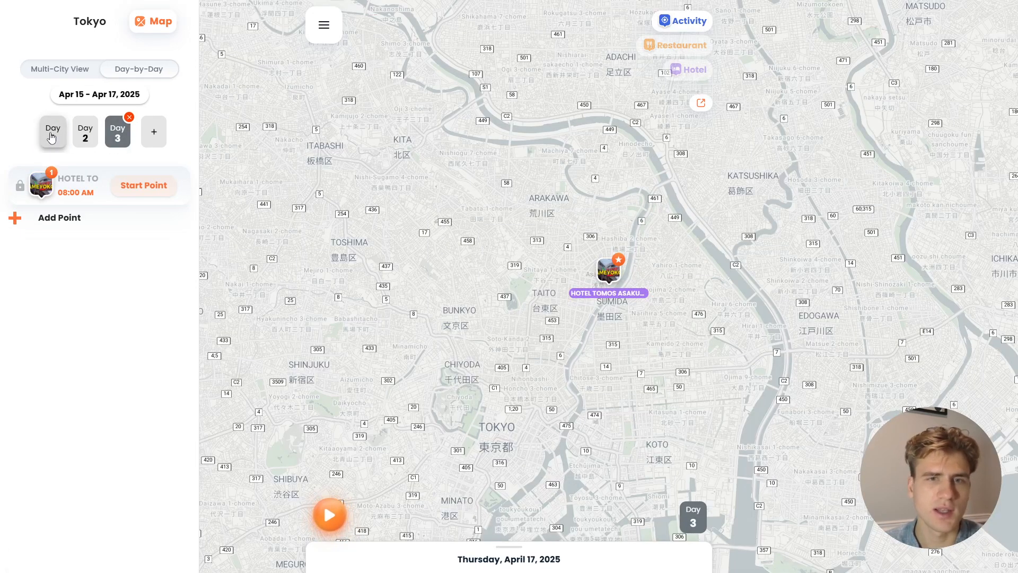
pyautogui.click(51, 133)
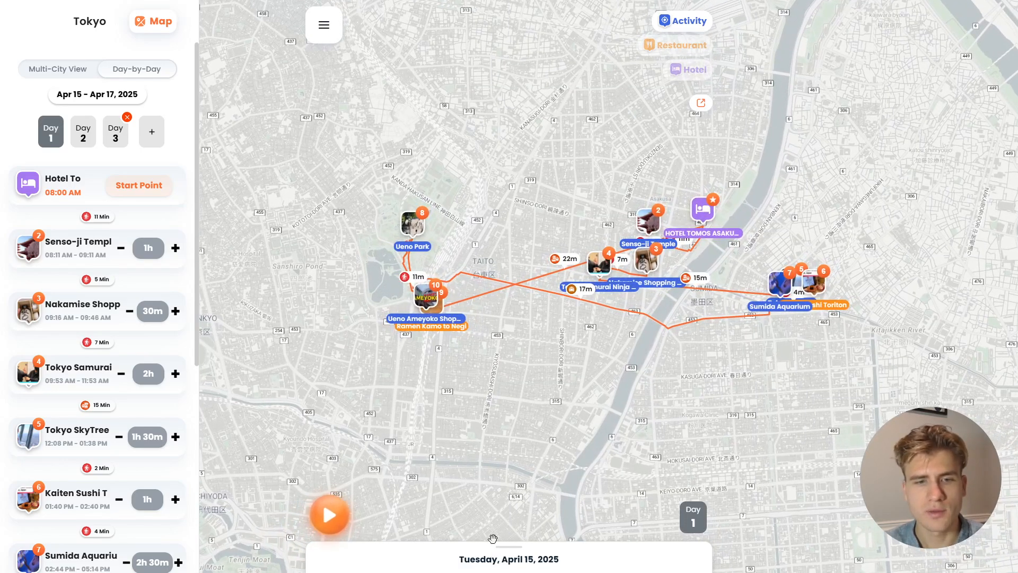
# View the March 11–13 trip map, expand the stop timeline, and focus on Senso-ji Temple in Day 1
pyautogui.moveTo(493, 539); pyautogui.dragTo(489, 469)
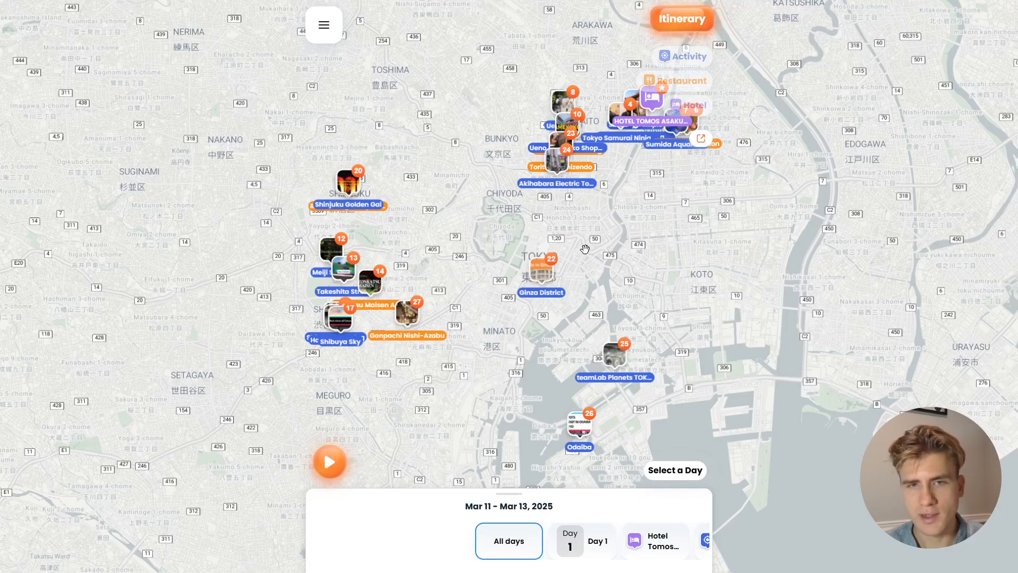
pyautogui.scroll(1, 583, 234)
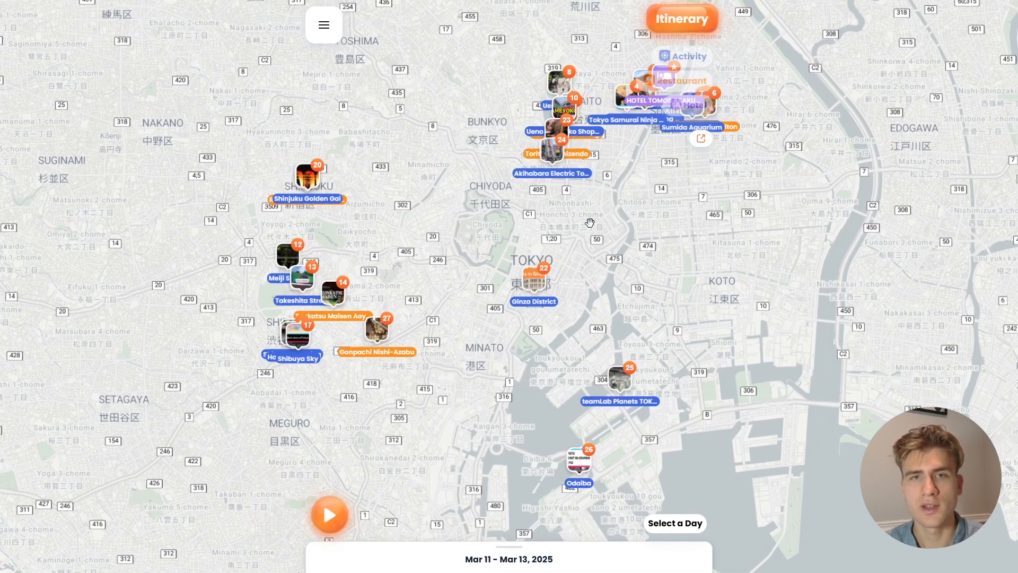
pyautogui.scroll(-1, 604, 215)
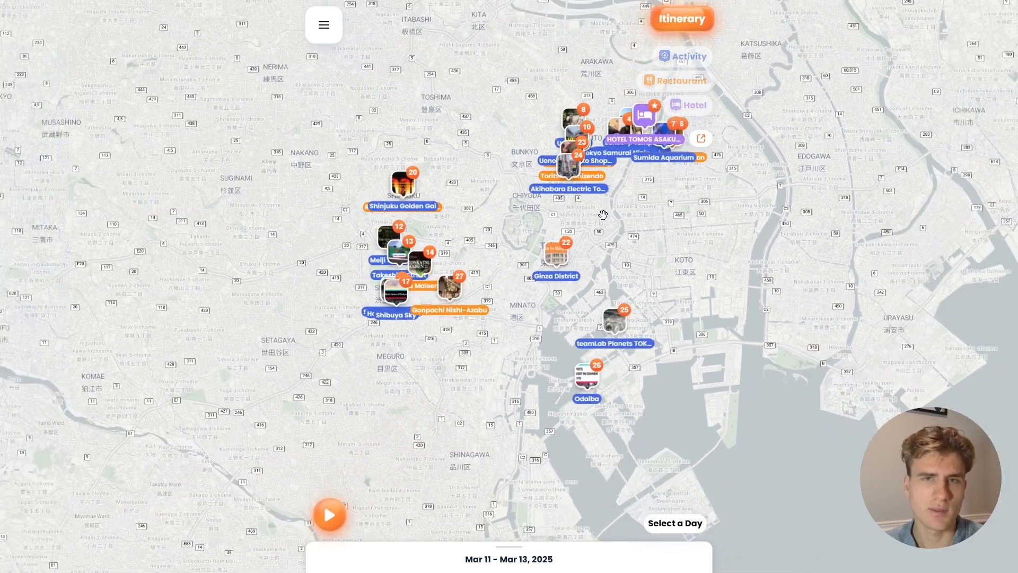
pyautogui.scroll(1, 600, 226)
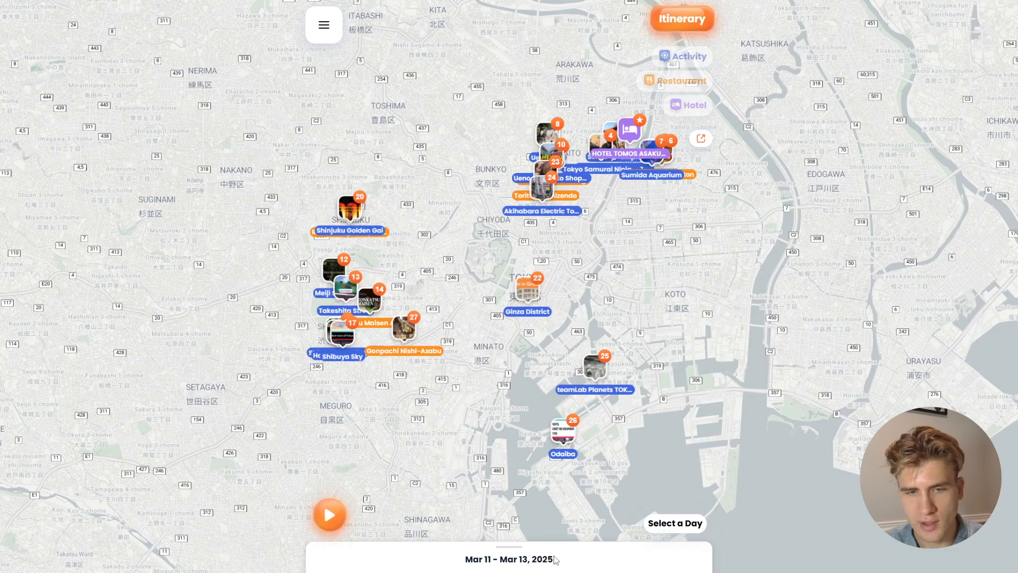
pyautogui.click(577, 563)
pyautogui.click(580, 540)
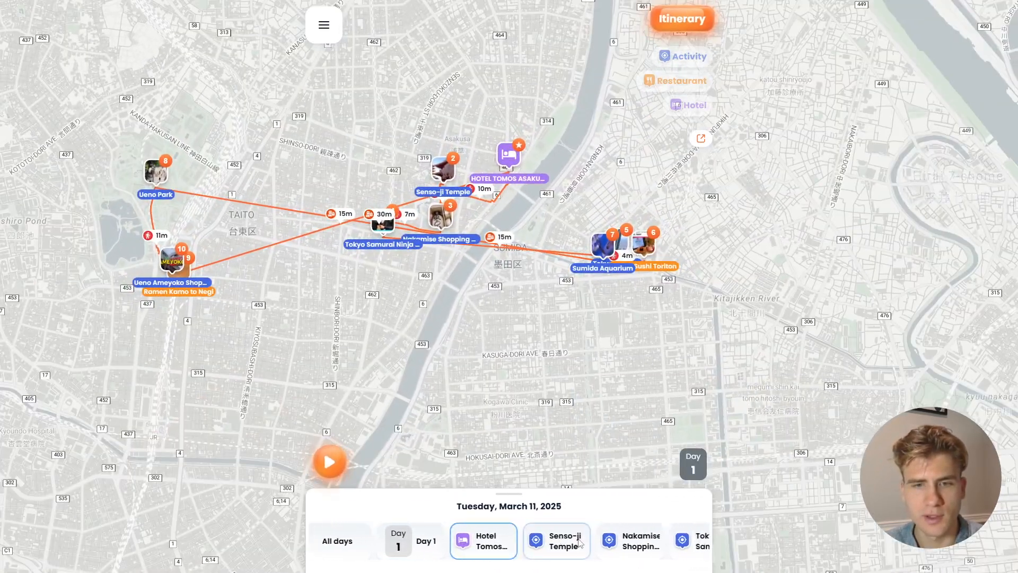
pyautogui.click(580, 541)
# Show the routes on the map for all days, Day 2, Day 3 and Day 1 in turn
pyautogui.click(694, 467)
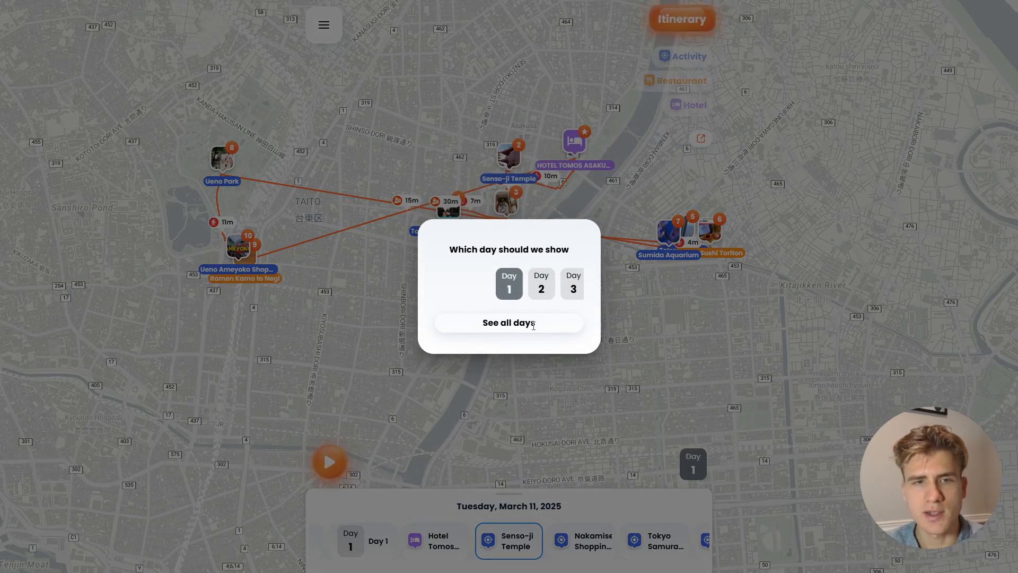
pyautogui.click(549, 322)
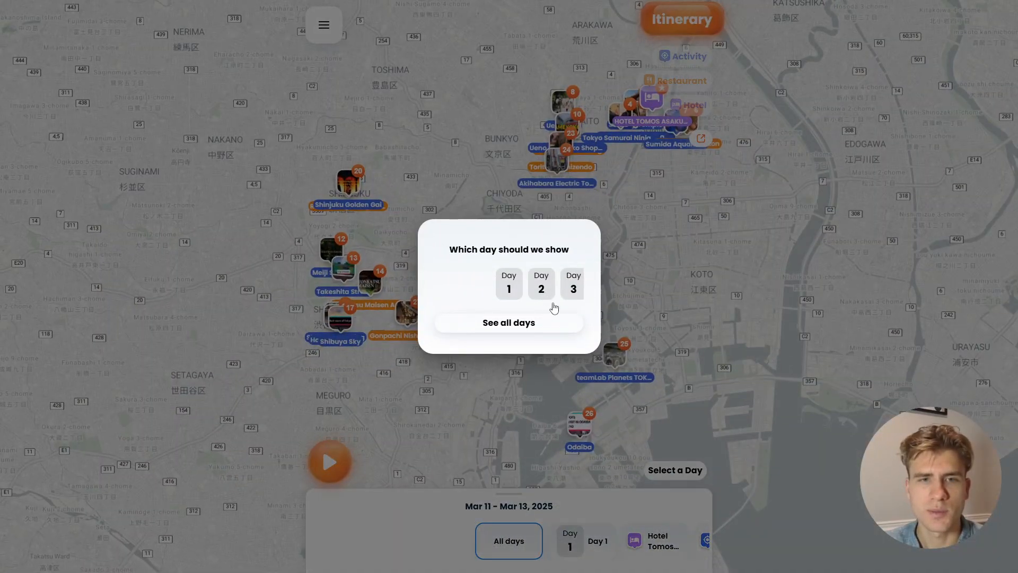
pyautogui.click(541, 289)
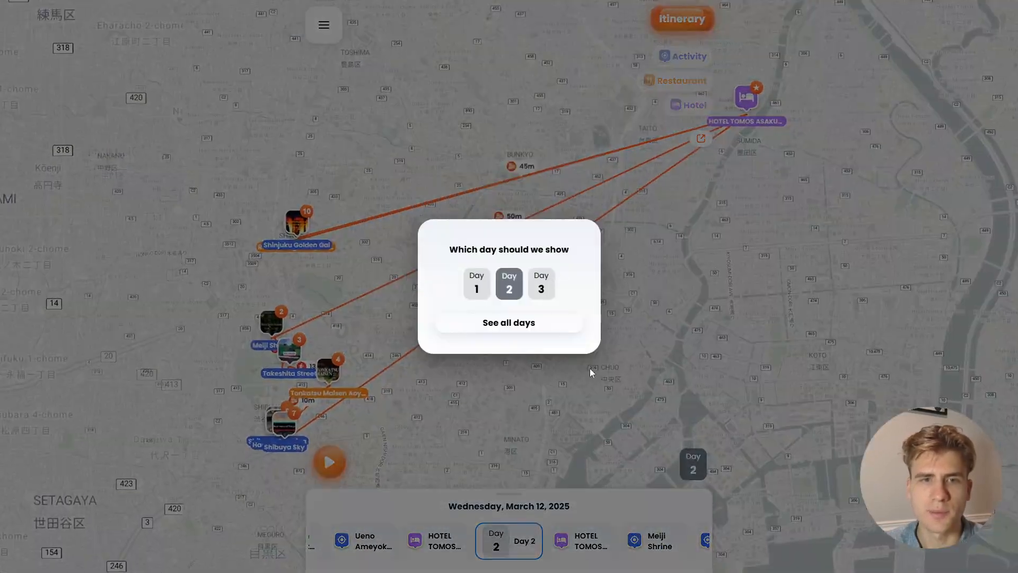
pyautogui.click(541, 289)
pyautogui.click(453, 290)
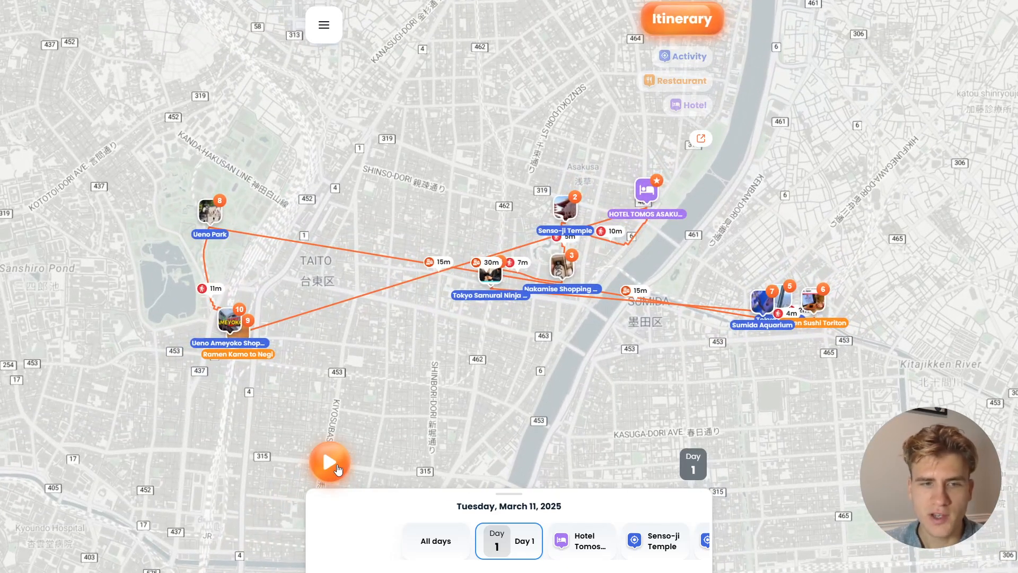
# Play the Day 1 trip walkthrough through the Nakamise Shopping Street video and exit back to the map
pyautogui.click(338, 467)
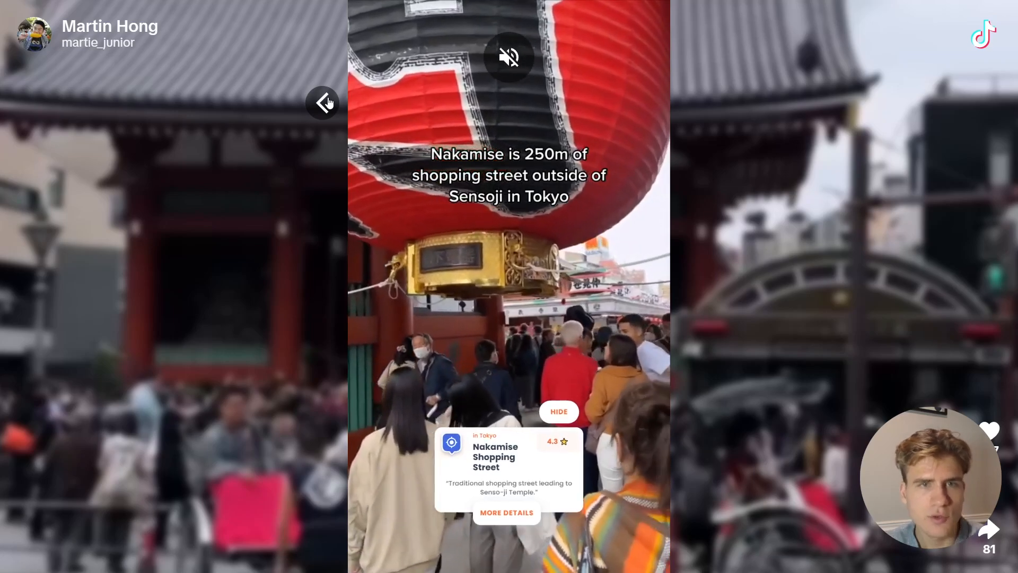
pyautogui.click(328, 103)
pyautogui.click(506, 530)
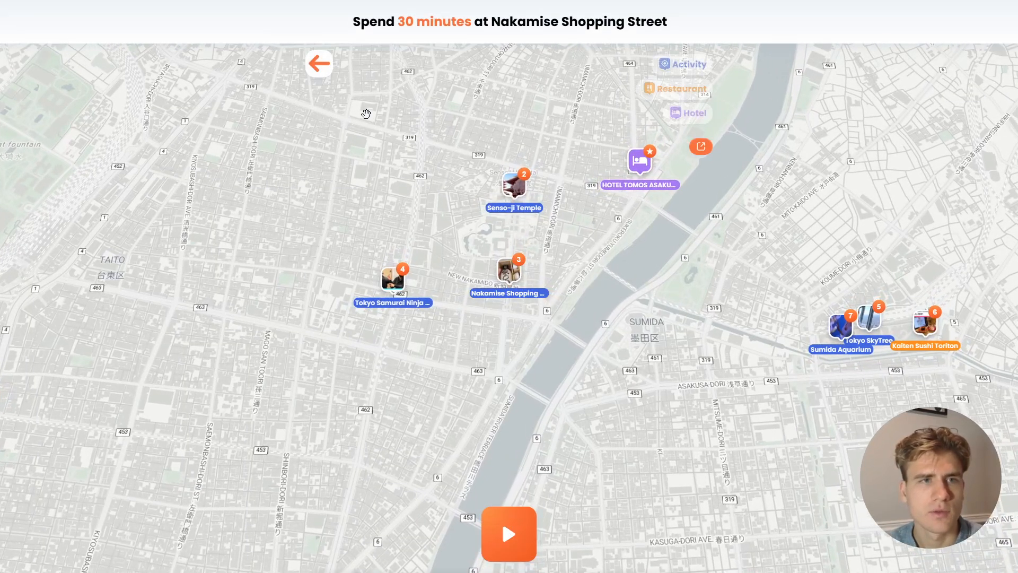
pyautogui.click(320, 67)
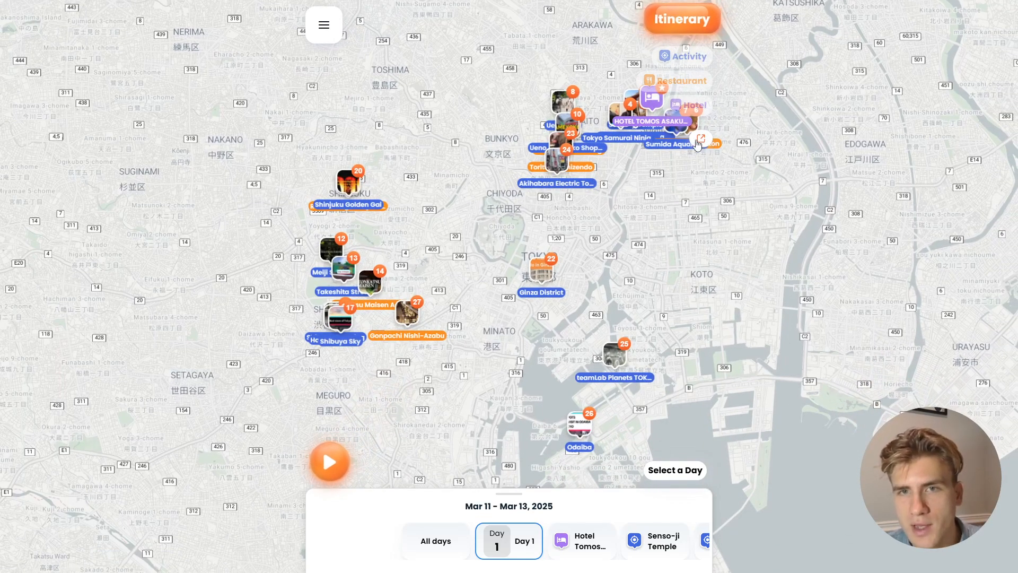
# Copy the share link for the 3-day trip plan and close the sharing dialog
pyautogui.click(702, 139)
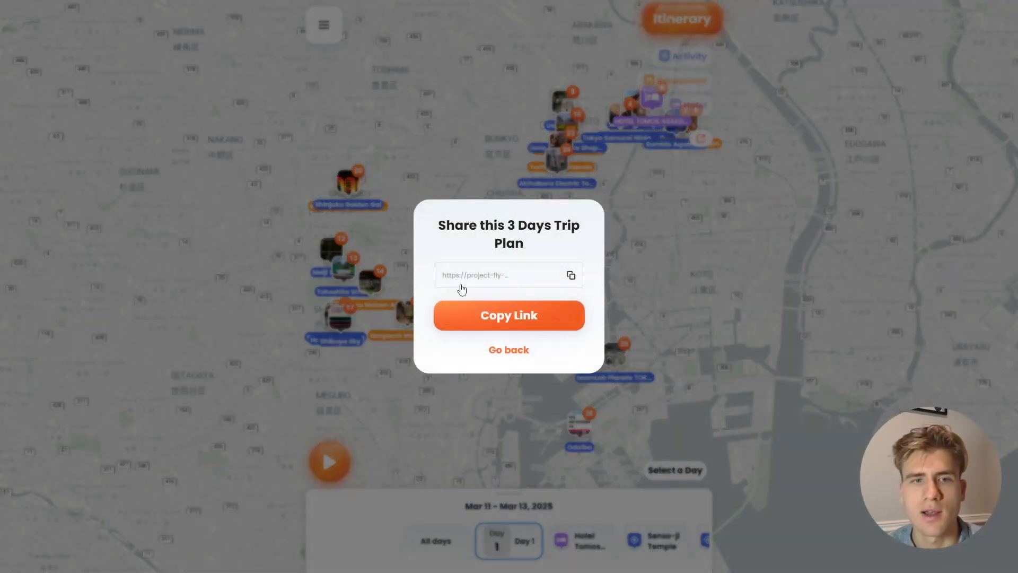
pyautogui.click(448, 313)
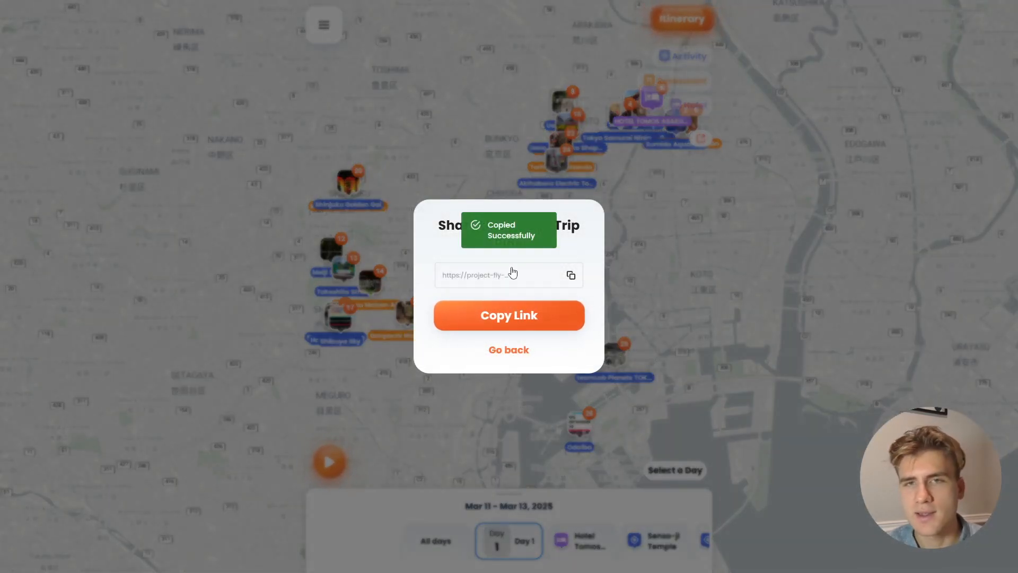
pyautogui.click(617, 263)
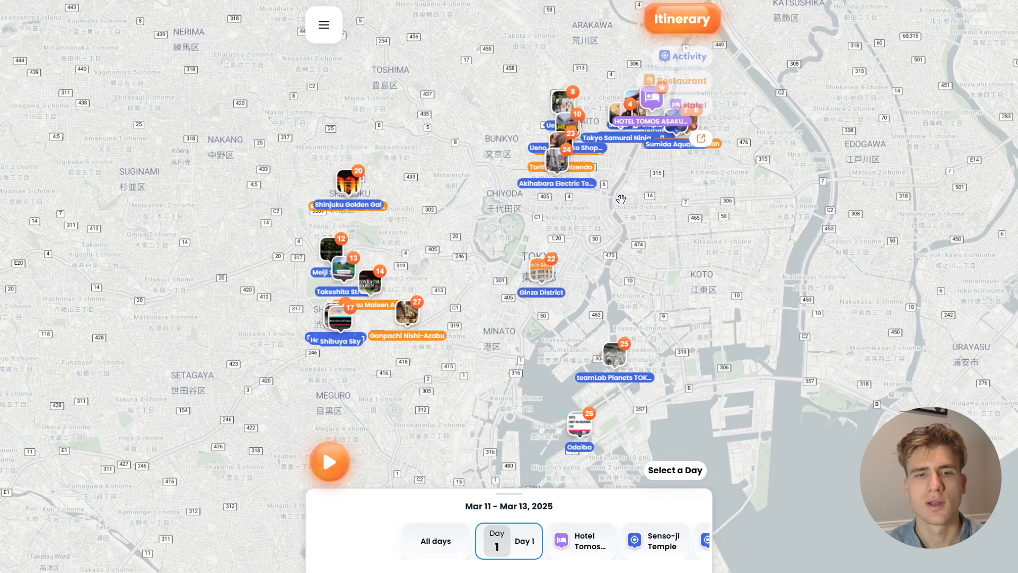